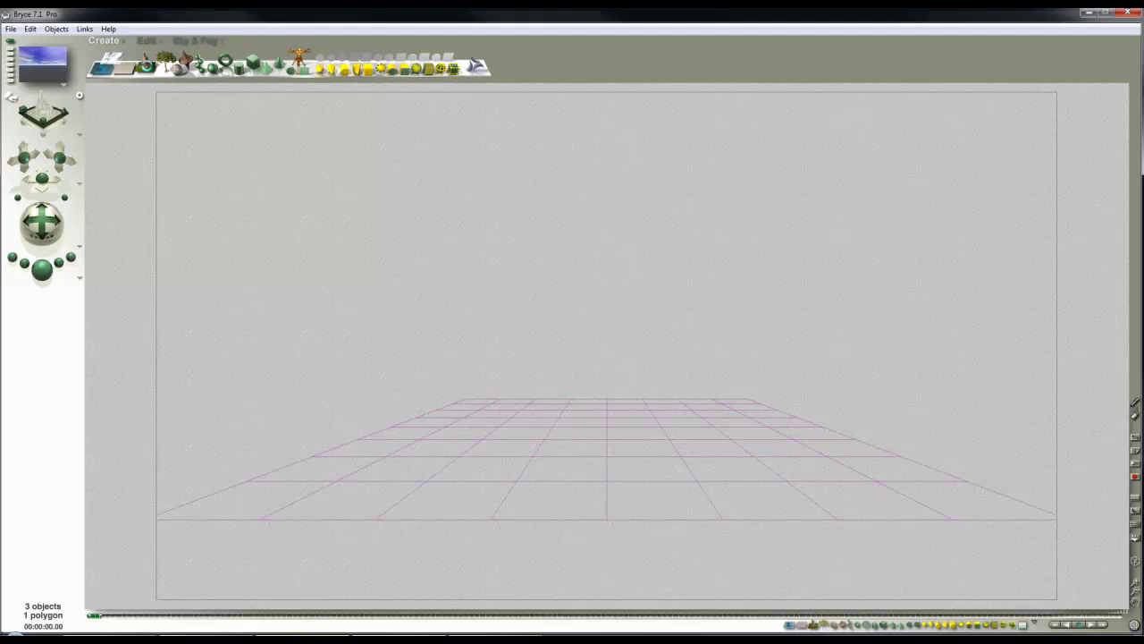
Add a terrain to the scene and test-render it
click(147, 68)
click(43, 271)
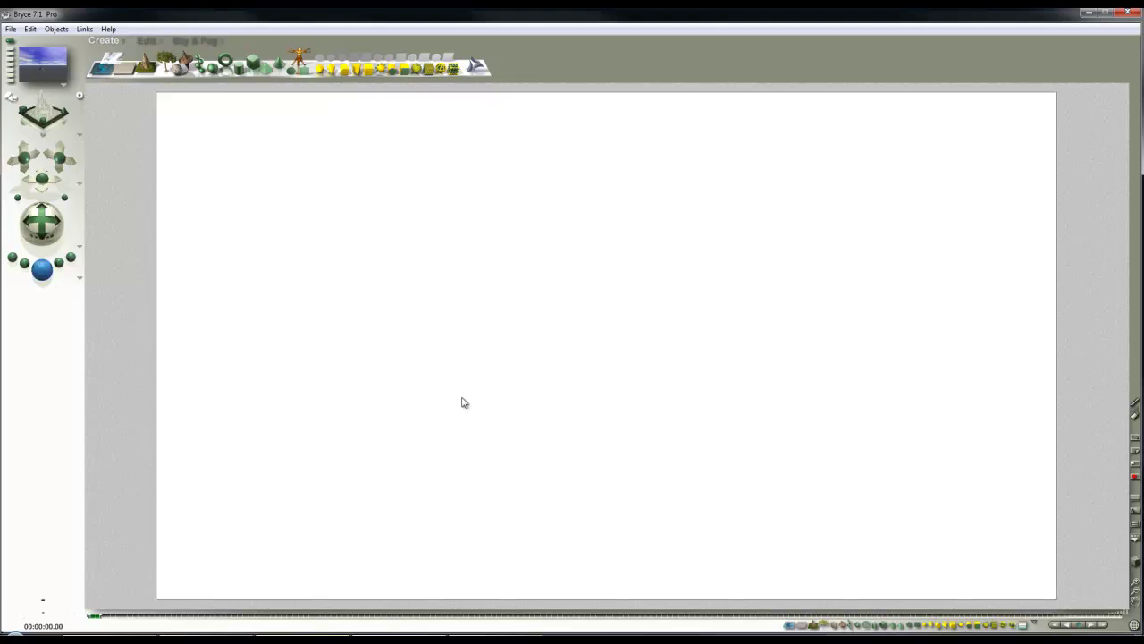
click(640, 428)
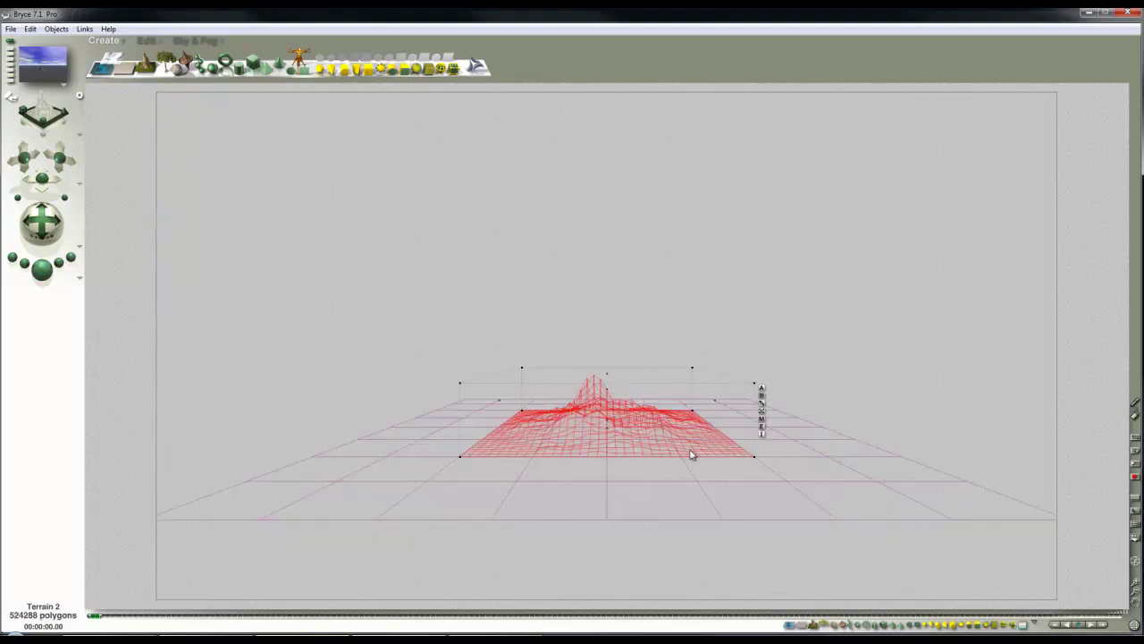
Try replacing the terrain's elevation with the DTE cityscape texture in the Terrain Editor and delete that terrain
click(762, 428)
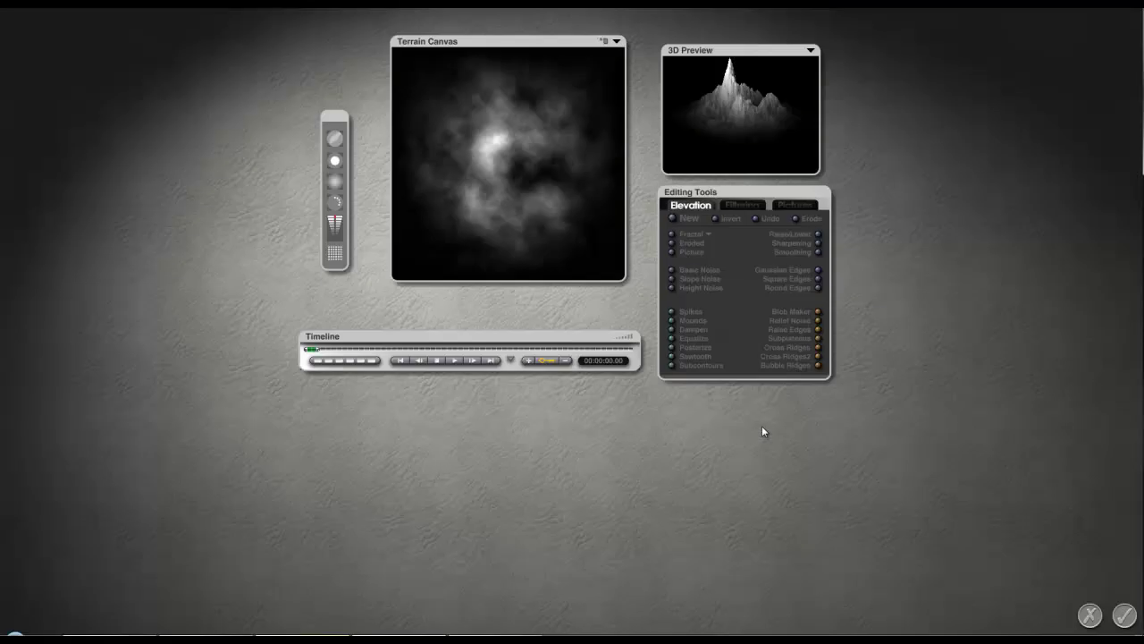
click(669, 251)
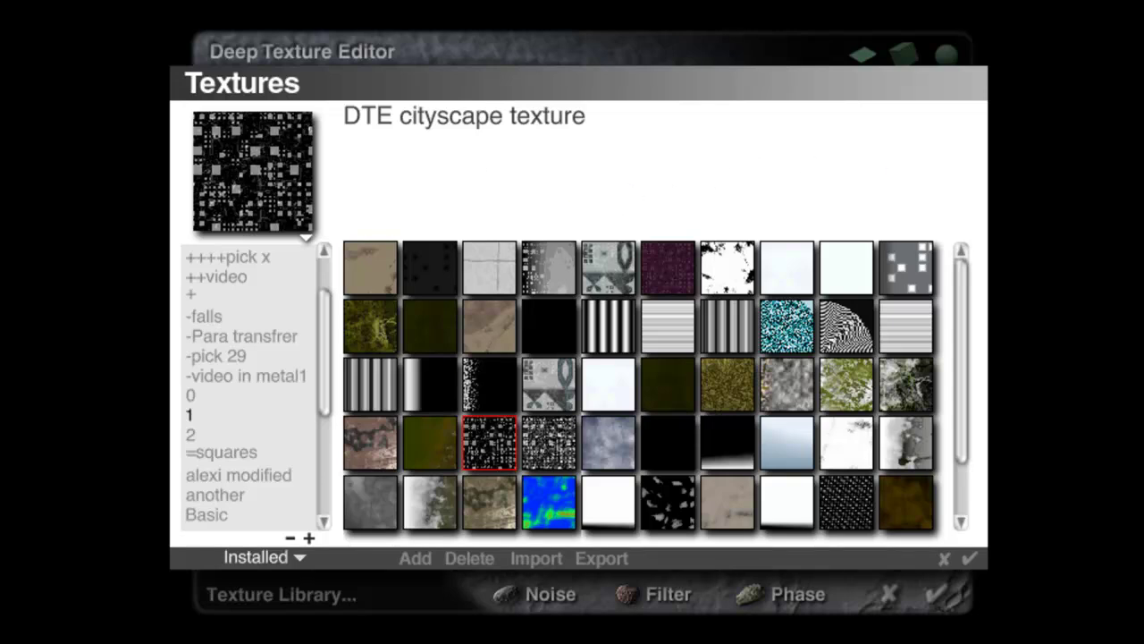
click(970, 557)
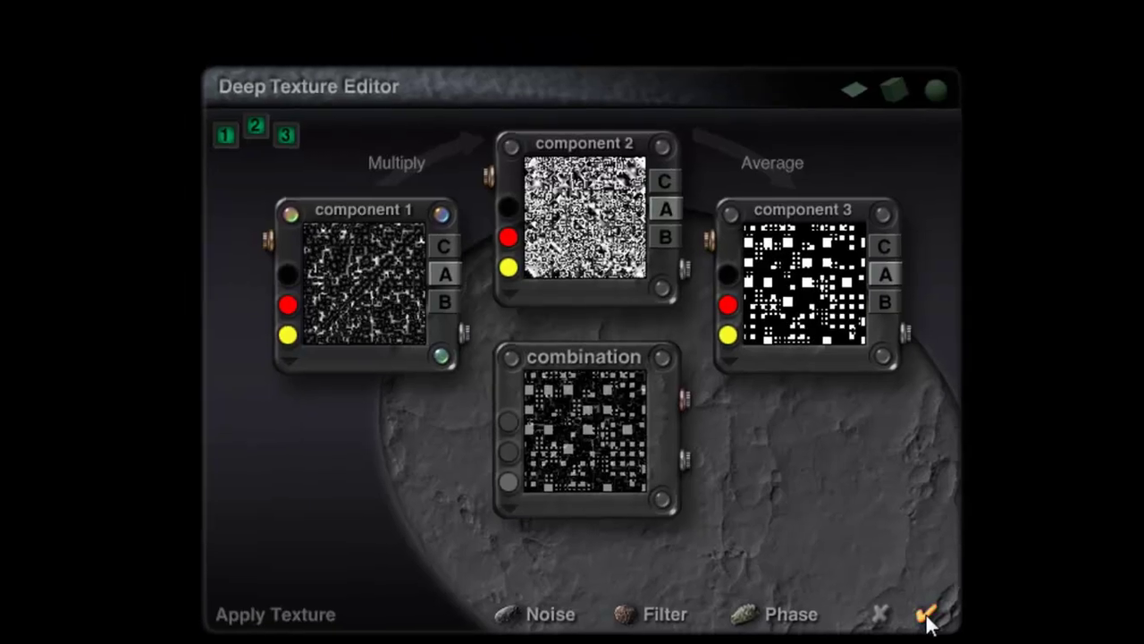
click(934, 592)
mouse_move(908, 190)
mouse_down()
mouse_move(855, 172)
mouse_move(867, 188)
mouse_move(899, 187)
mouse_up()
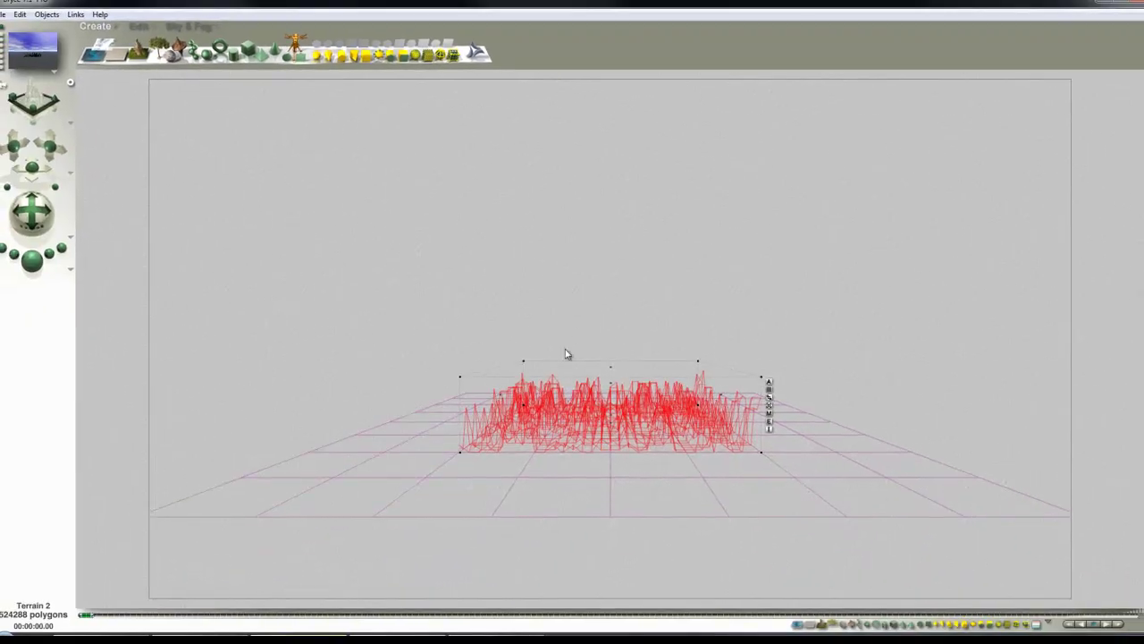
key(Delete)
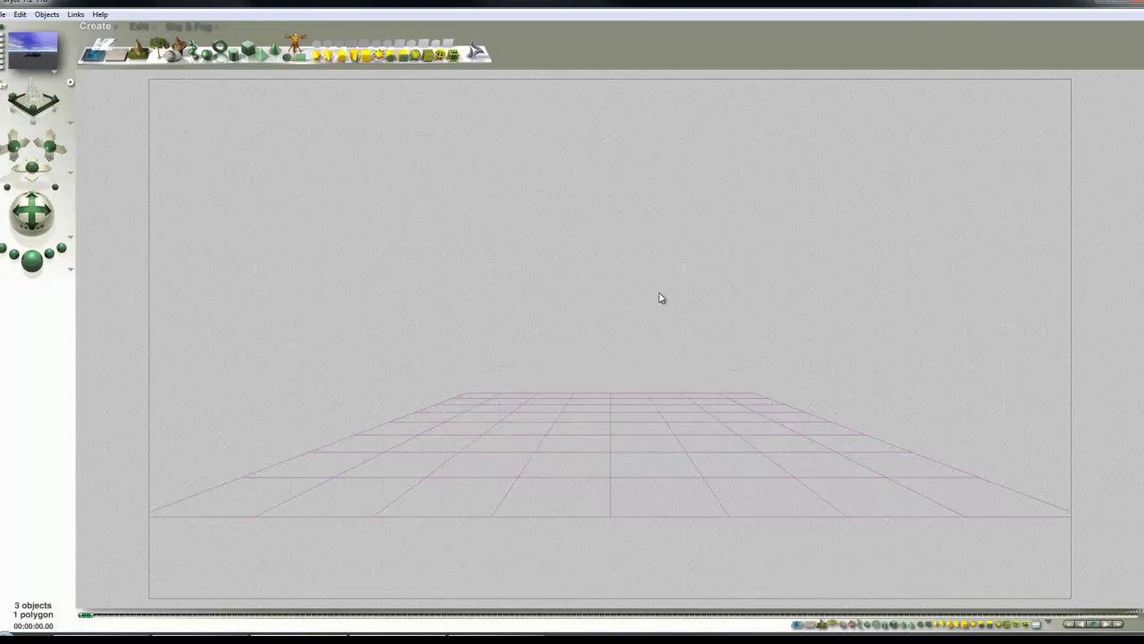
Add and test-render a new terrain, and give it the cityscape elevation with Gaussian Edges in the Terrain Editor
click(138, 53)
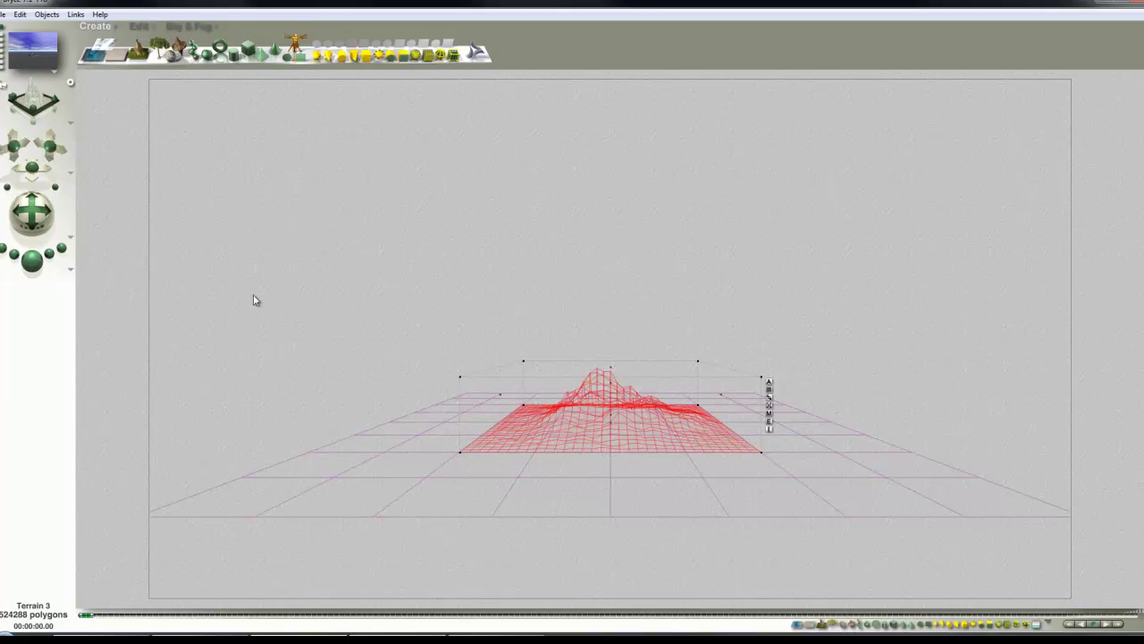
click(32, 260)
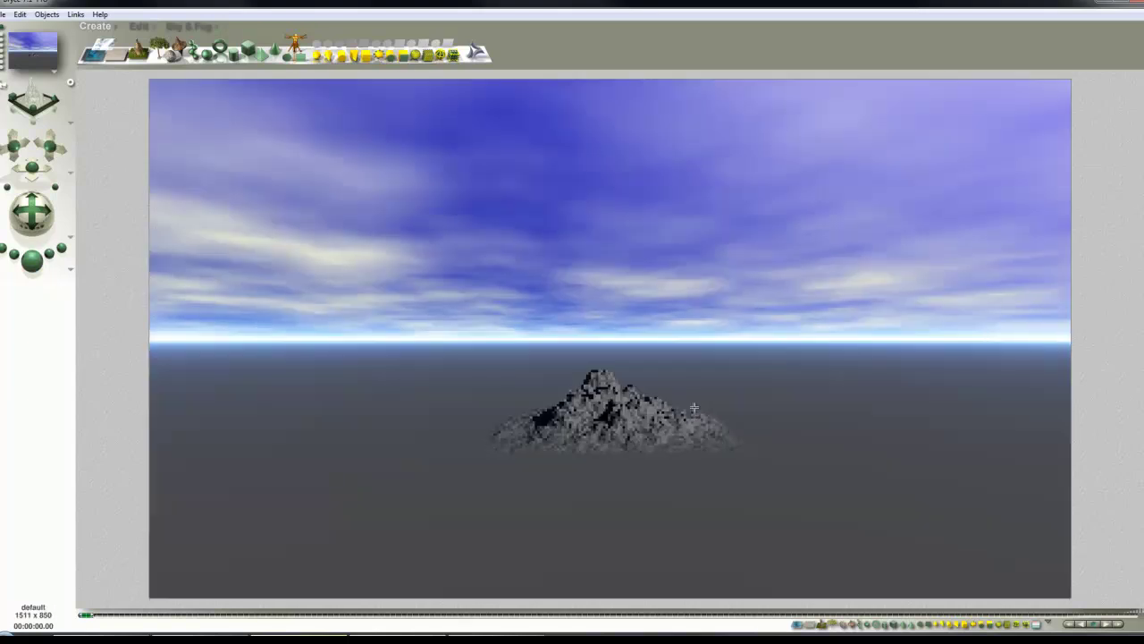
click(694, 406)
click(767, 422)
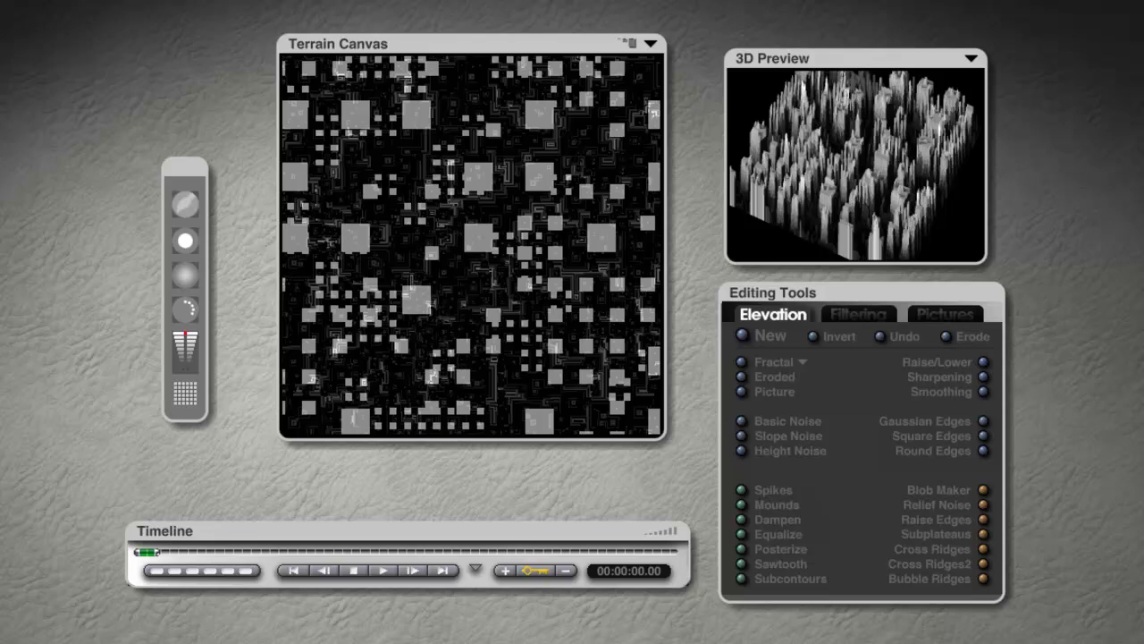
click(984, 421)
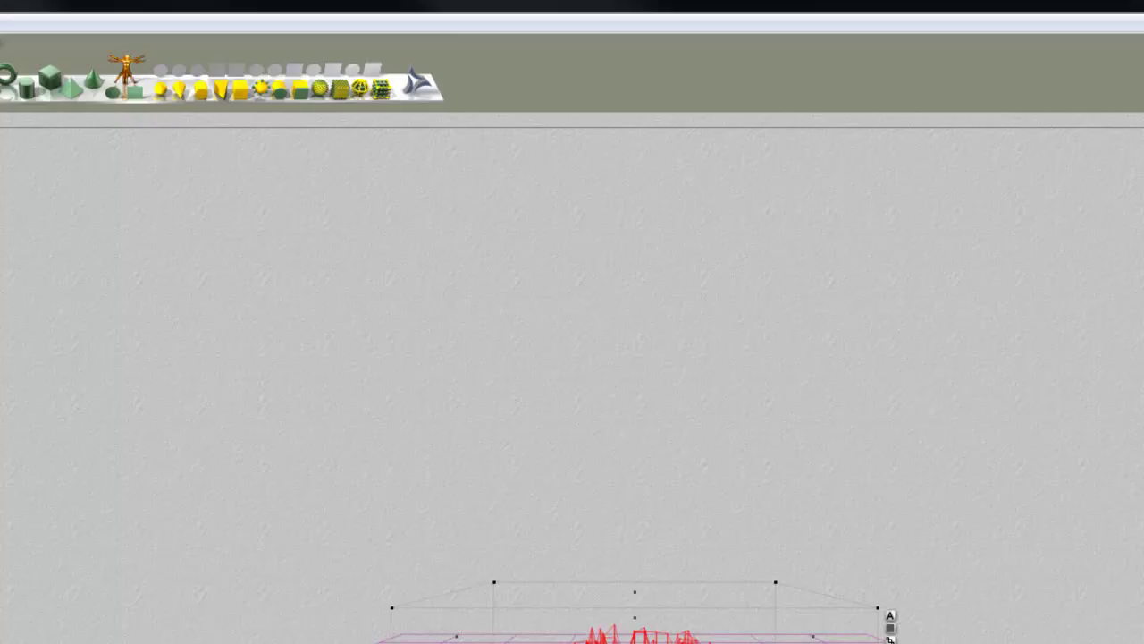
Enlarge the city terrain uniformly until it fills the view, reposition it on the ground level and stretch its height
click(127, 27)
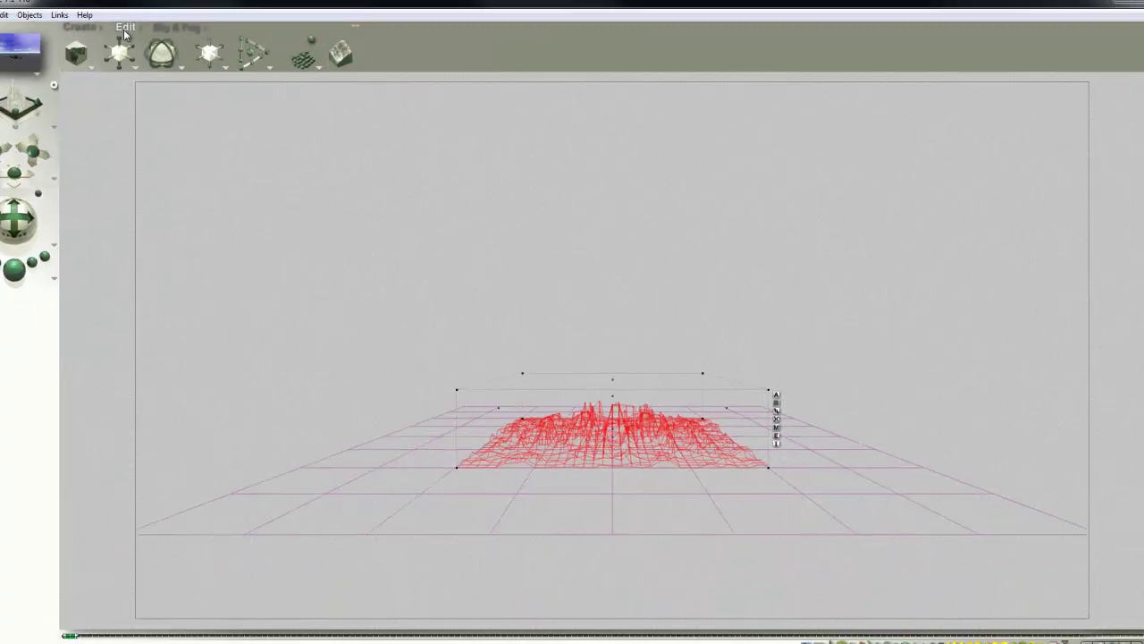
drag(135, 50, 1074, 451)
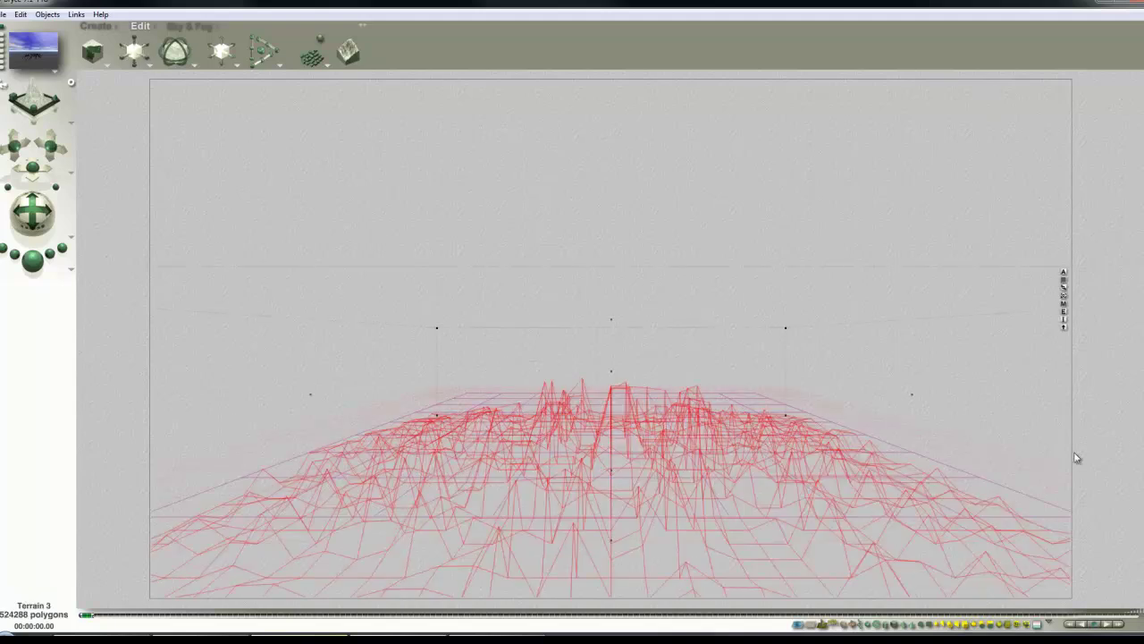
click(1063, 328)
drag(134, 51, 149, 45)
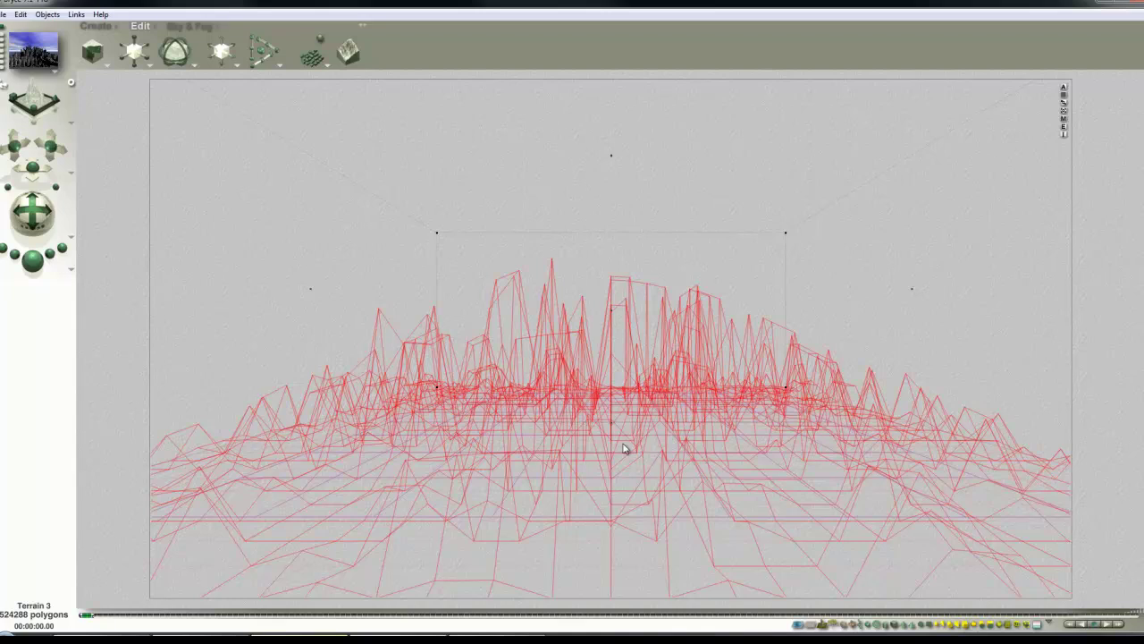
Delete the ground plane beneath the city terrain and render the scene
ctrl+click(650, 466)
click(675, 481)
click(664, 472)
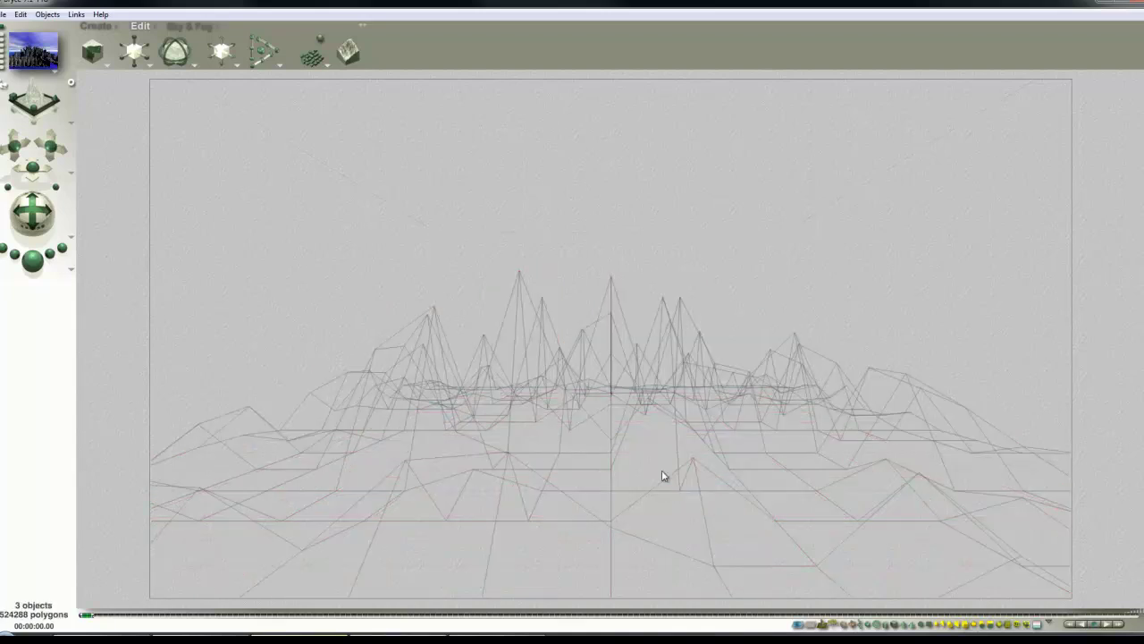
click(41, 265)
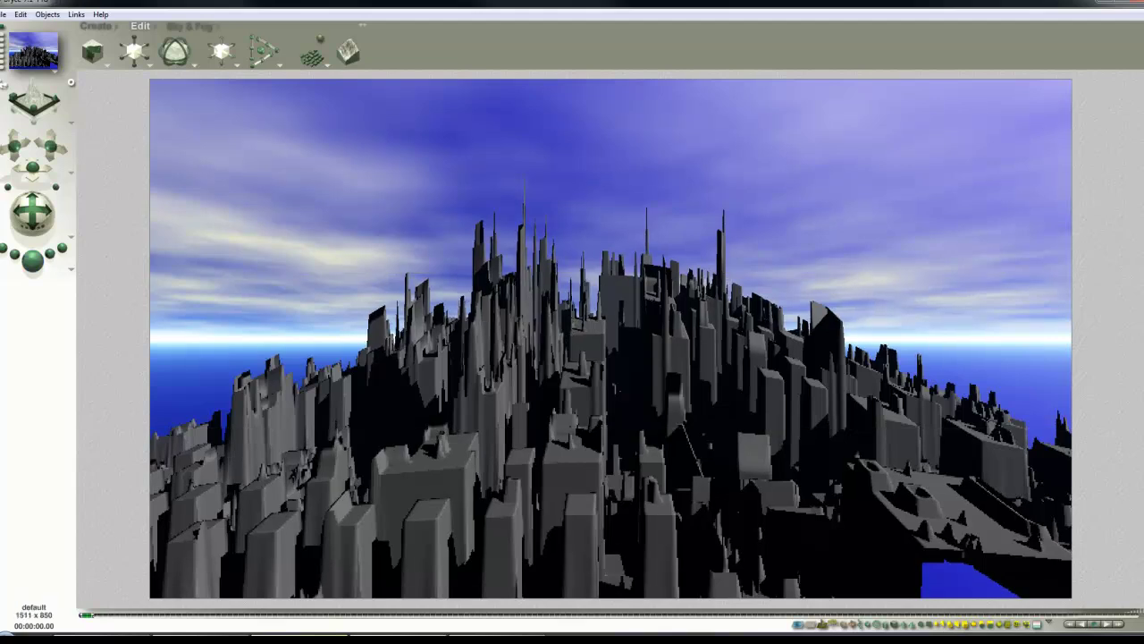
Switch to the browser to examine the "rapture bioshock" image results as reference, and move its window away
drag(1143, 41, 637, 47)
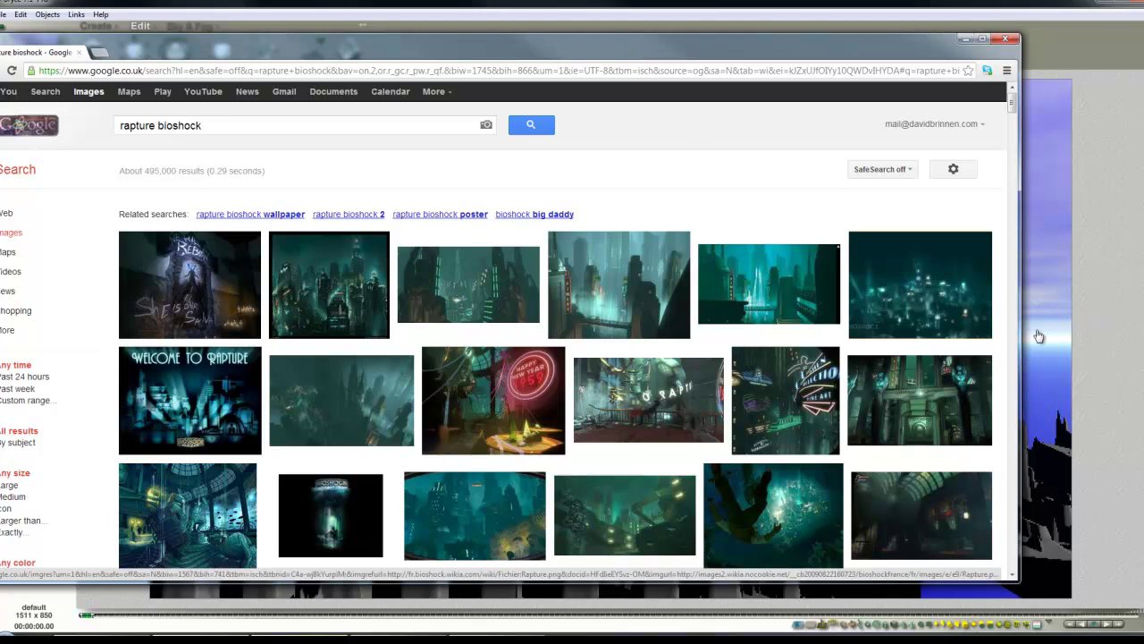
drag(390, 49, 1143, 49)
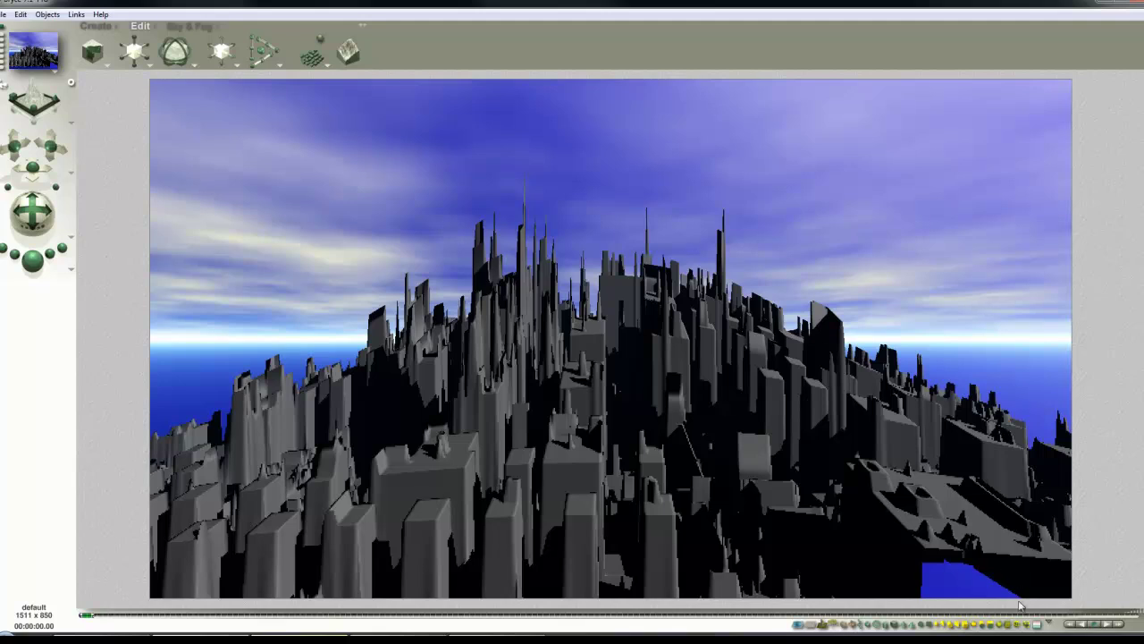
Select the city terrain, change its Terrain Canvas option in the Terrain Editor and render the scene again
key(Escape)
right_click(970, 463)
click(989, 474)
click(1065, 127)
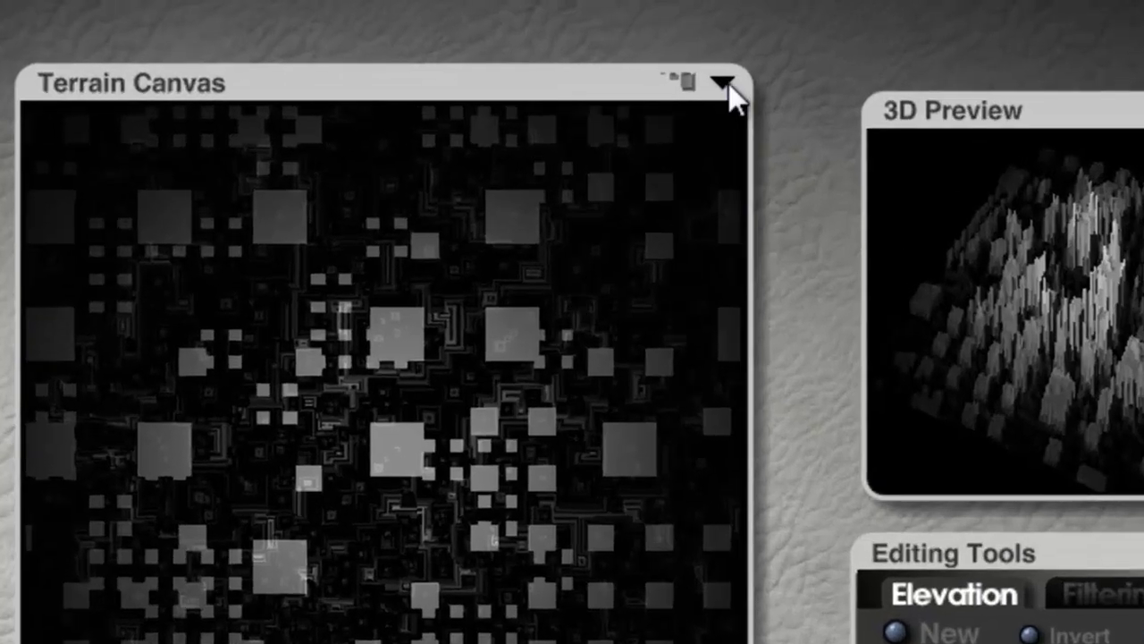
click(723, 82)
click(812, 212)
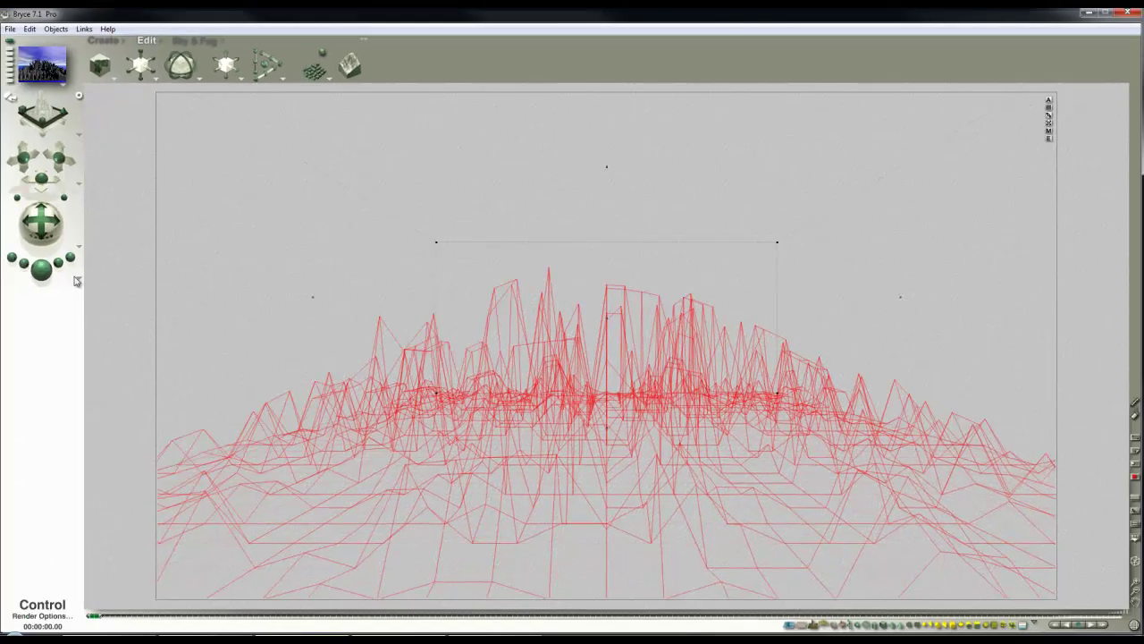
click(41, 277)
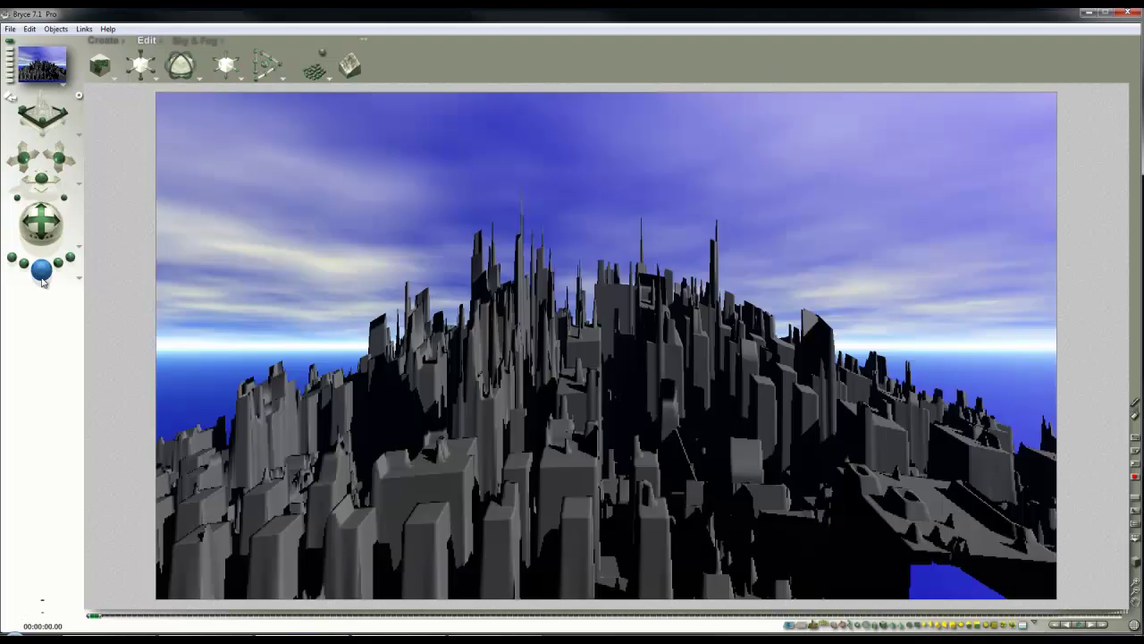
click(357, 244)
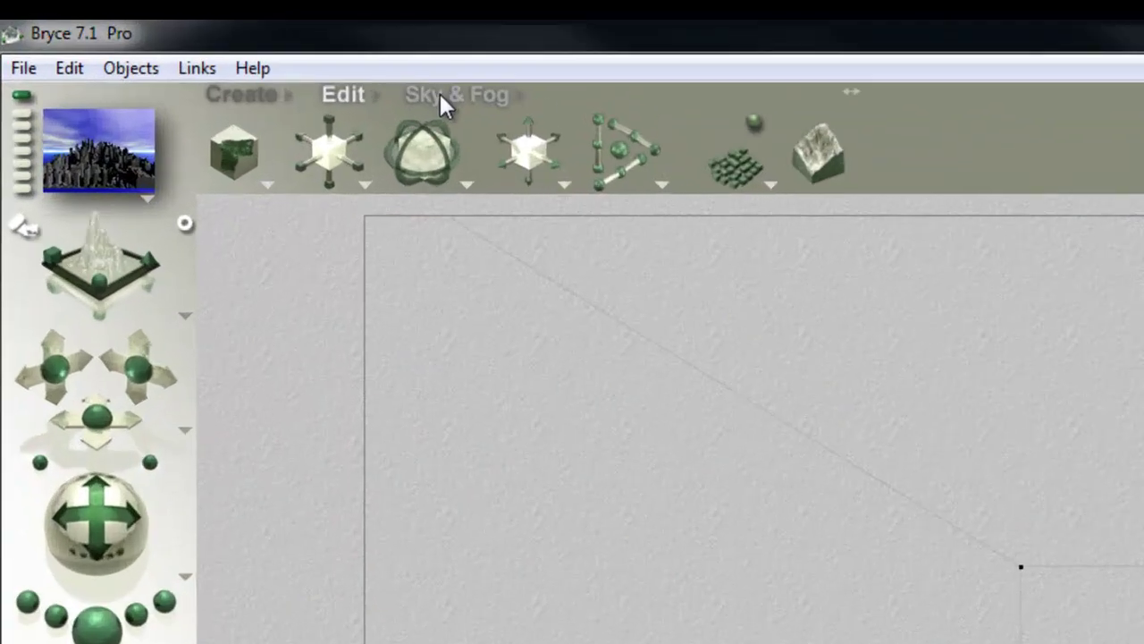
Set the sky to Atmosphere Off and make its background colour black
click(191, 41)
click(287, 207)
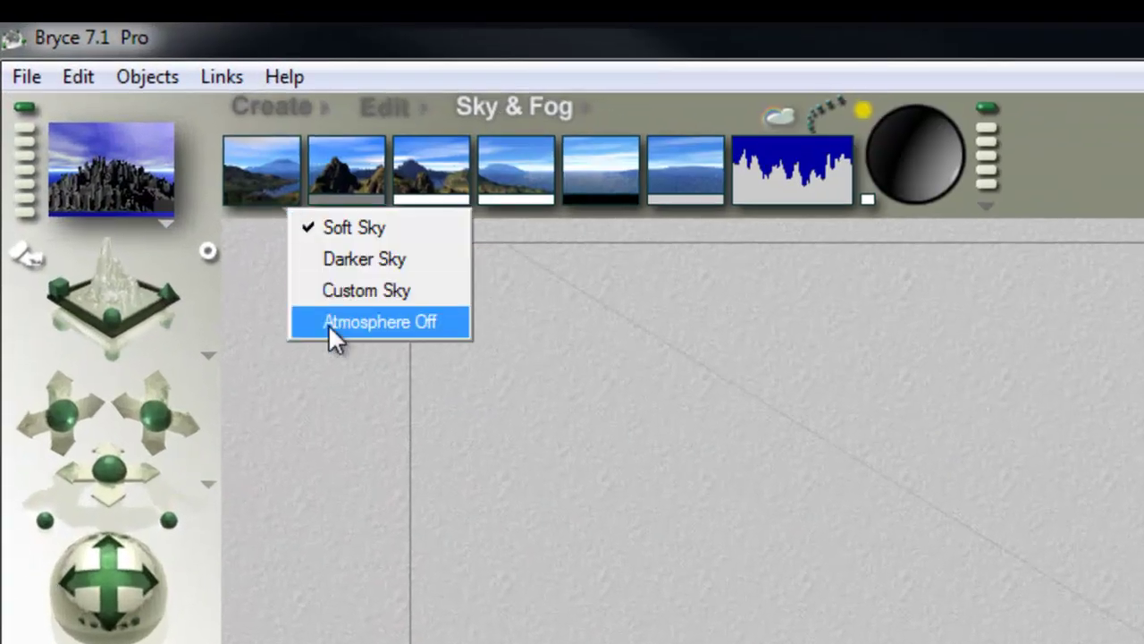
click(328, 322)
drag(284, 199, 580, 212)
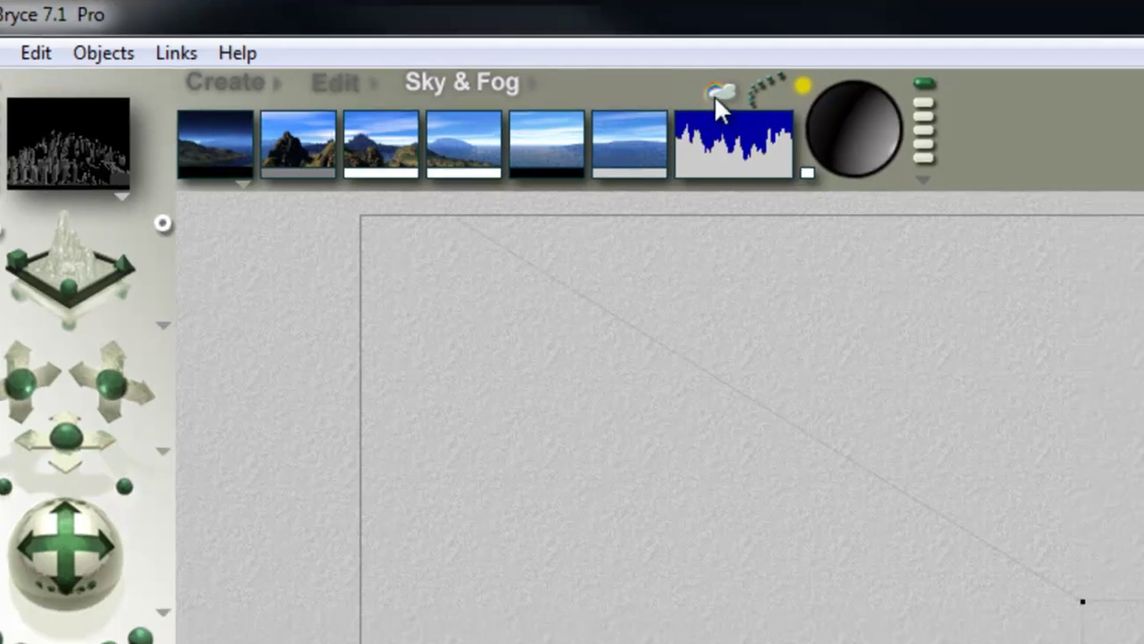
Disable the sun light in the Sky Lab and test-render the unlit scene
click(779, 116)
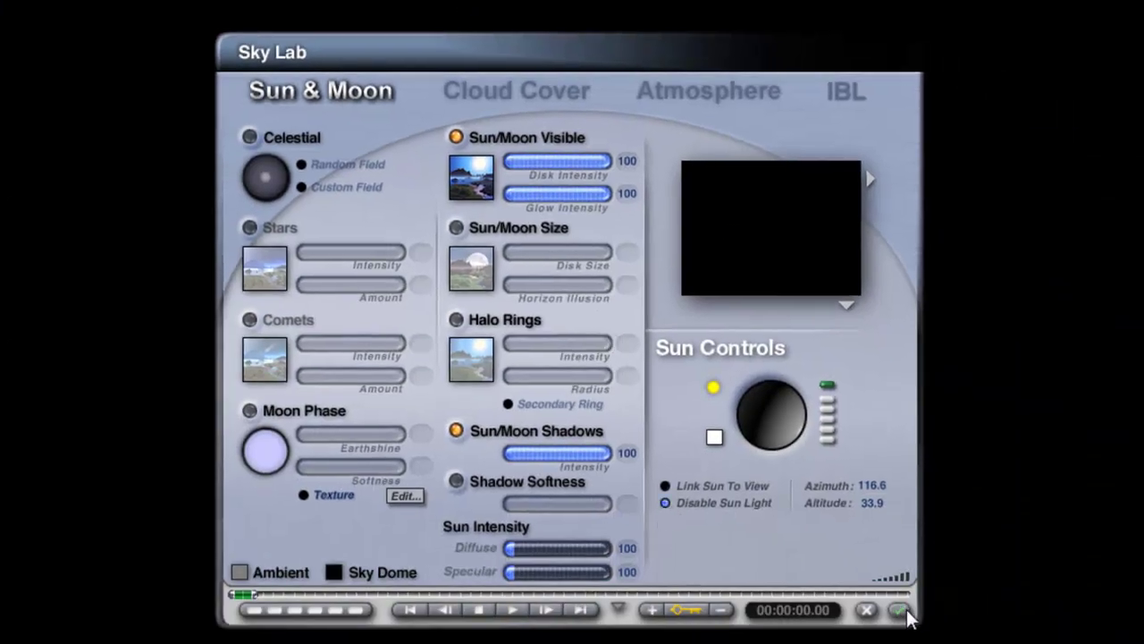
click(898, 610)
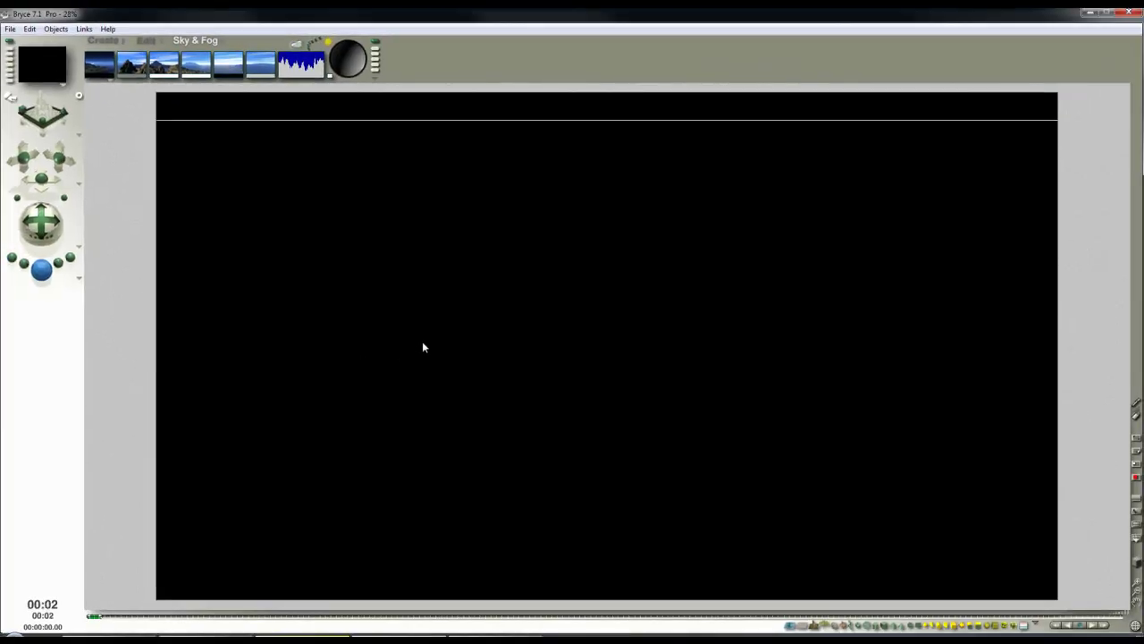
click(432, 327)
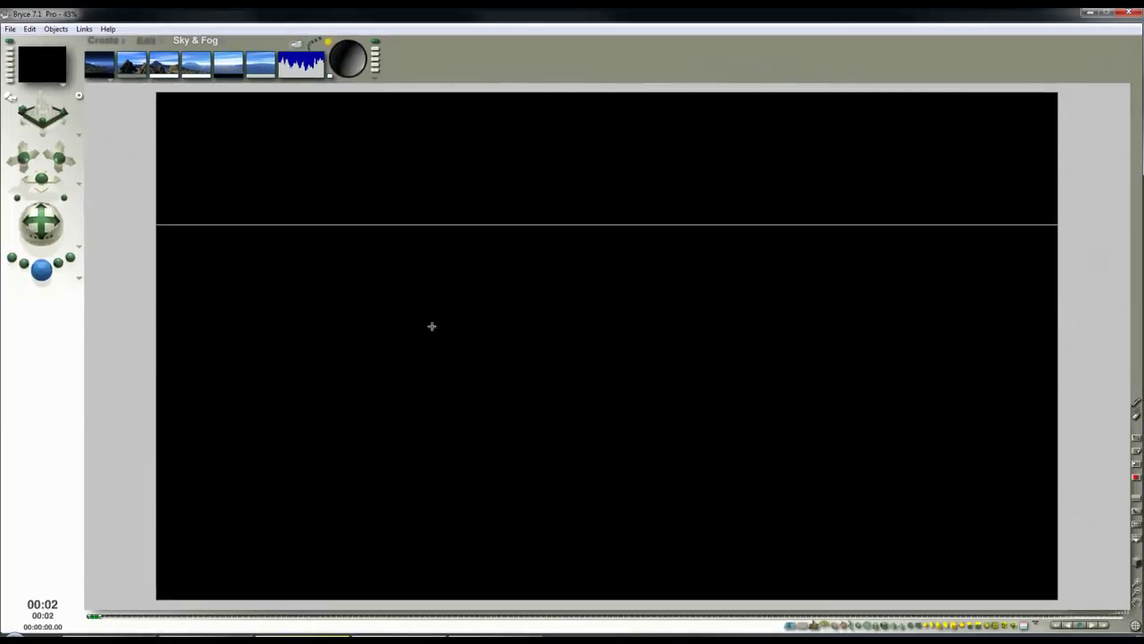
key(Escape)
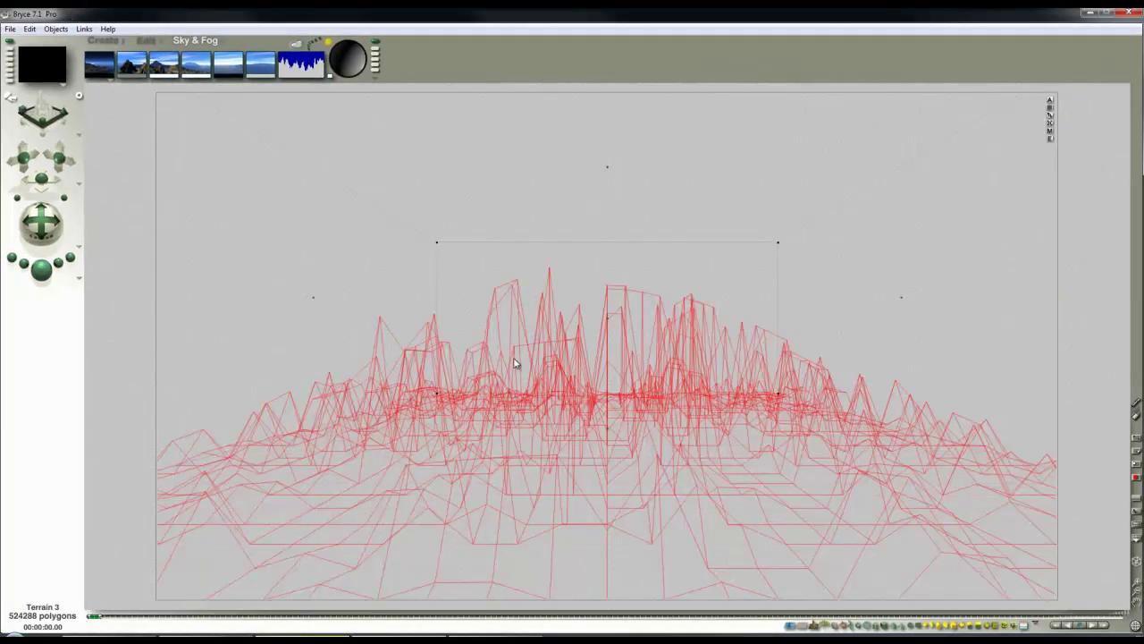
Assign the "Infinite city material" from the Shared mats library to the city terrain in the Materials Lab
click(1051, 134)
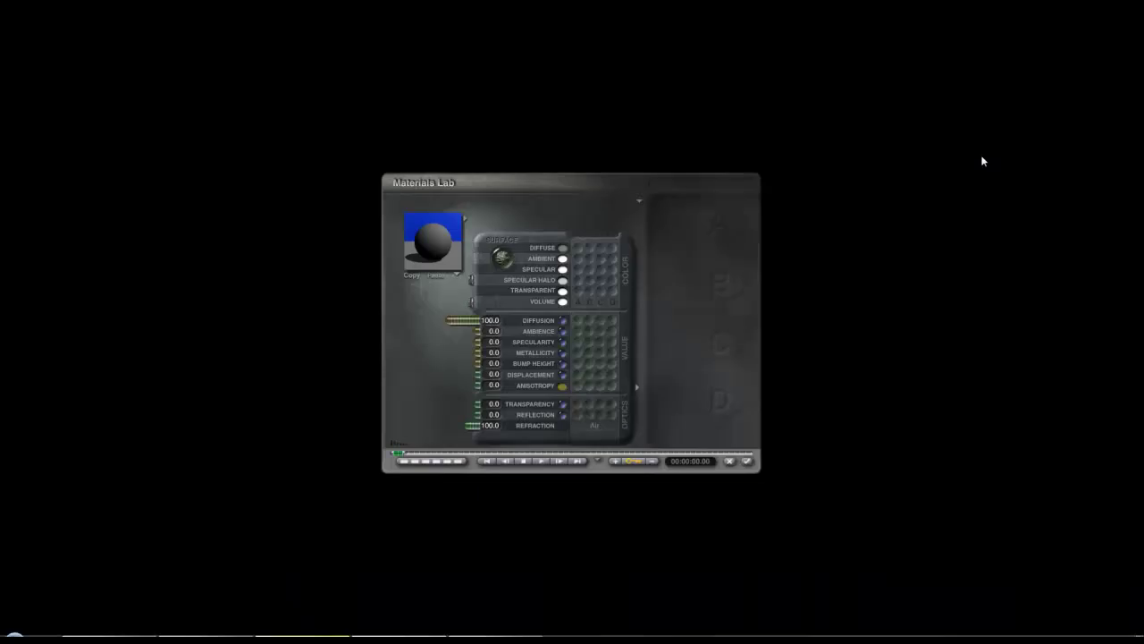
click(469, 225)
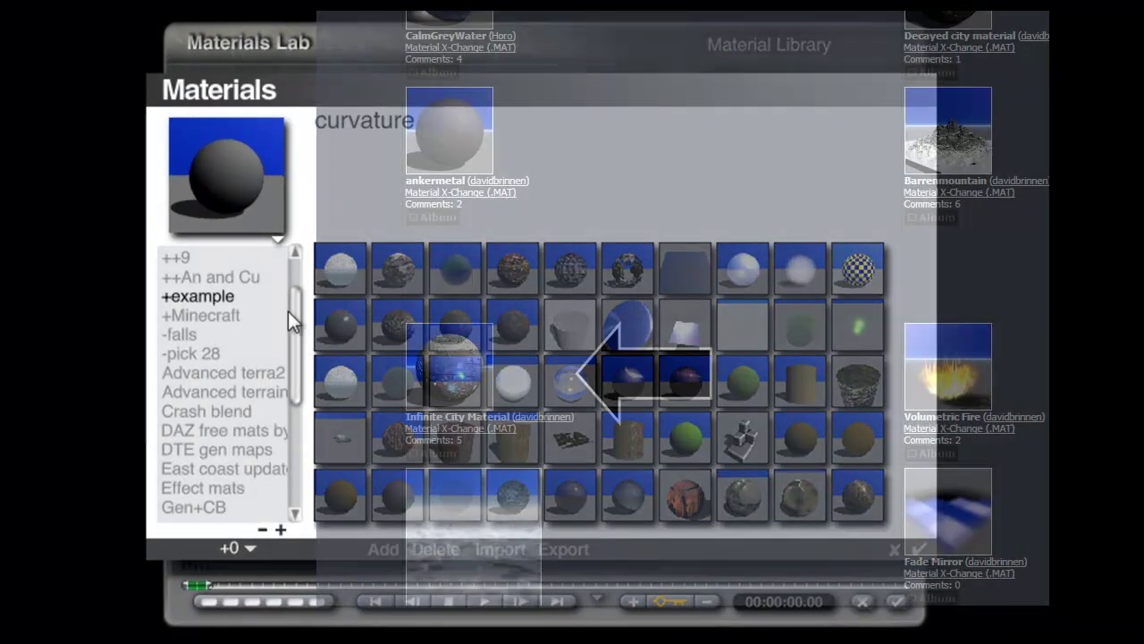
drag(301, 315, 300, 437)
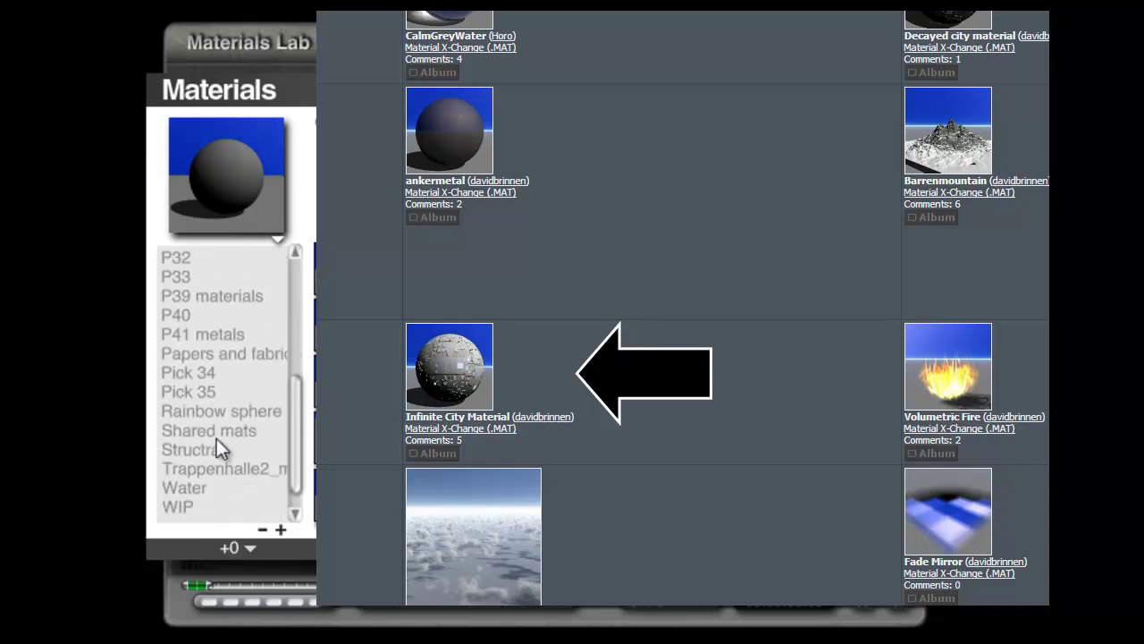
click(512, 269)
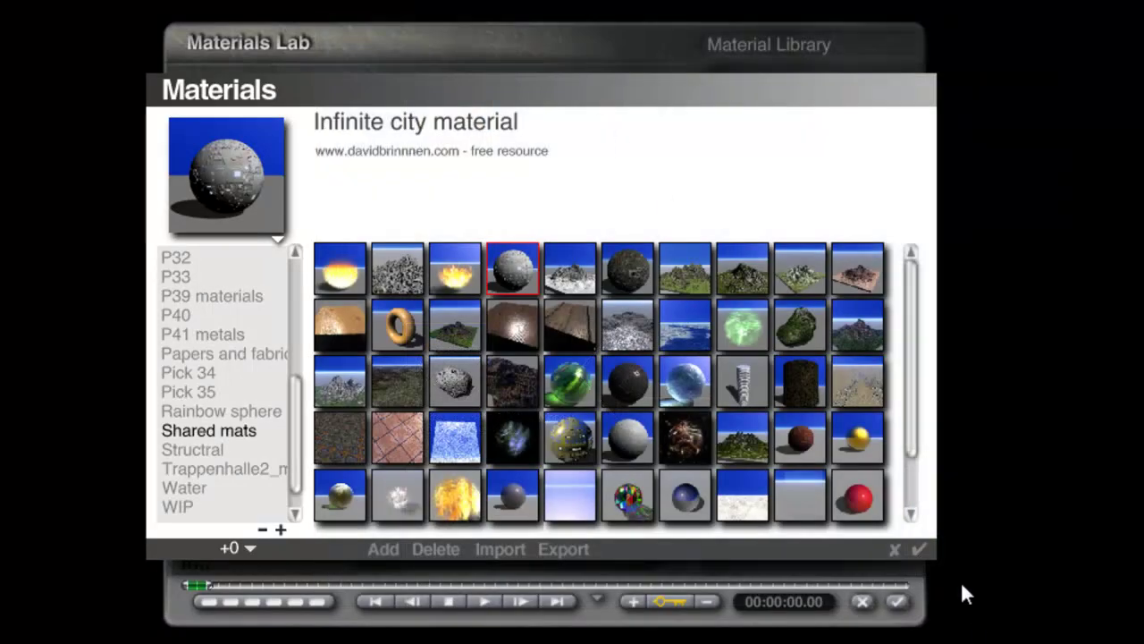
click(919, 550)
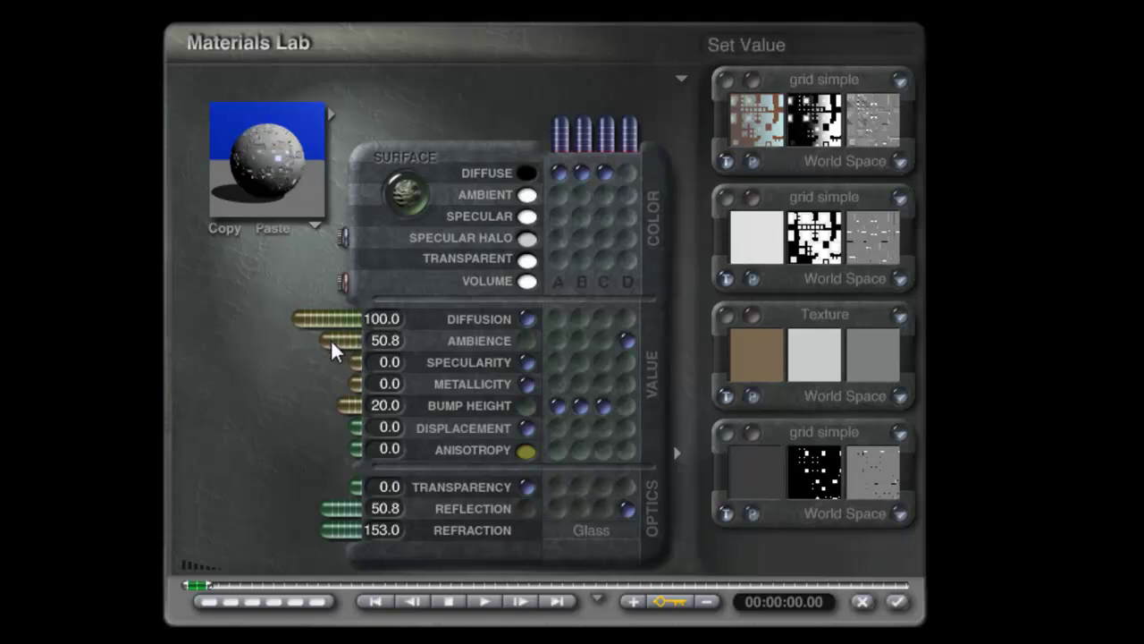
Set the city material's Ambience to 100 and update the material preview
drag(333, 350, 237, 352)
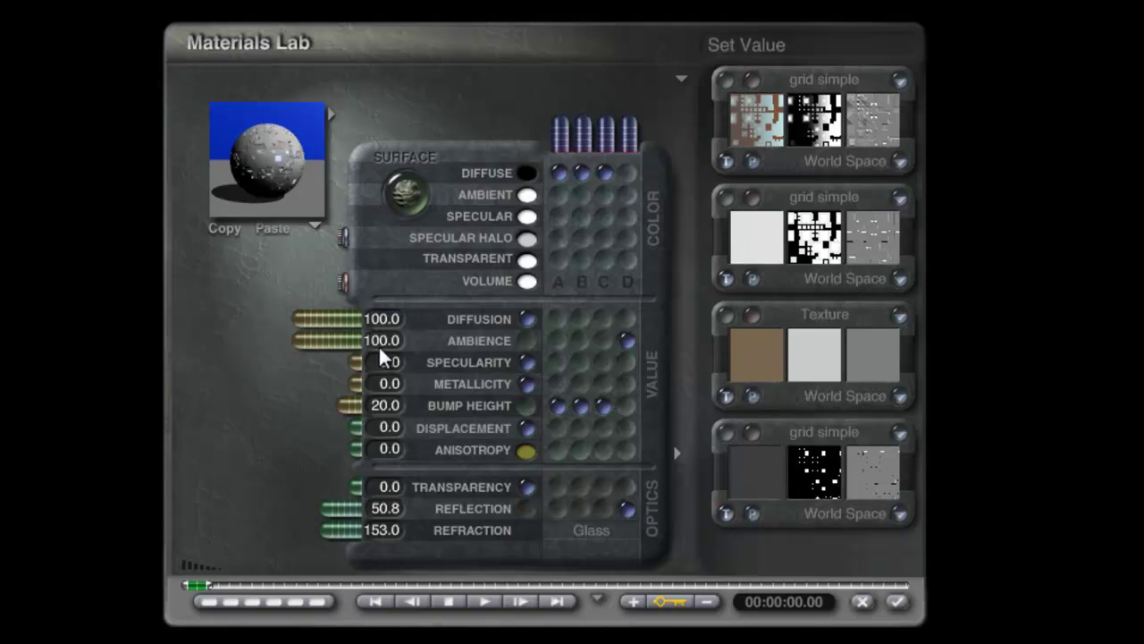
click(277, 186)
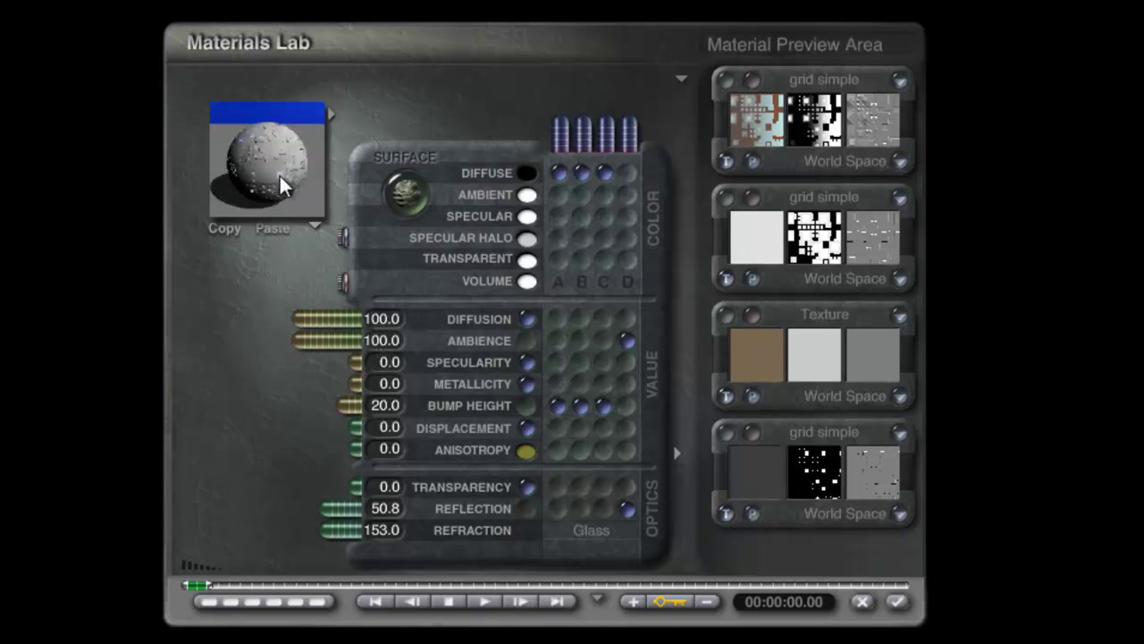
Accept the city material, set the sky's ambient colour to white (RGB 255, 255, 255) and render the scene
click(896, 608)
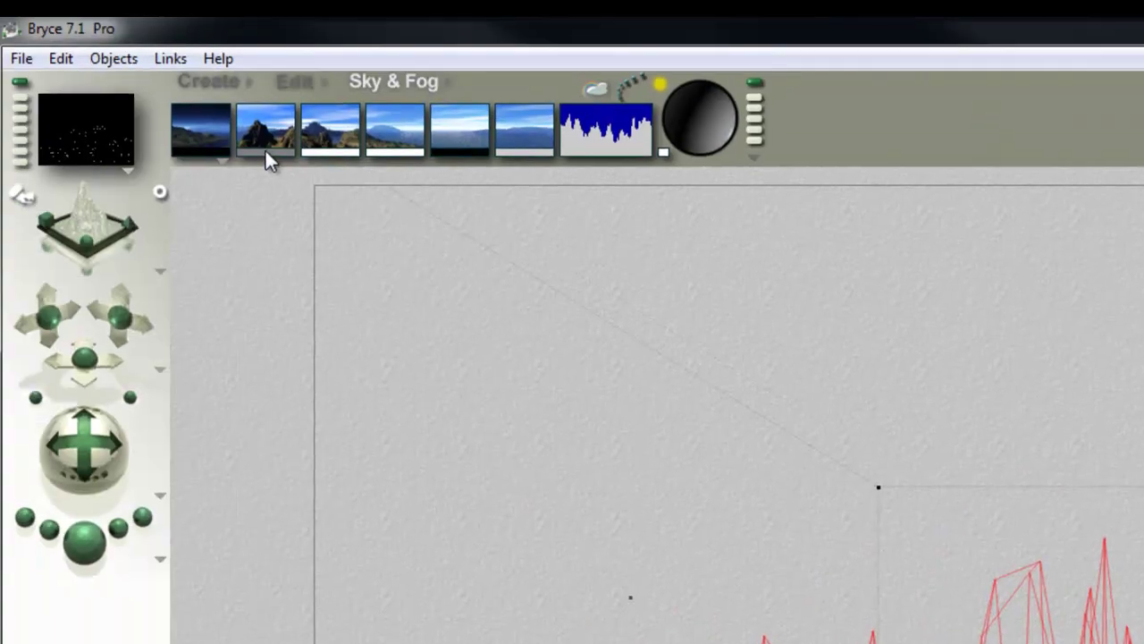
click(268, 152)
ctrl+click(269, 152)
drag(929, 494, 1125, 511)
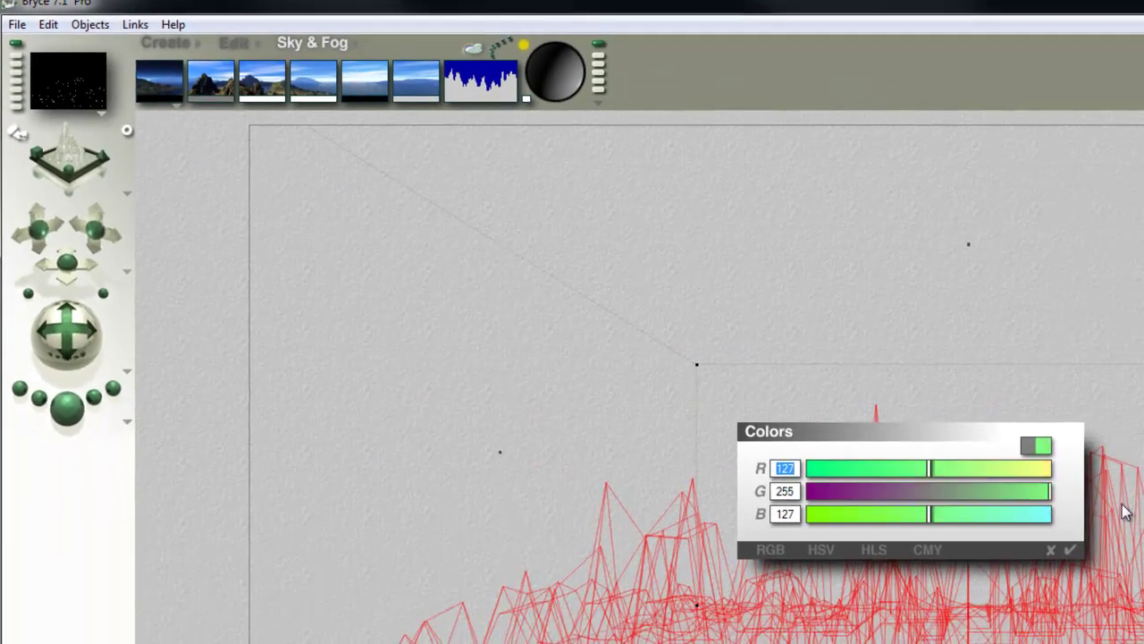
drag(996, 518, 1087, 520)
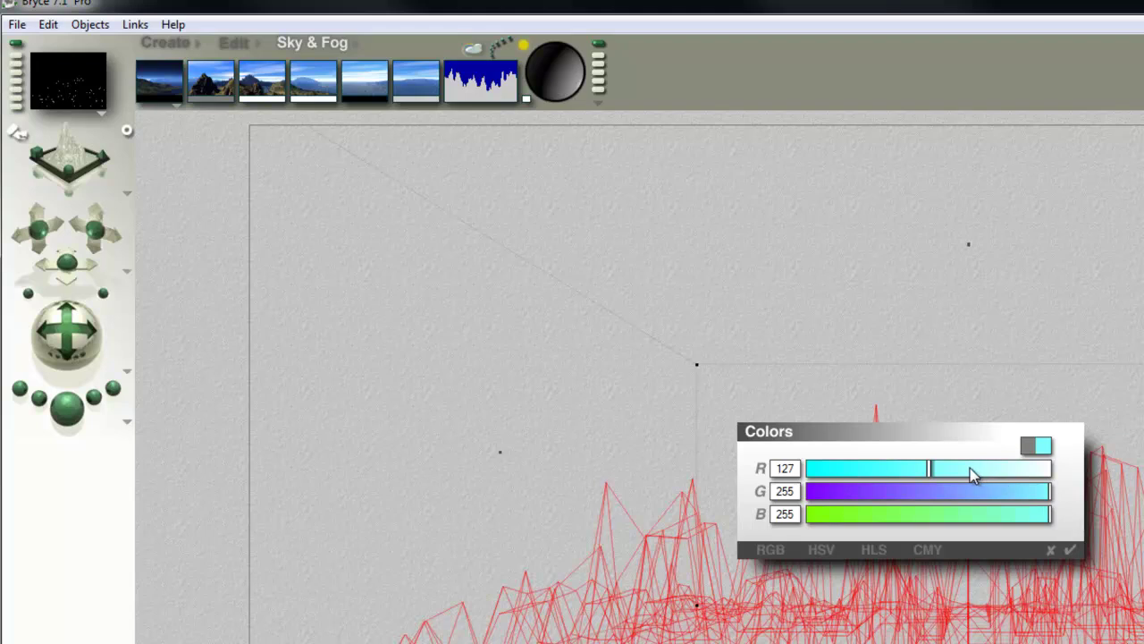
drag(972, 475, 1060, 473)
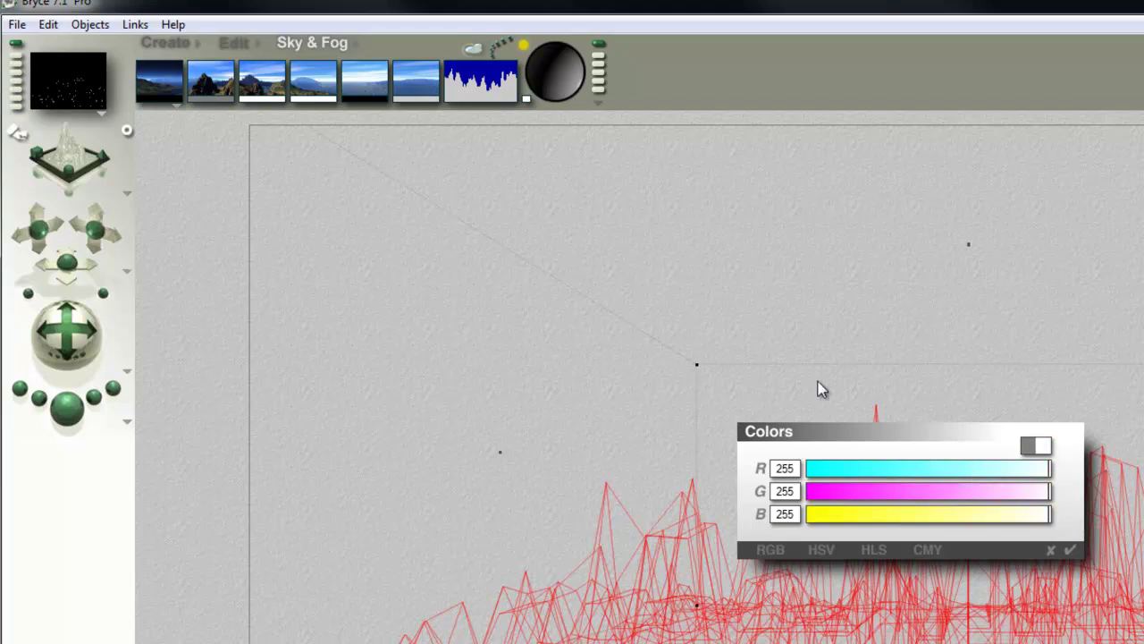
click(1073, 548)
click(66, 410)
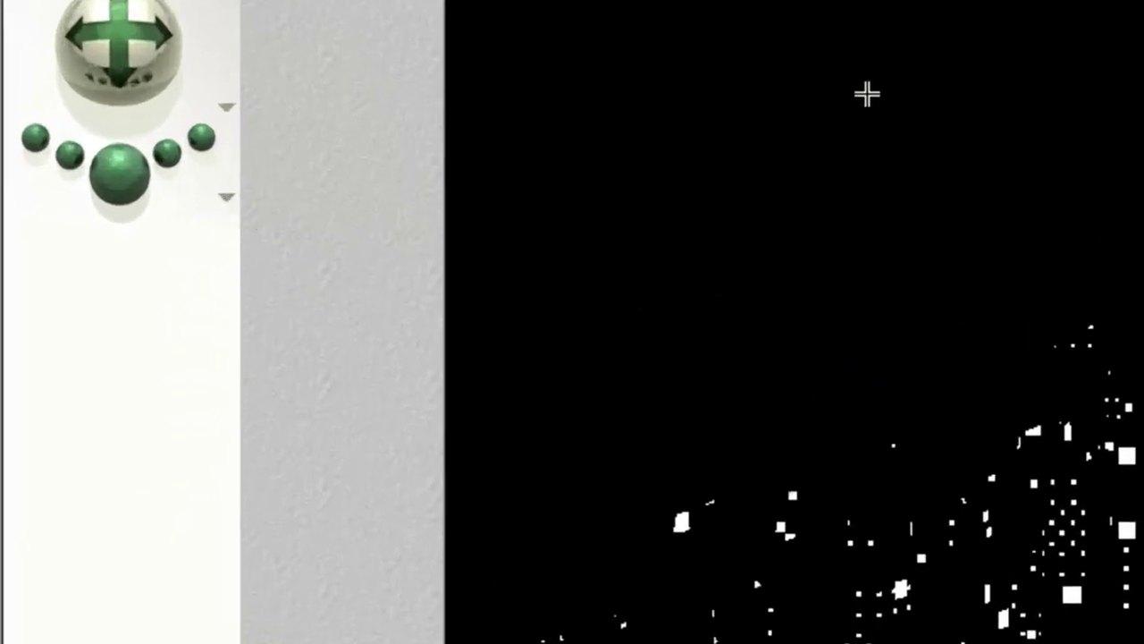
Set the render quality to Premium (Effect AntiAliasing) with True Ambience, TA Scattering Correction and Boost Light enabled
click(227, 197)
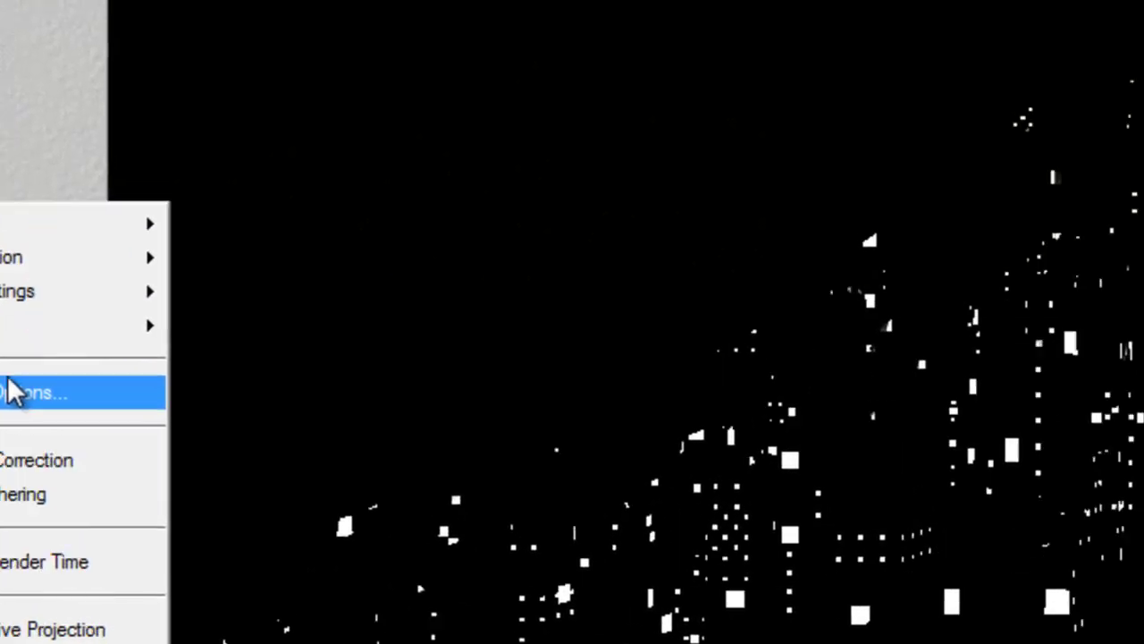
click(349, 388)
click(38, 207)
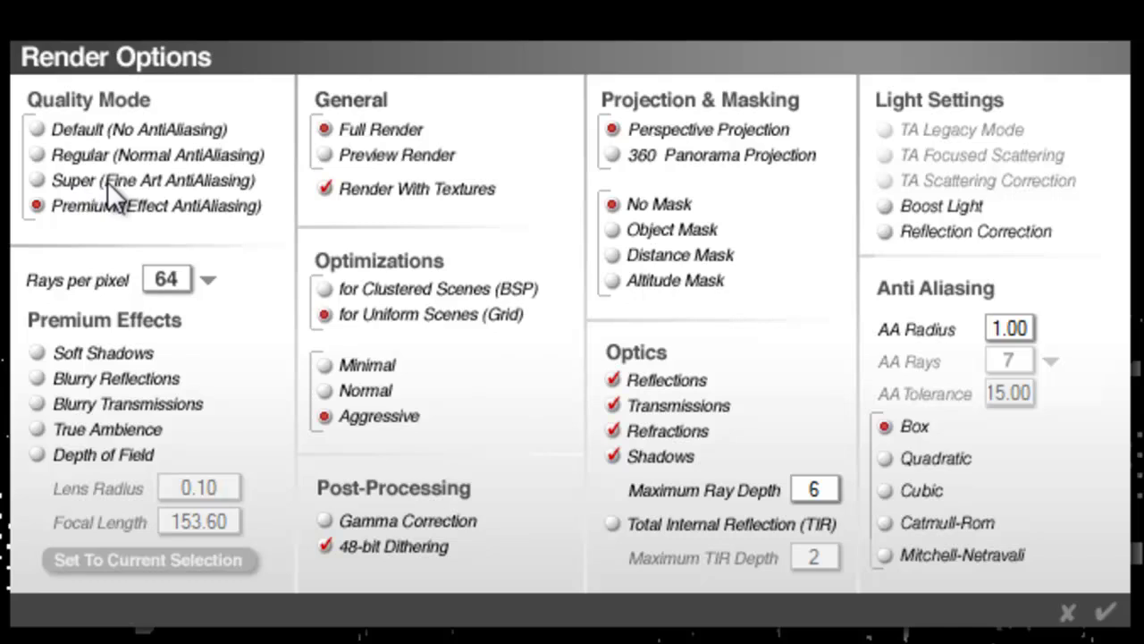
click(37, 429)
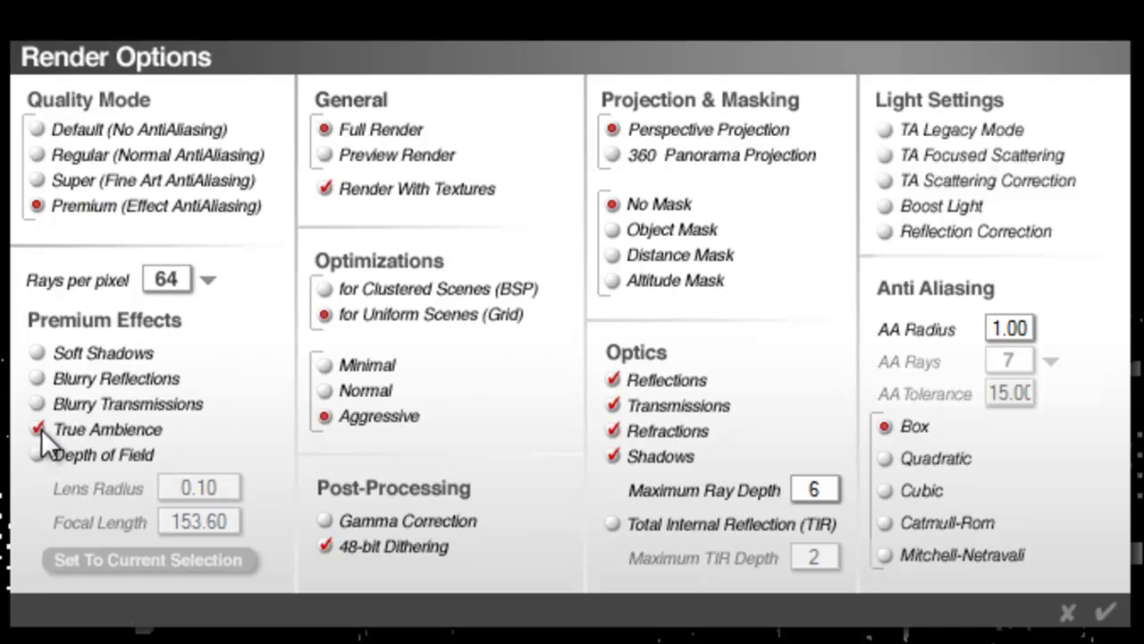
click(905, 210)
Set the render to 16 rays per pixel with a maximum ray depth of 4 and render the city
click(208, 279)
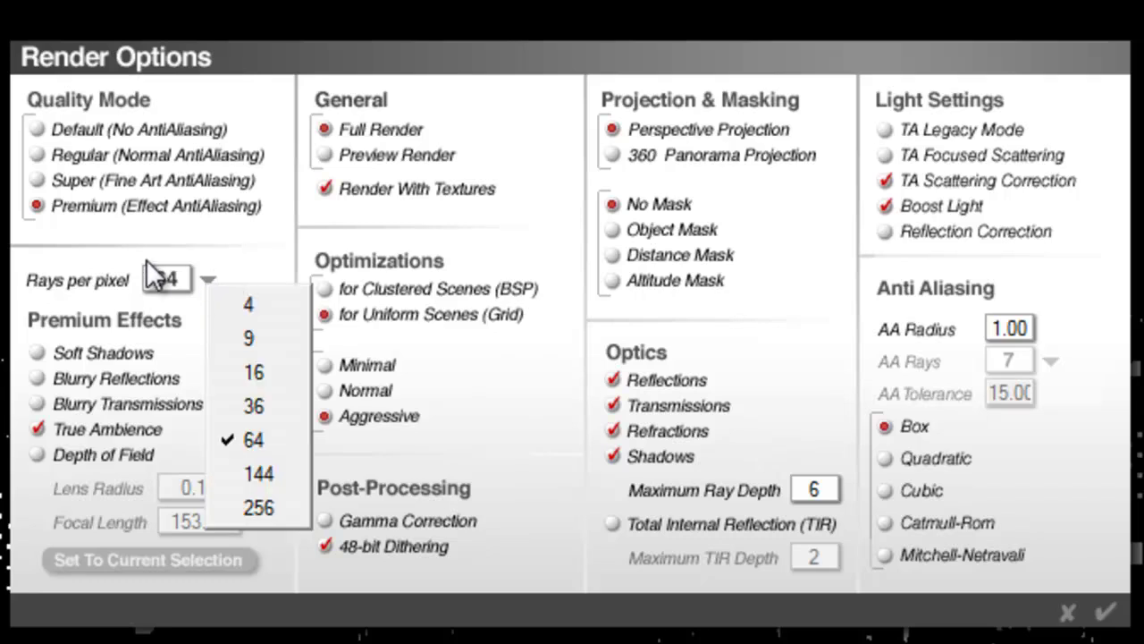
click(265, 368)
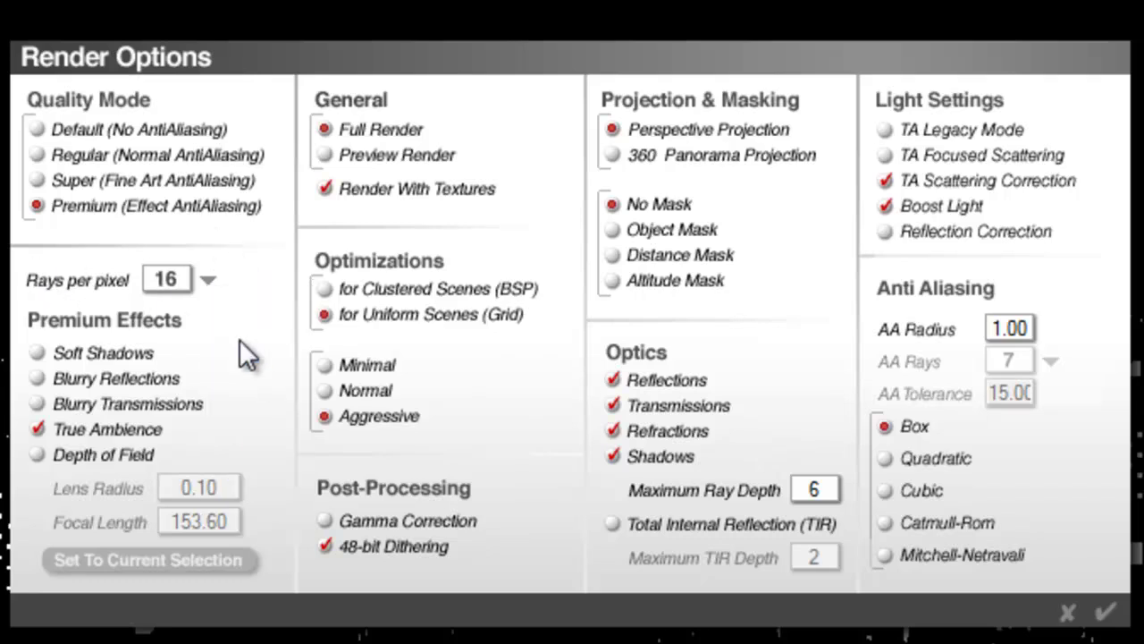
click(823, 490)
text(4)
click(1104, 612)
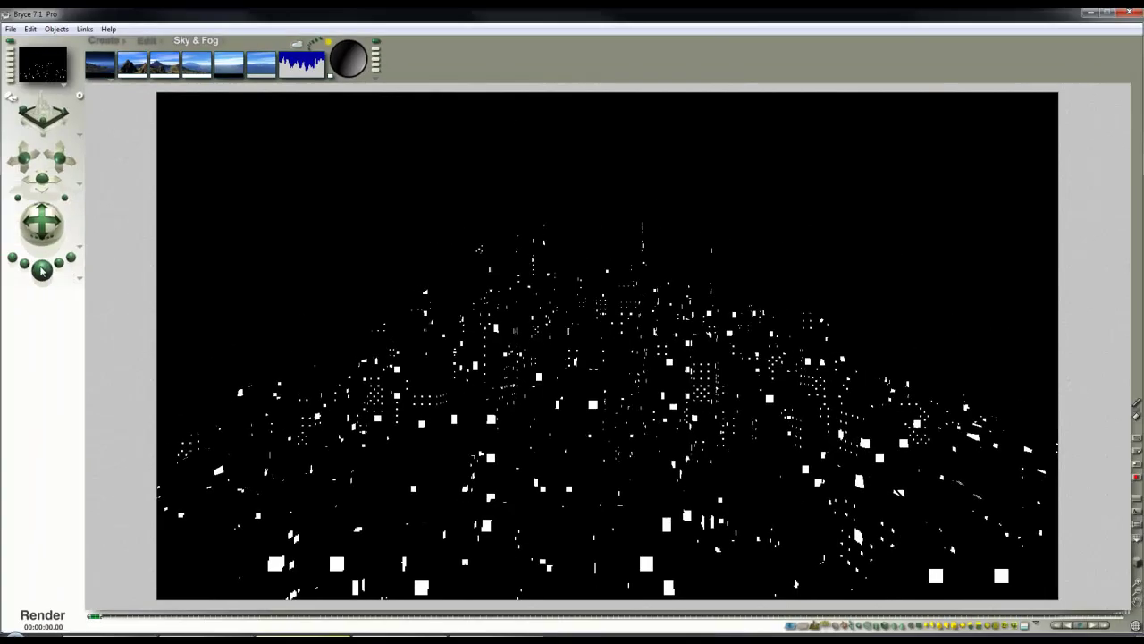
click(41, 269)
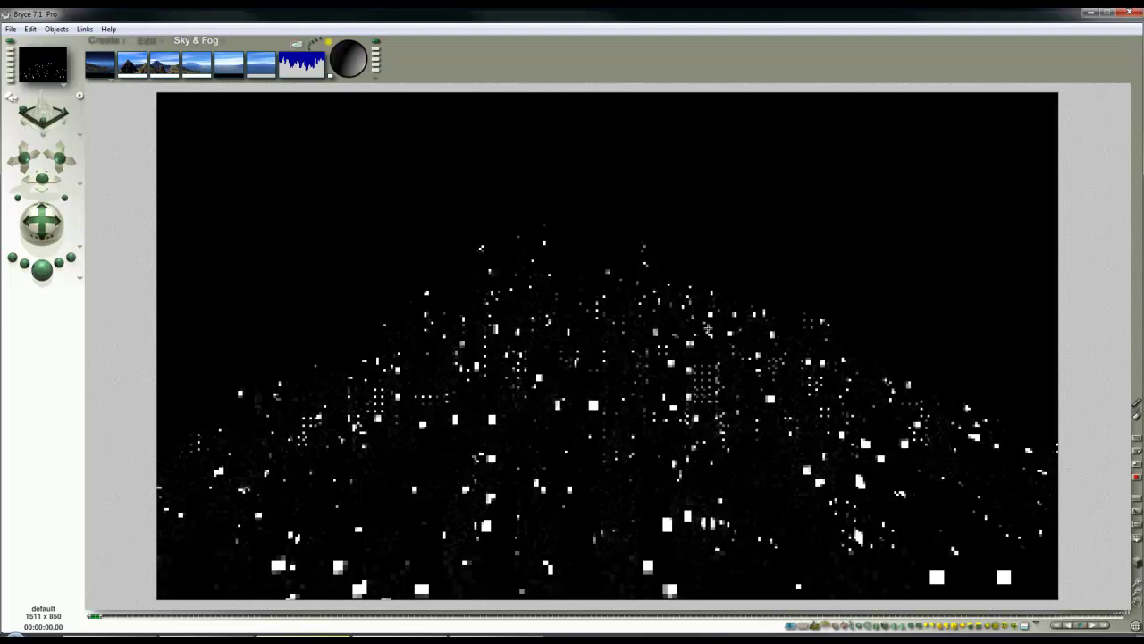
Create a sphere and enlarge it until it encloses the whole city terrain and the camera
click(104, 40)
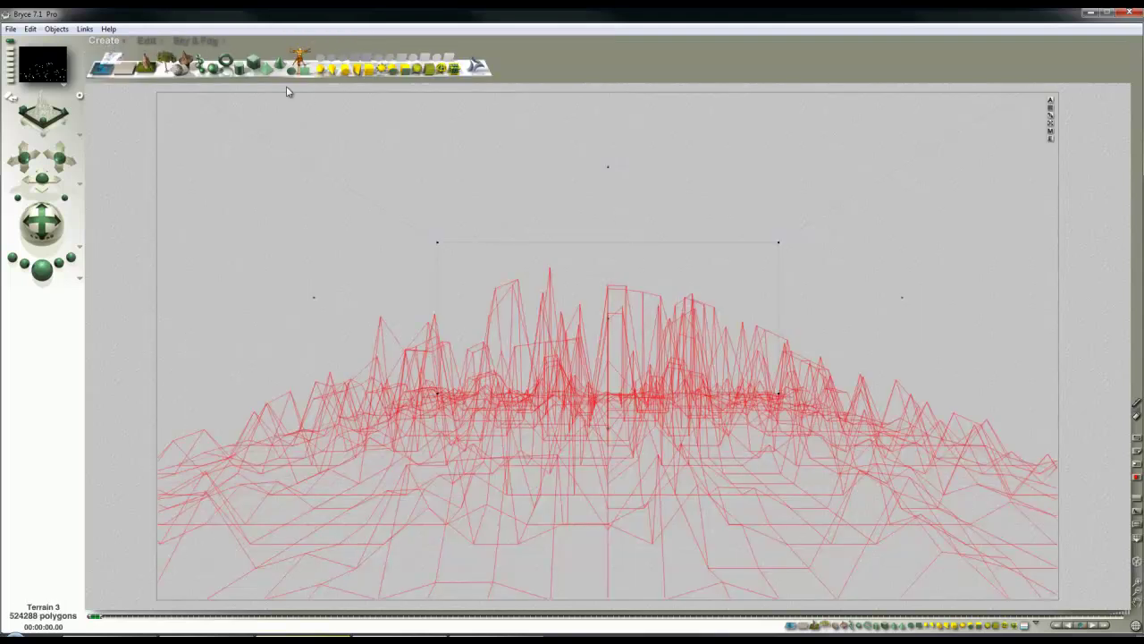
click(214, 72)
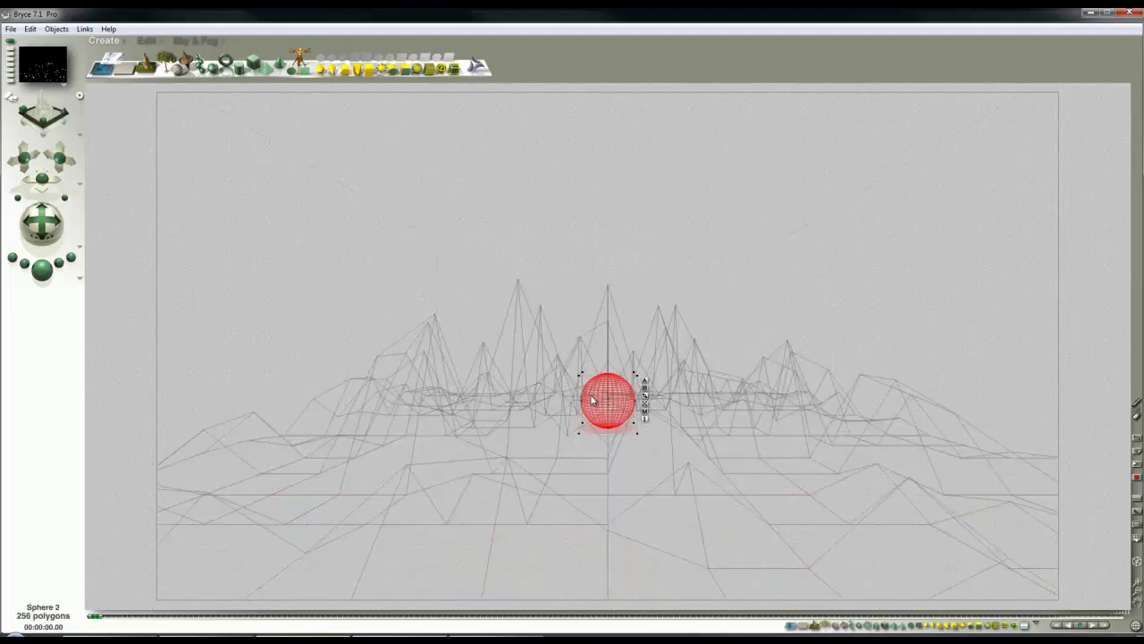
click(148, 41)
drag(142, 67, 312, 376)
key(2)
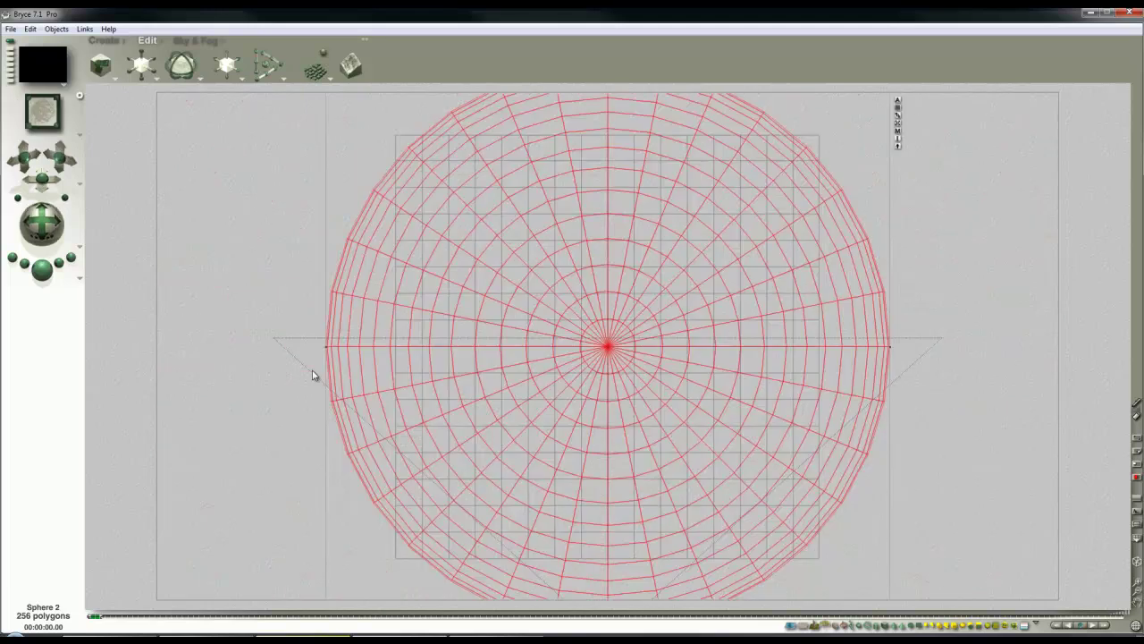
click(1137, 591)
click(1136, 591)
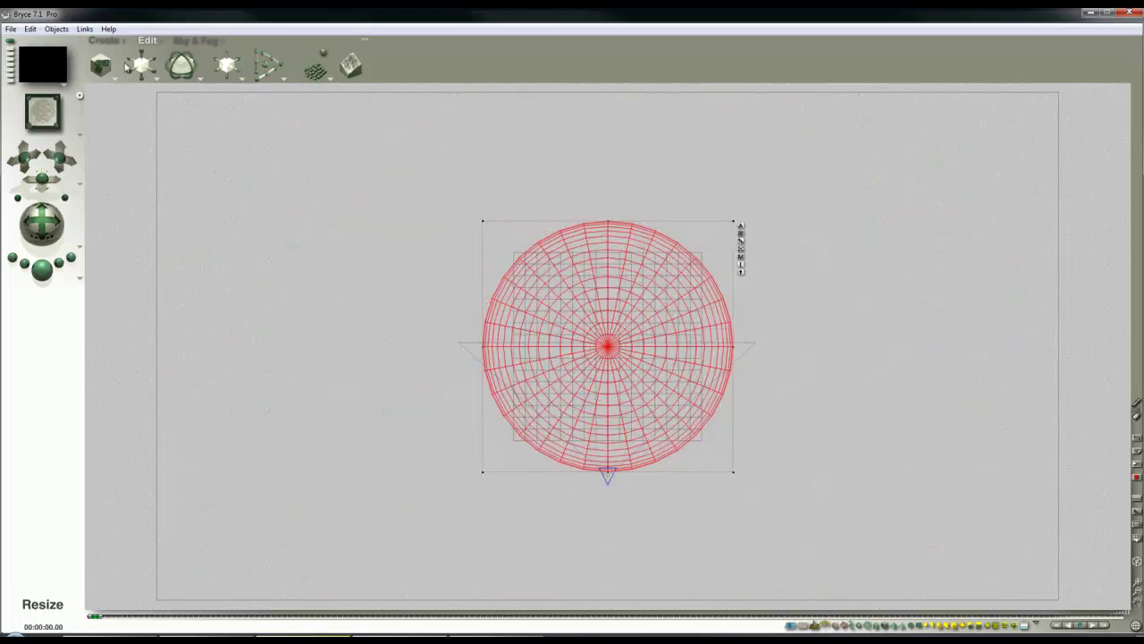
drag(141, 66, 470, 356)
key(1)
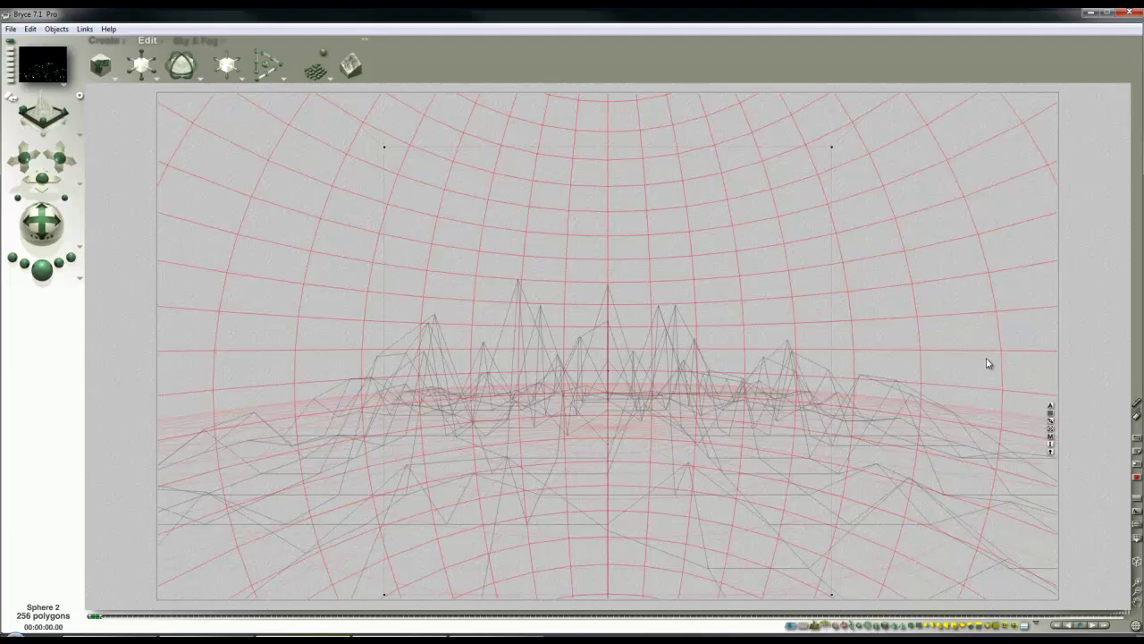
Assign the "dan fog" material from the ++++pick x library to the enclosing sphere in the Materials Lab
click(1052, 436)
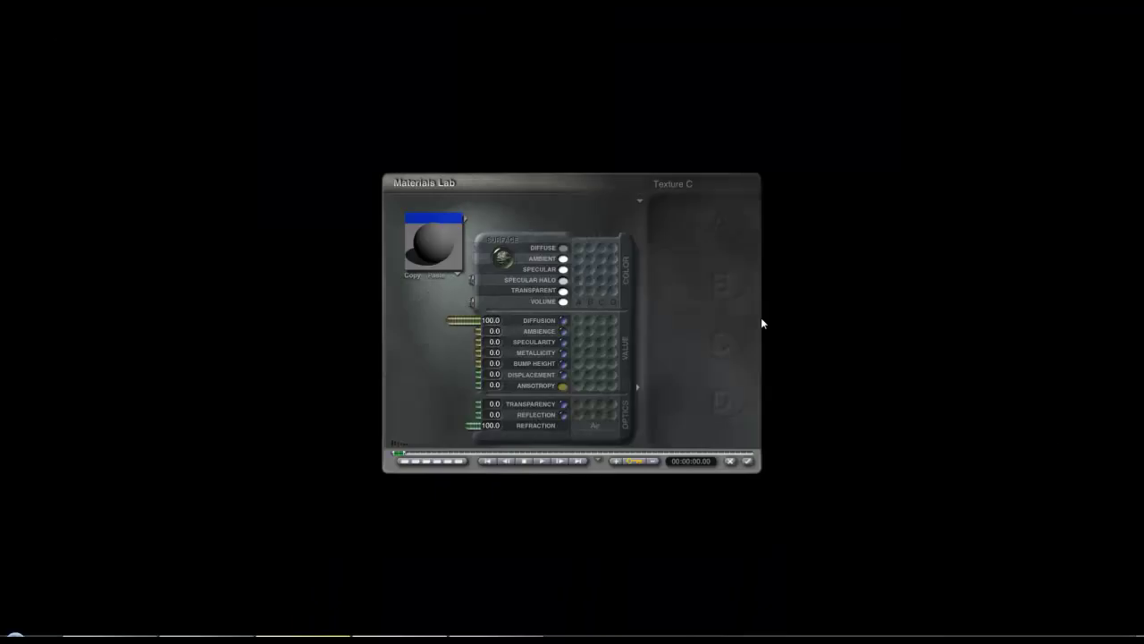
click(465, 218)
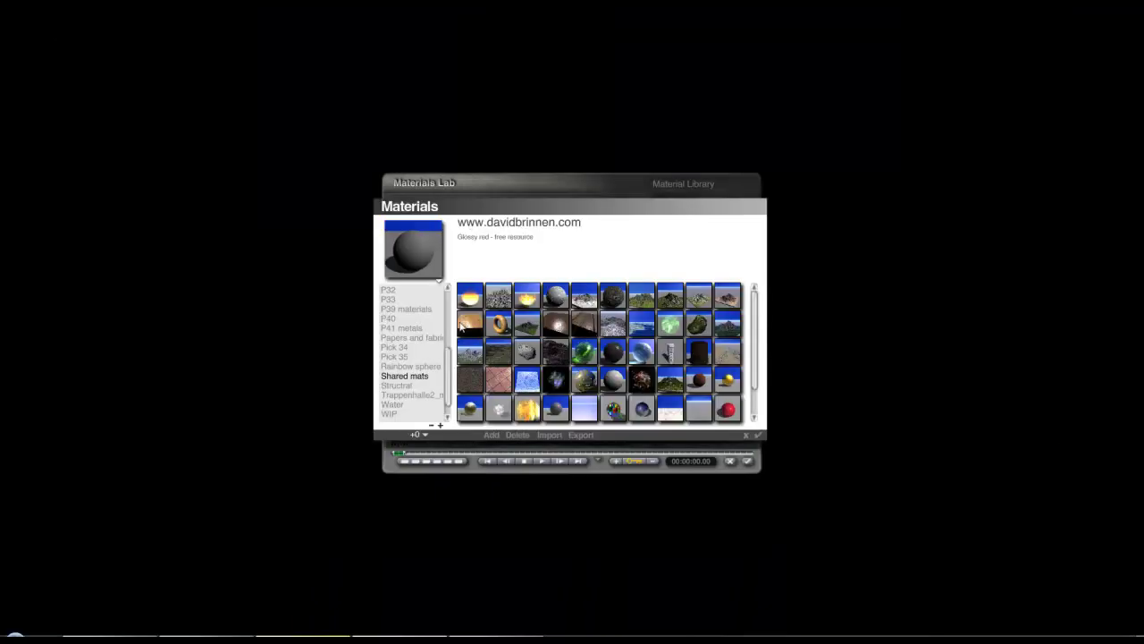
scroll(438, 362, up, 10)
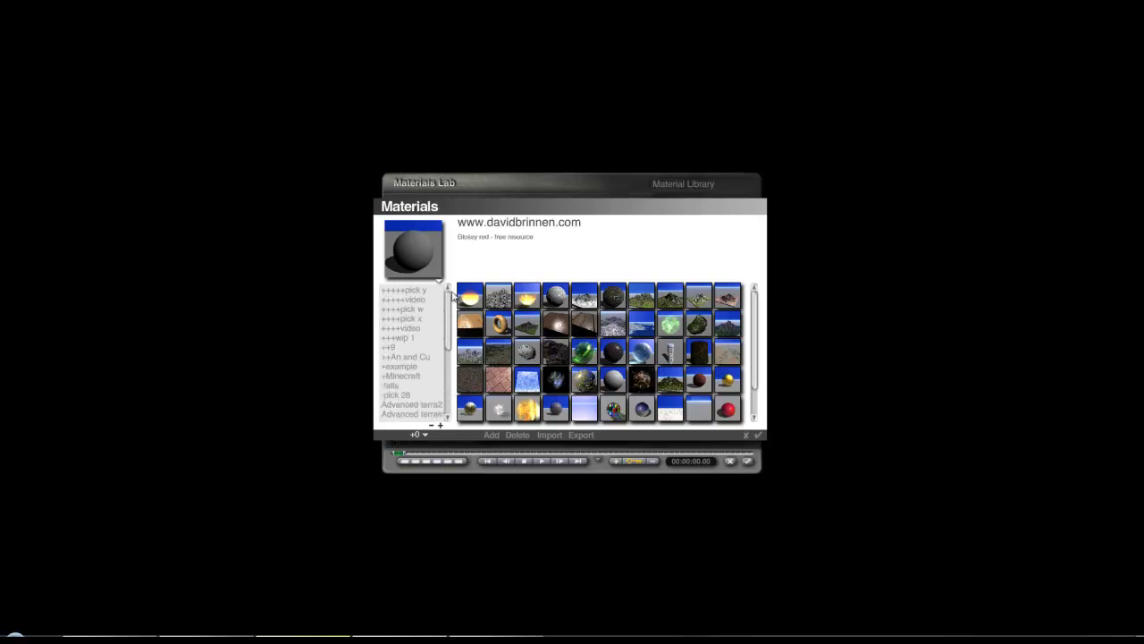
click(416, 320)
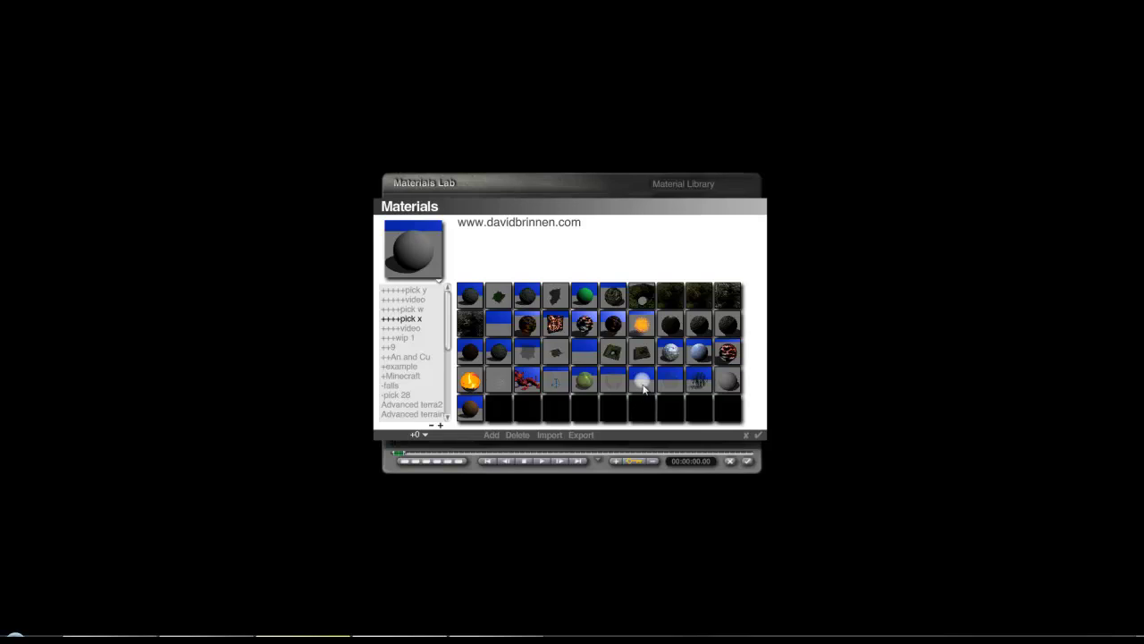
click(643, 384)
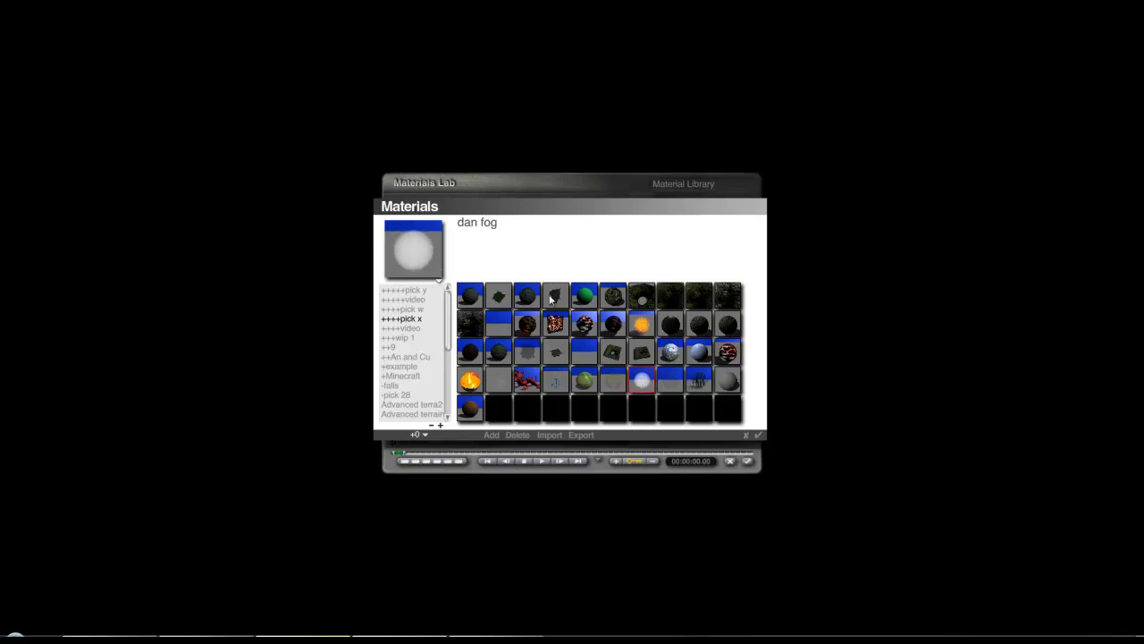
click(760, 434)
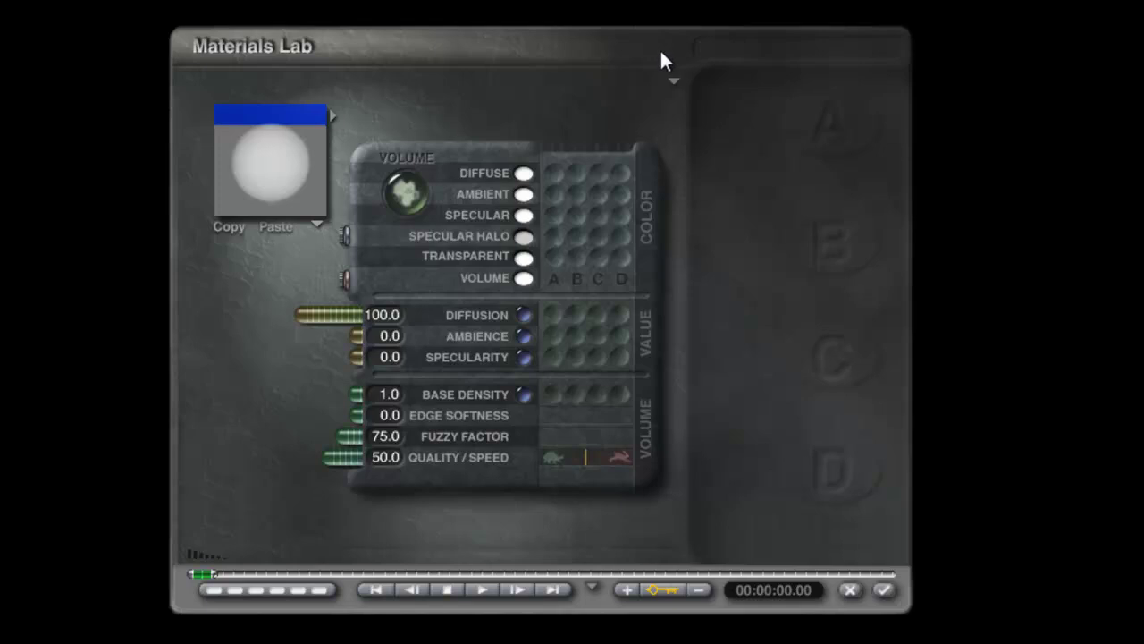
click(674, 81)
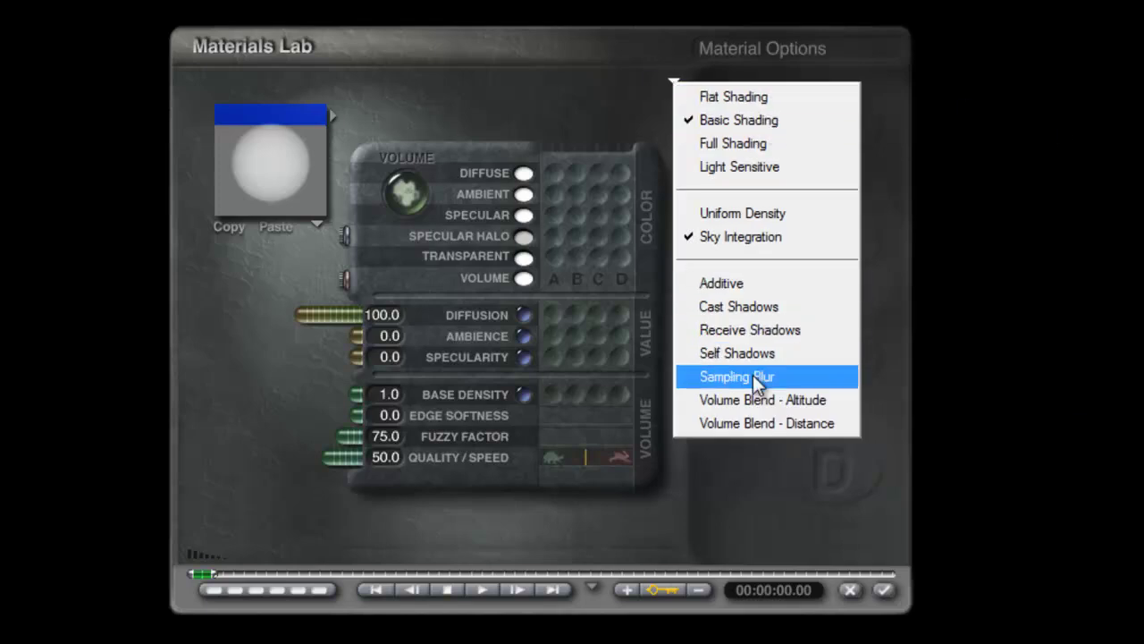
click(1107, 270)
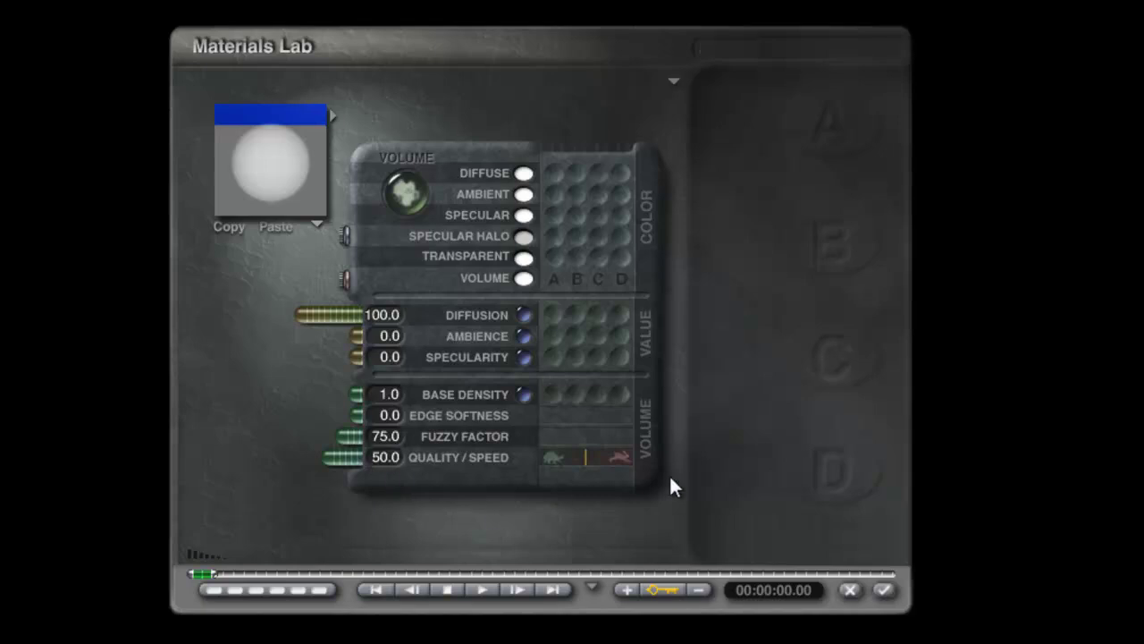
click(673, 82)
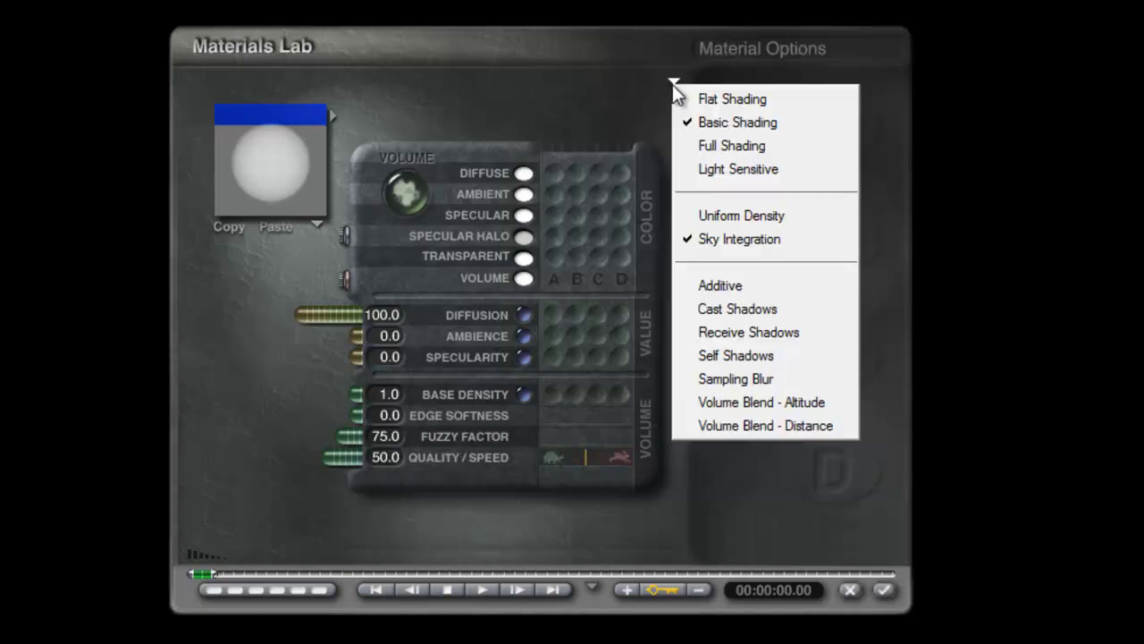
click(622, 72)
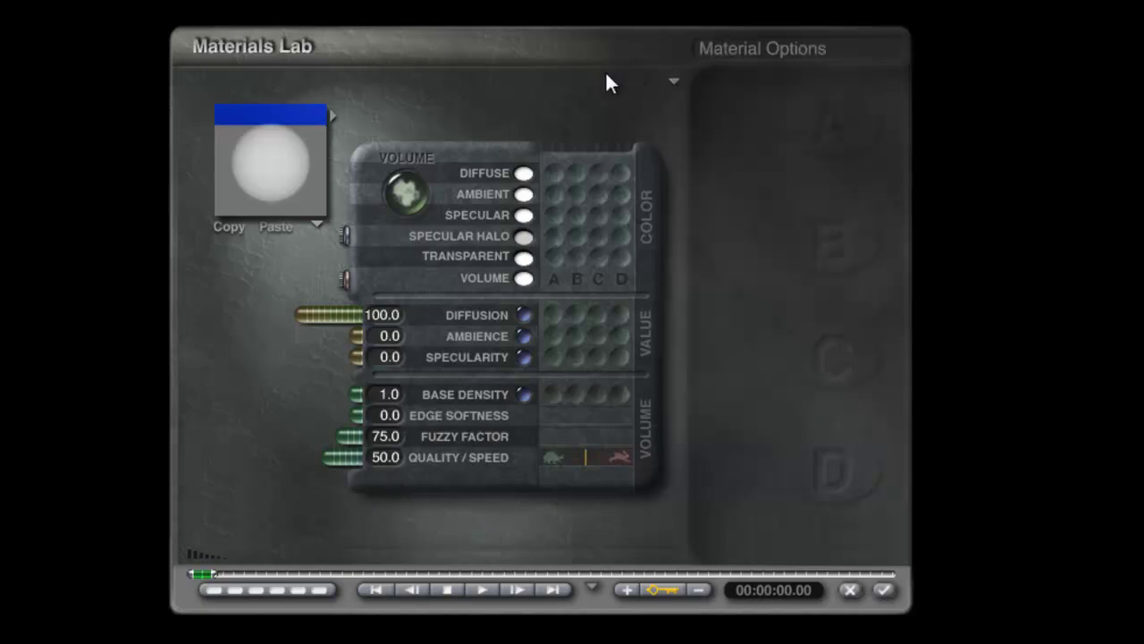
Accept the sphere's fog material and test-render the fogged city
click(887, 589)
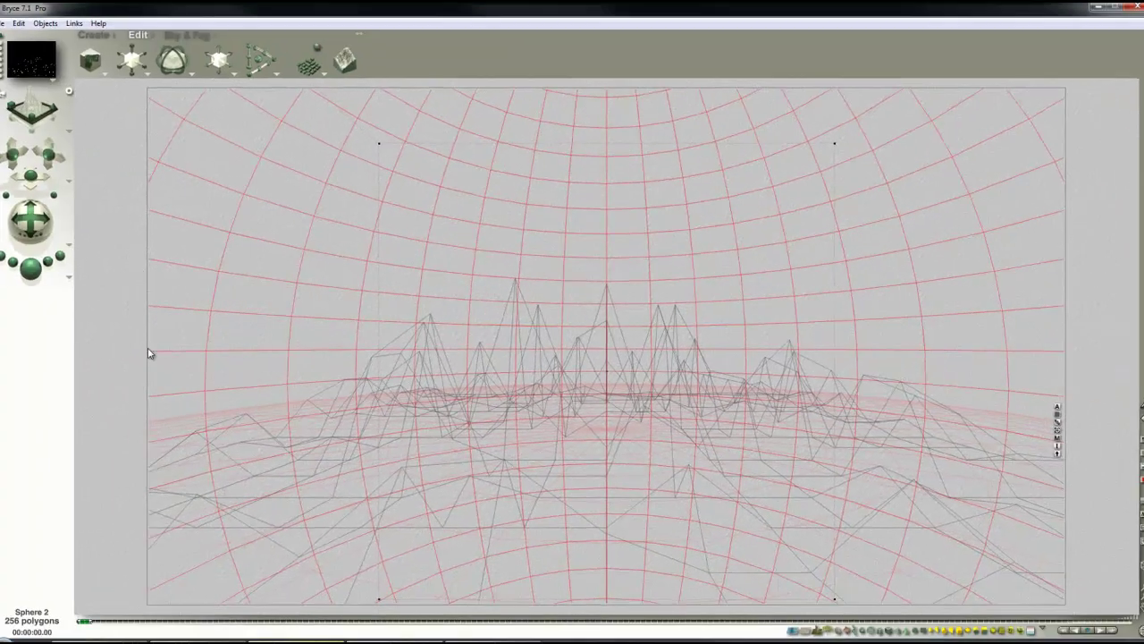
key(ctrl+r)
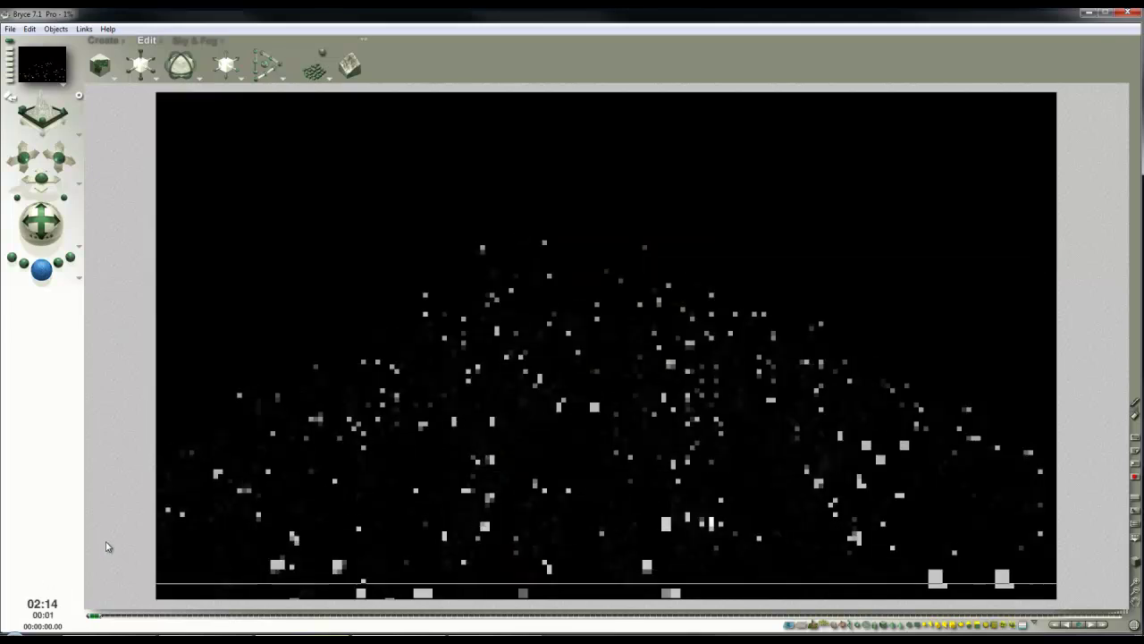
click(551, 312)
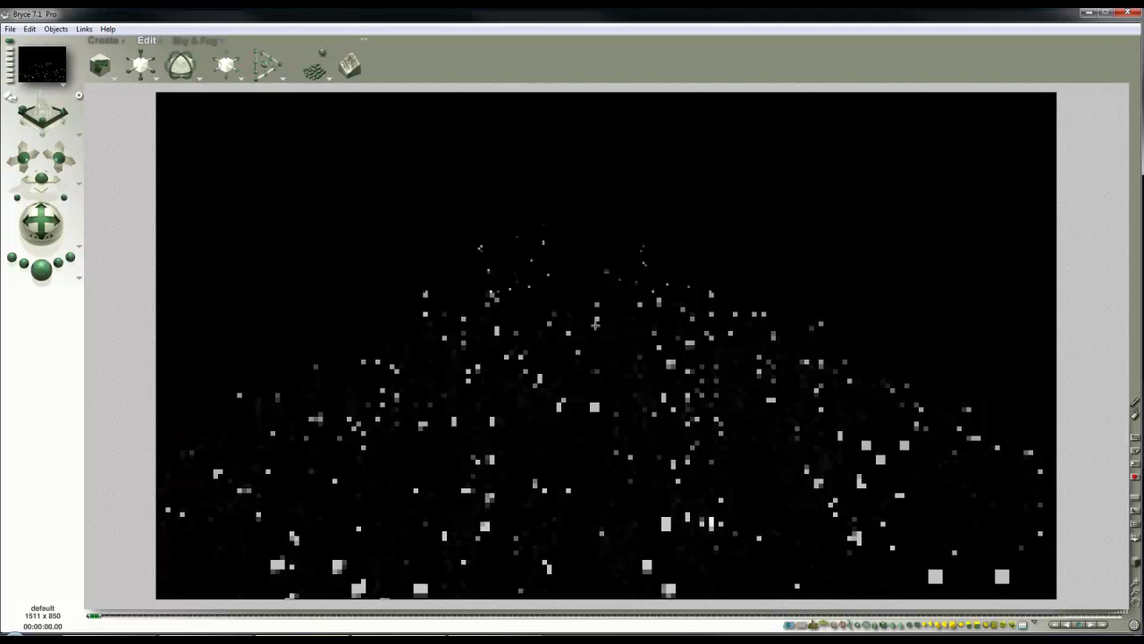
click(595, 325)
Create a radial light at the centre of the city and give it a uniform teal colour in the Light Lab
click(104, 41)
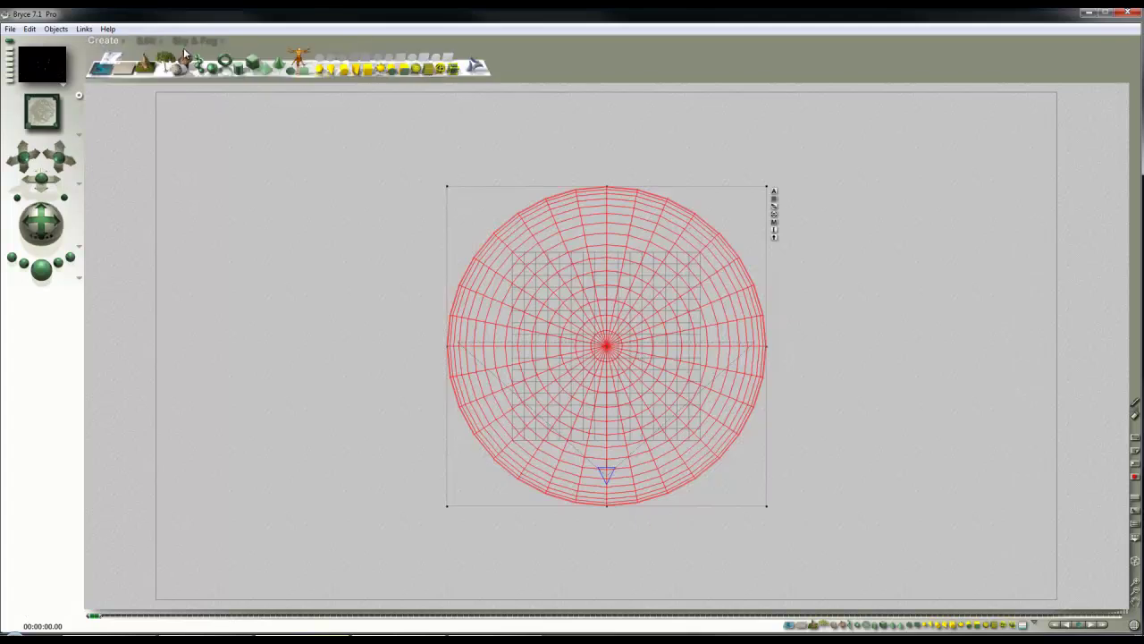
click(322, 69)
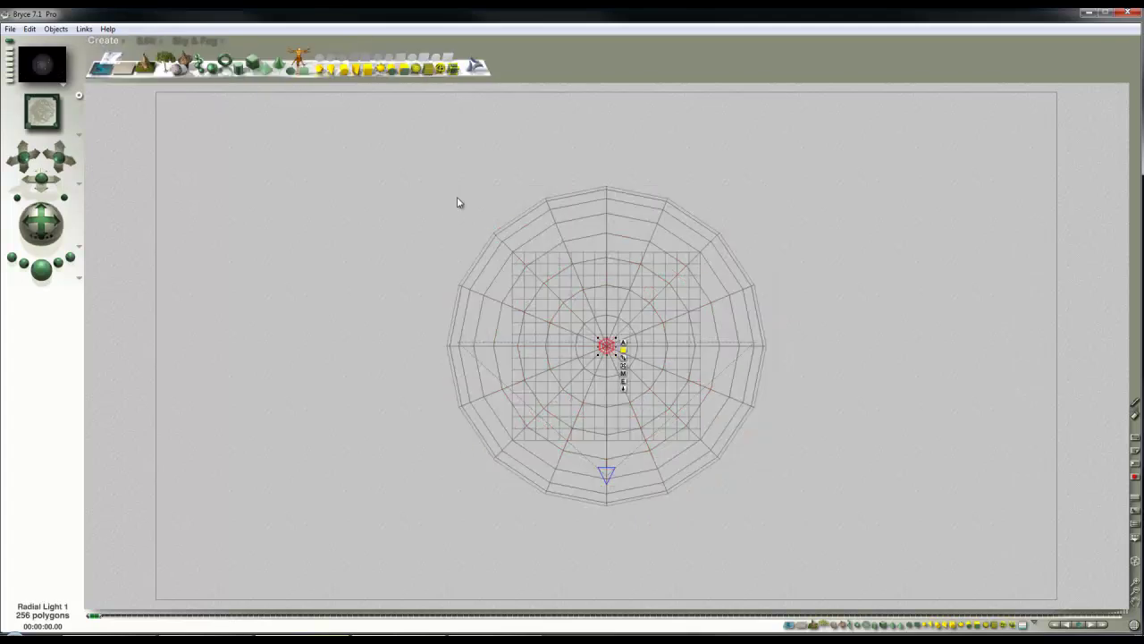
click(623, 382)
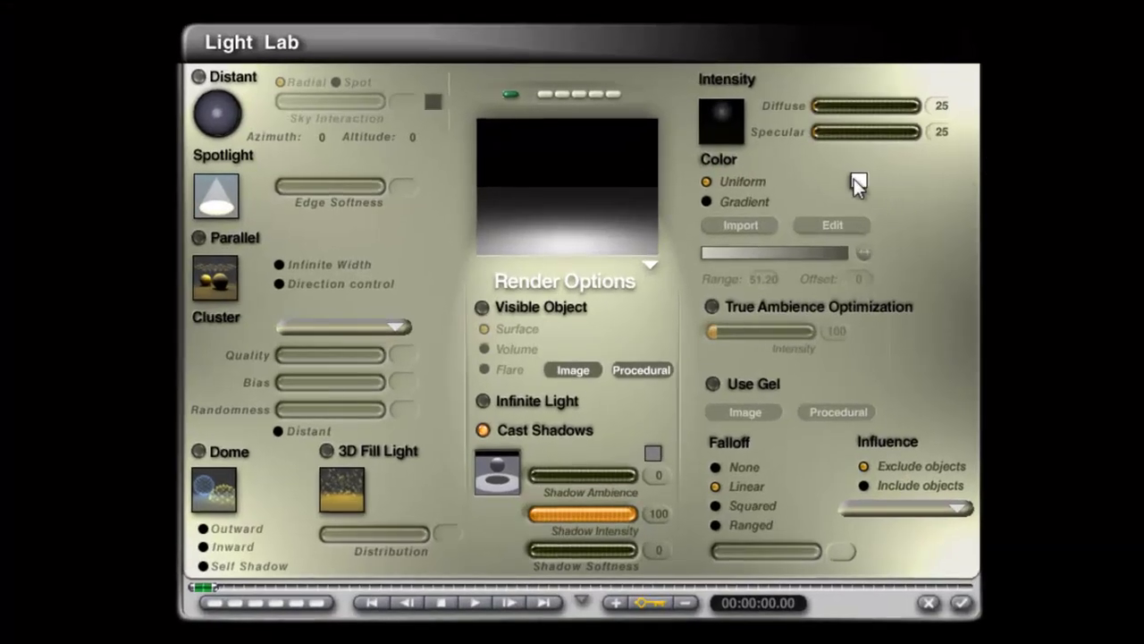
click(857, 182)
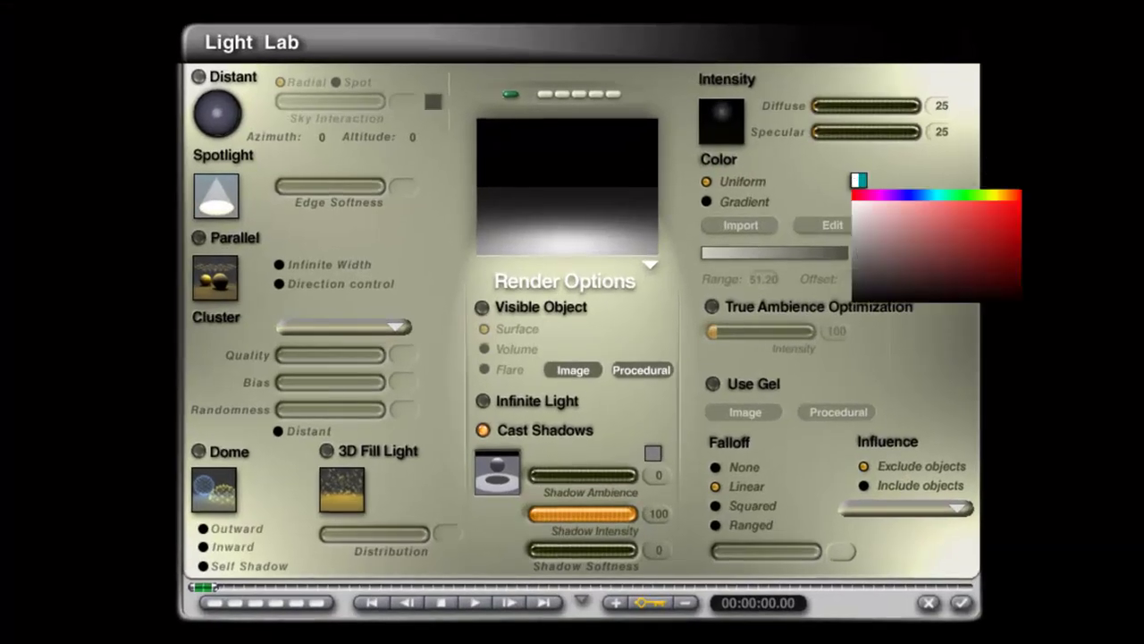
click(938, 194)
Set the radial light's diffuse and specular intensity to 50, accept the light settings and test-render the scene
click(941, 106)
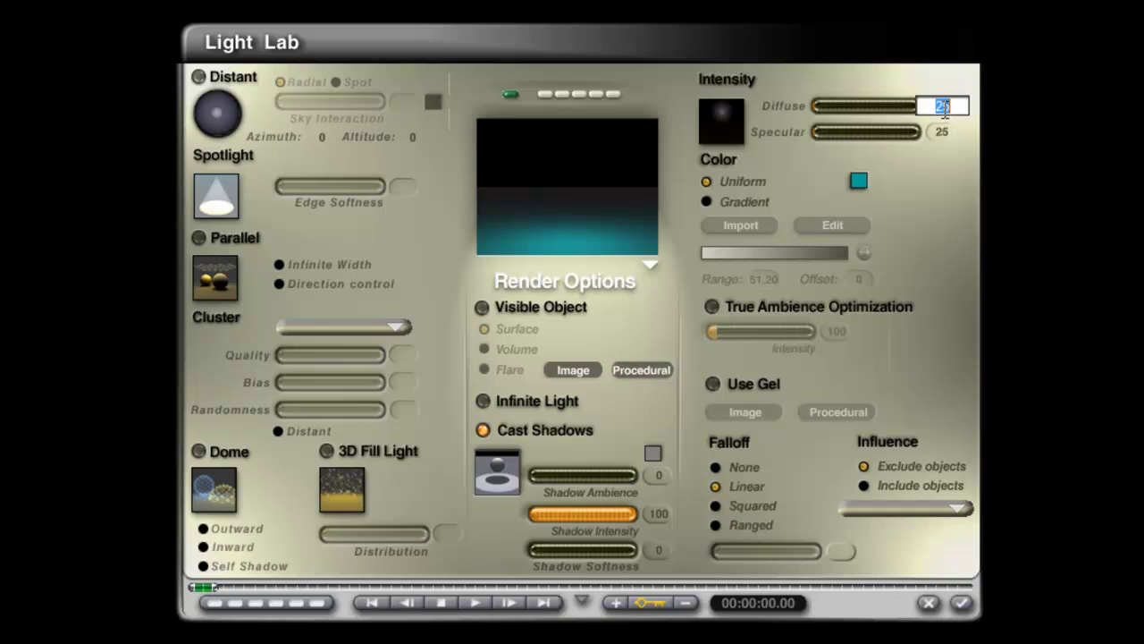
text(50)
key(Return)
text(50)
key(Return)
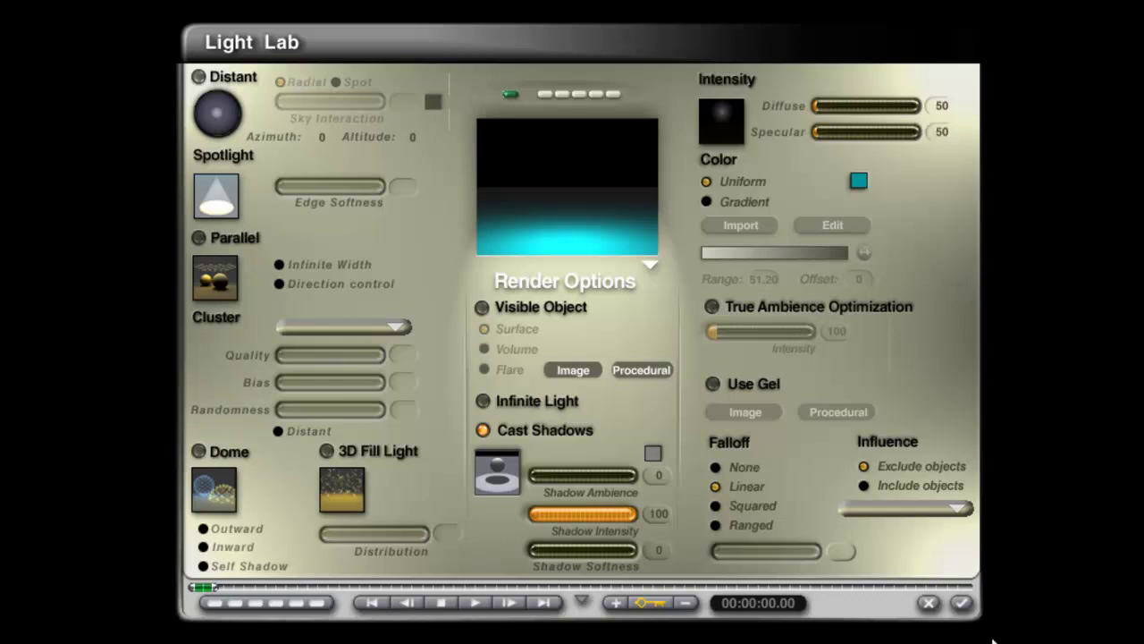
click(962, 605)
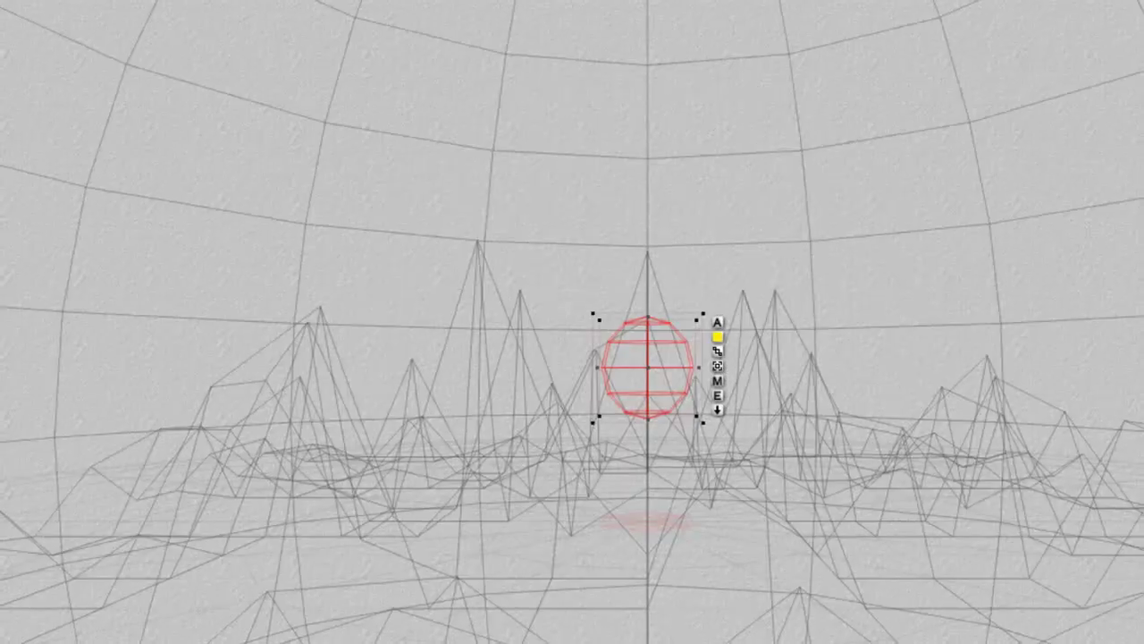
click(42, 269)
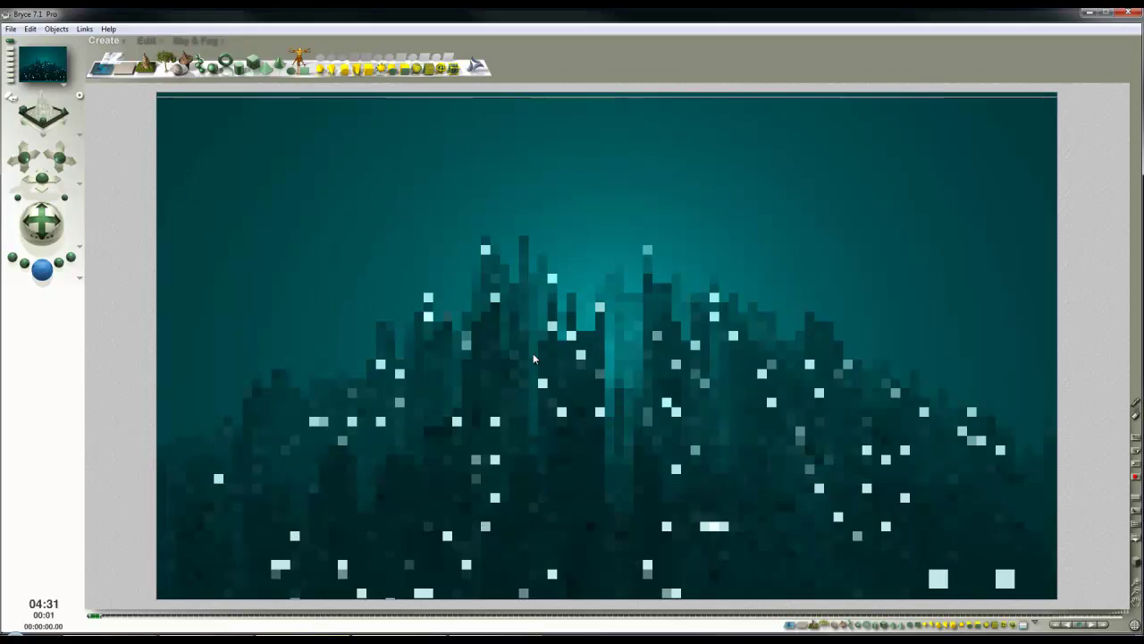
click(541, 351)
Move the radial light from the city's centre slightly towards the camera in the top view and test-render
key(2)
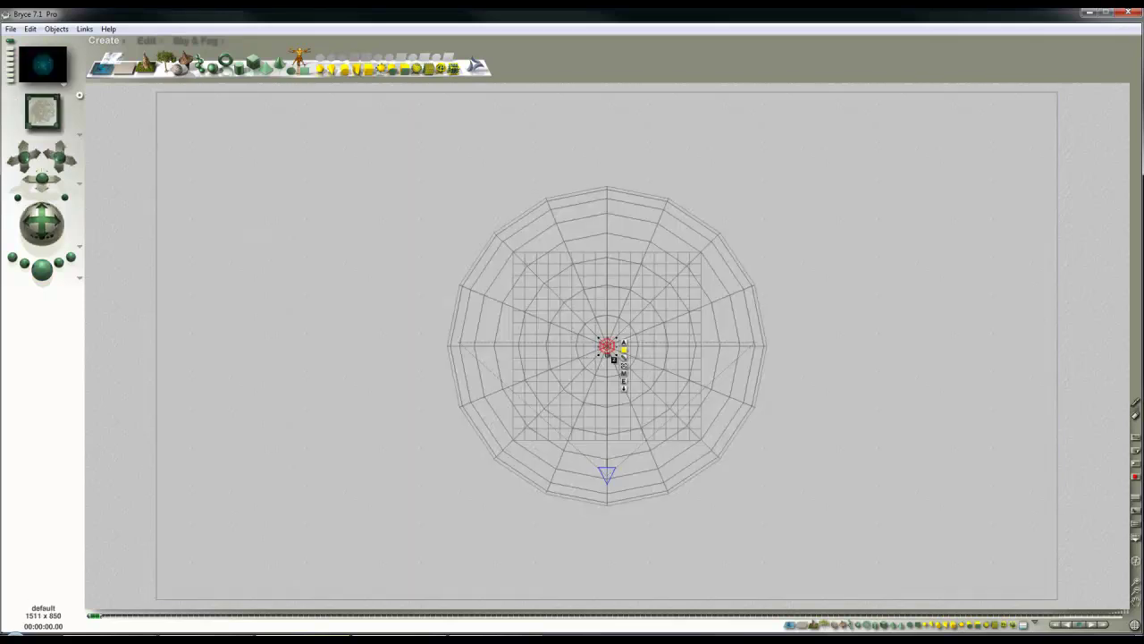
drag(611, 351, 610, 372)
key(1)
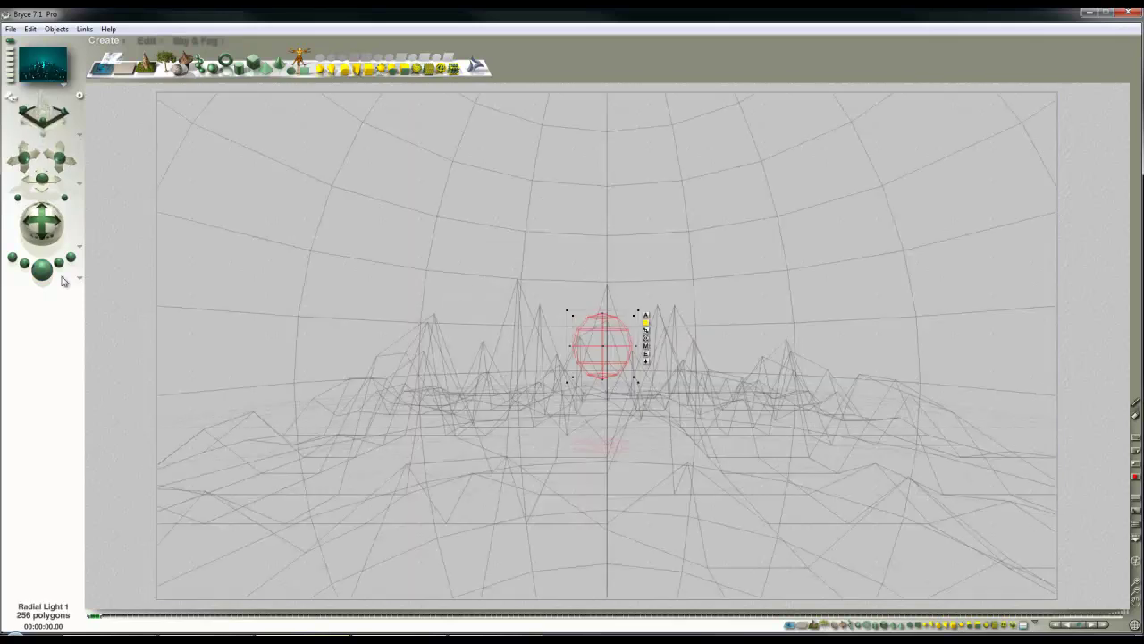
click(50, 275)
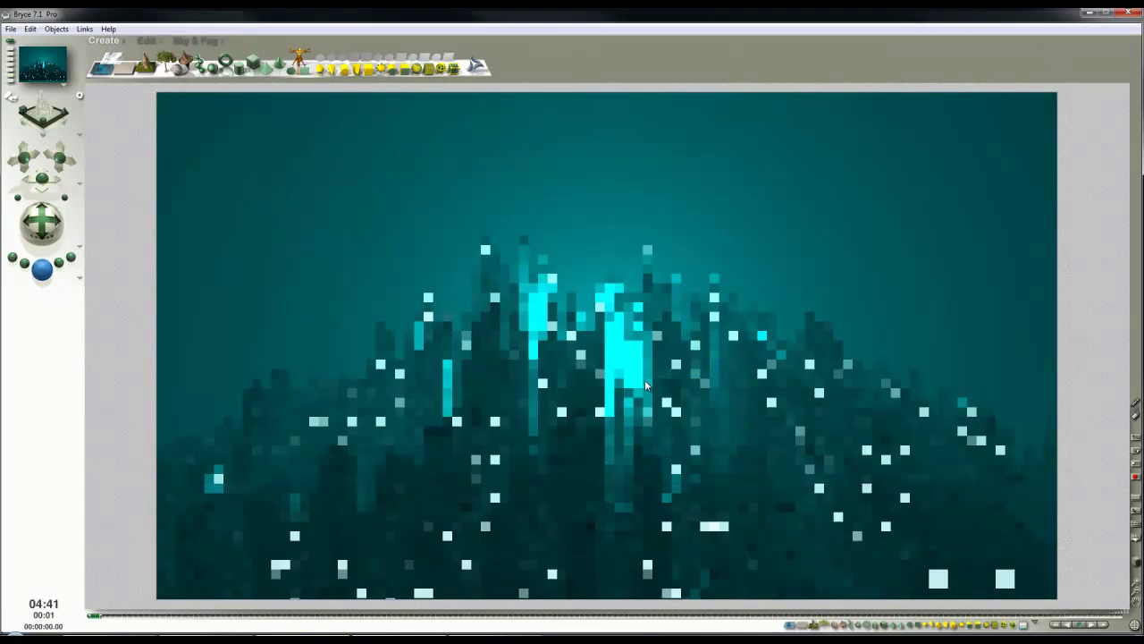
Lower the radial light among the towers in the side view and test-render the city again
key(3)
drag(563, 313, 550, 347)
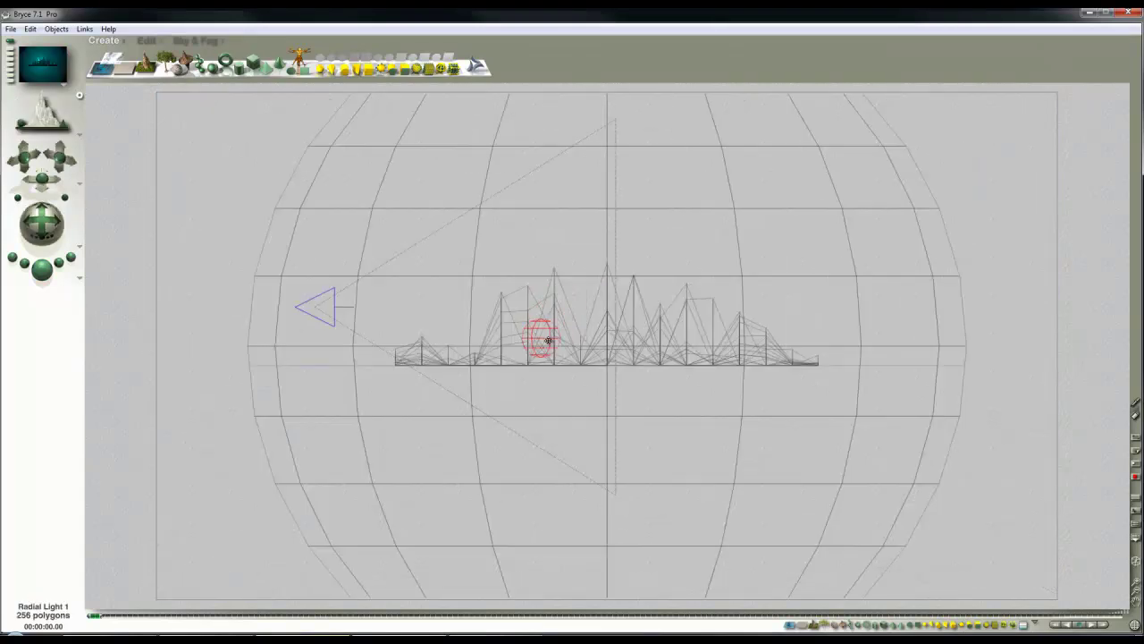
key(1)
click(42, 268)
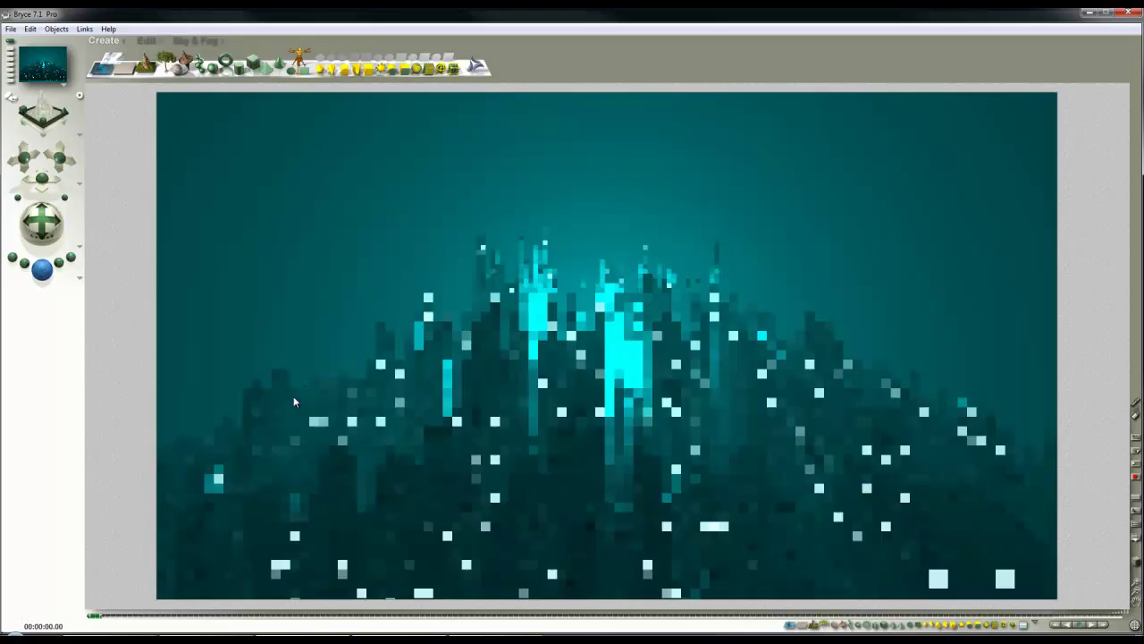
Shift the radial light sideways to the right of the city's centre line, as seen from the camera
key(3)
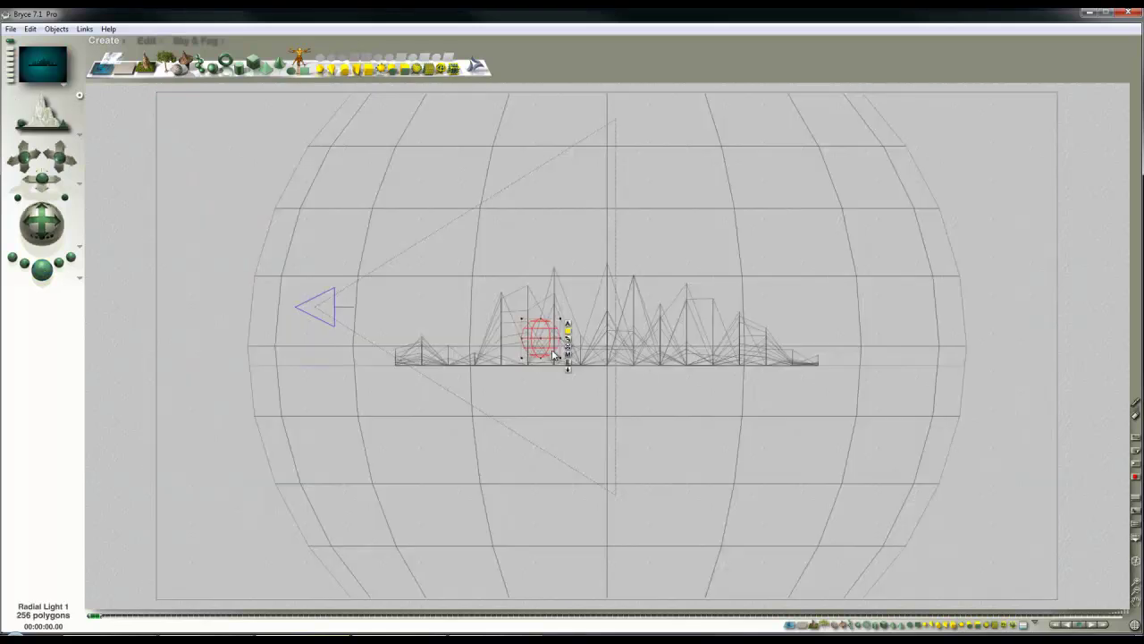
key(2)
key(1)
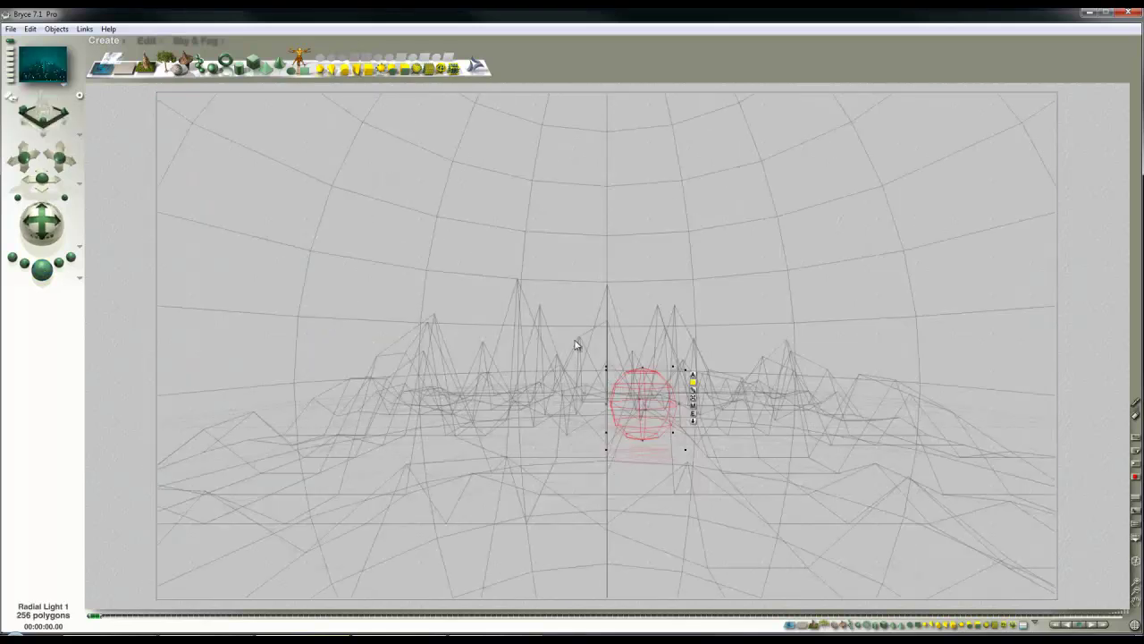
Select the city terrain, enlarge it and test-render the bigger city
right_click(525, 351)
click(540, 355)
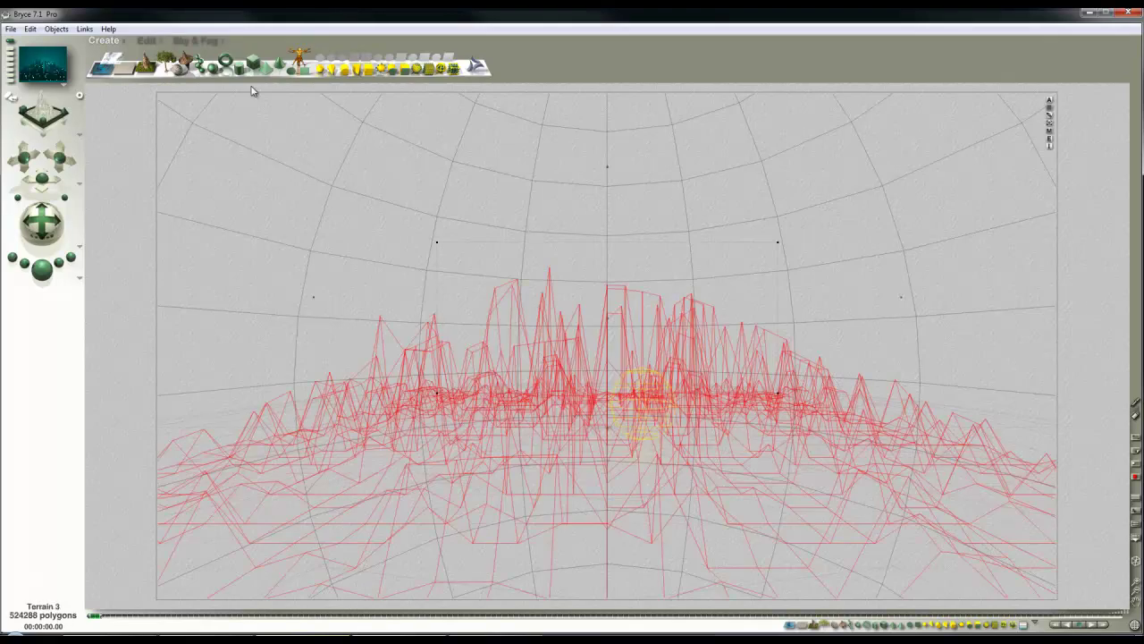
click(147, 41)
drag(142, 64, 179, 64)
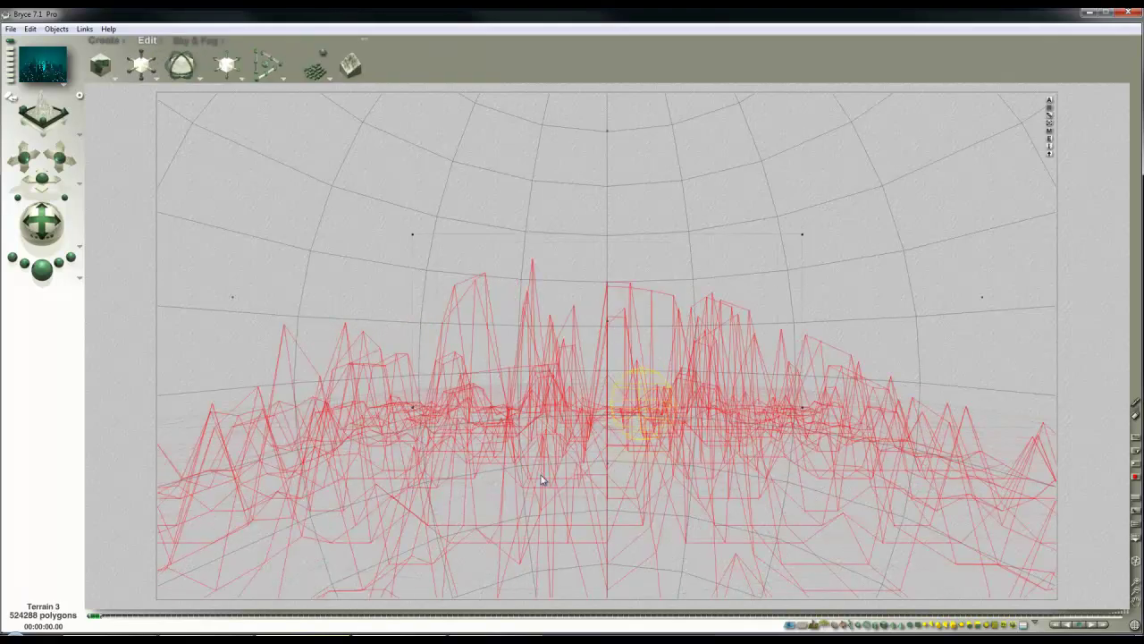
click(41, 268)
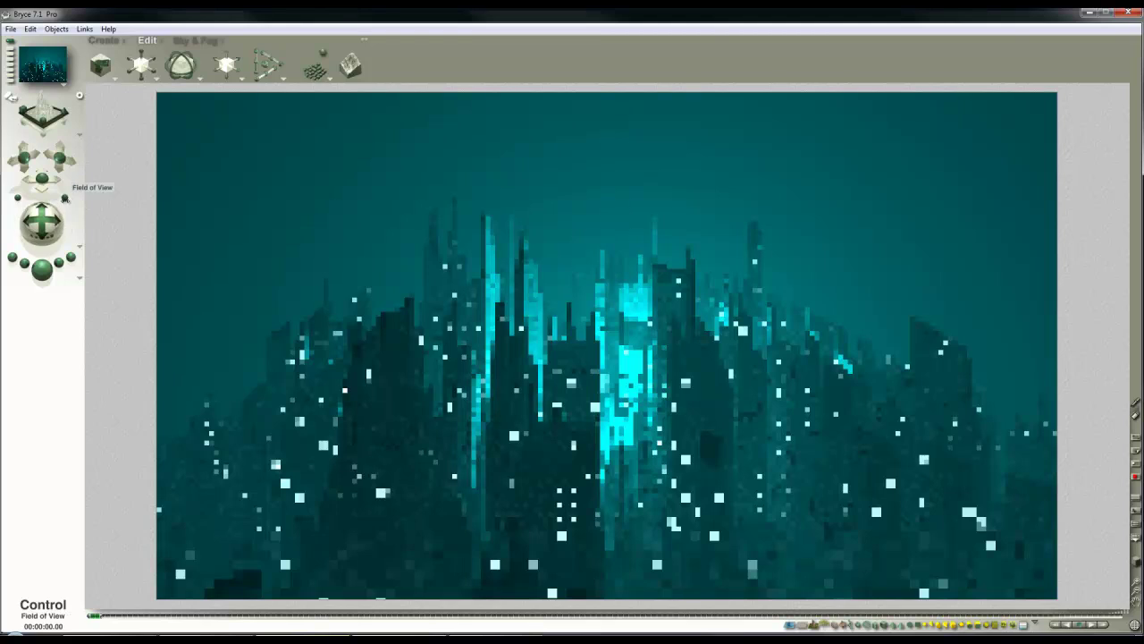
Pull the camera back so more of the enlarged city fits in the frame and test-render the view
click(45, 189)
key(1)
drag(42, 179, 42, 186)
click(42, 268)
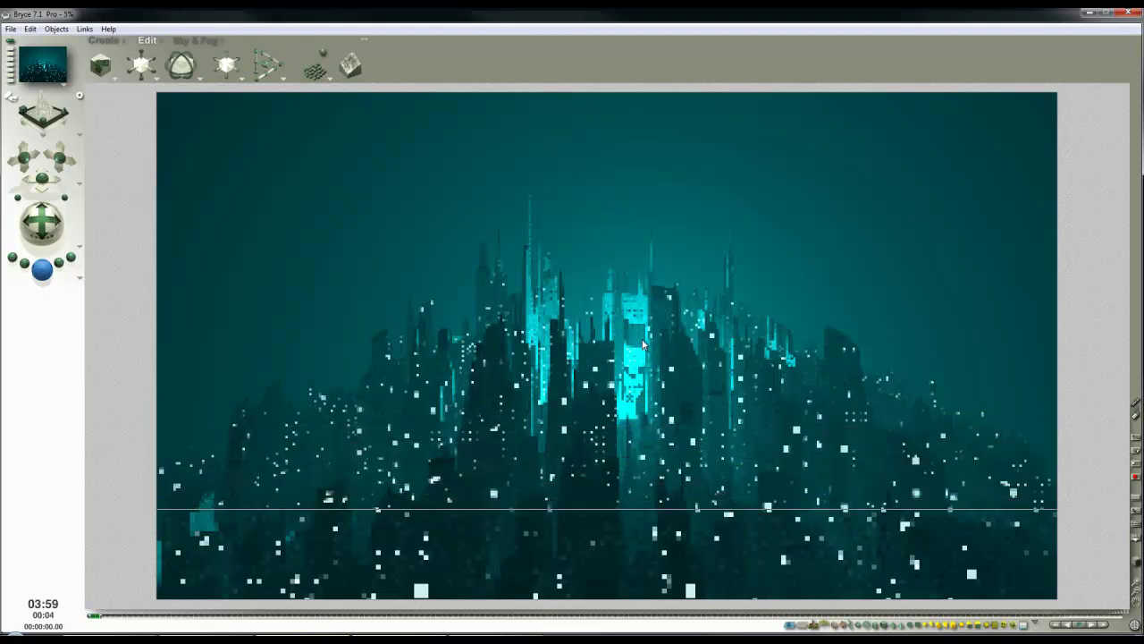
click(688, 411)
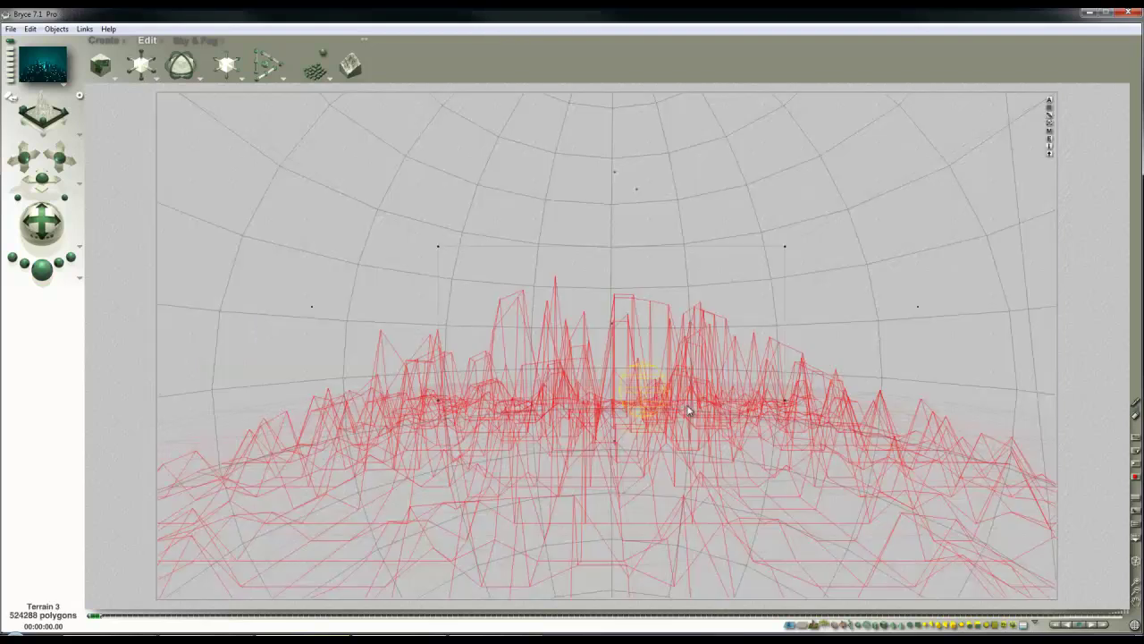
Set the document resolution to 850 x 478 with constrained proportions and run a short test render
click(11, 29)
click(44, 55)
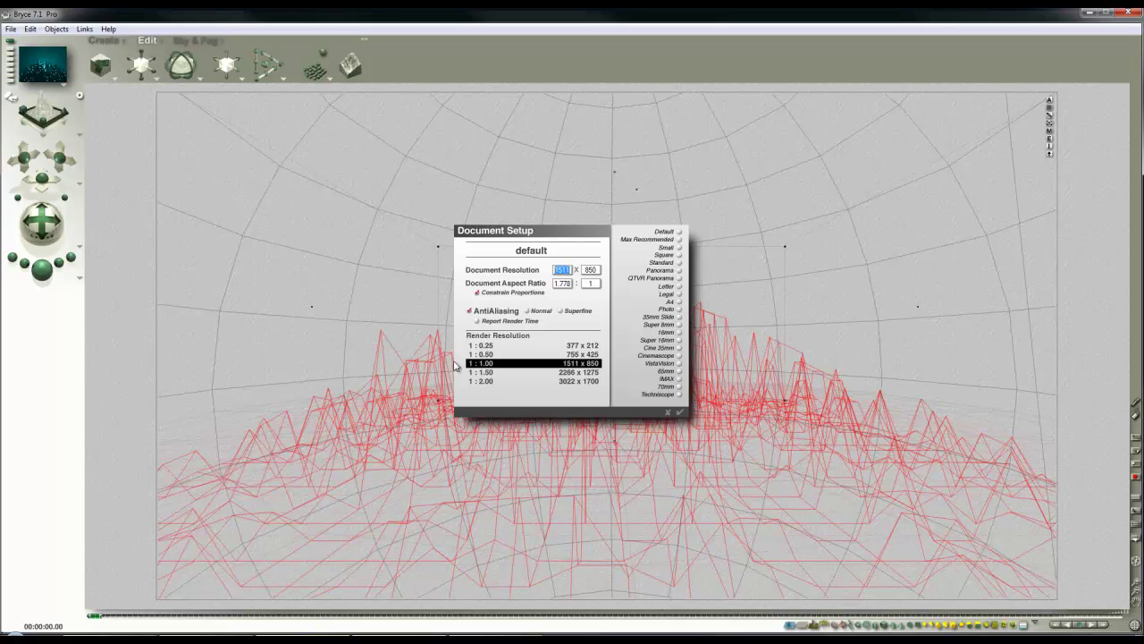
text(850)
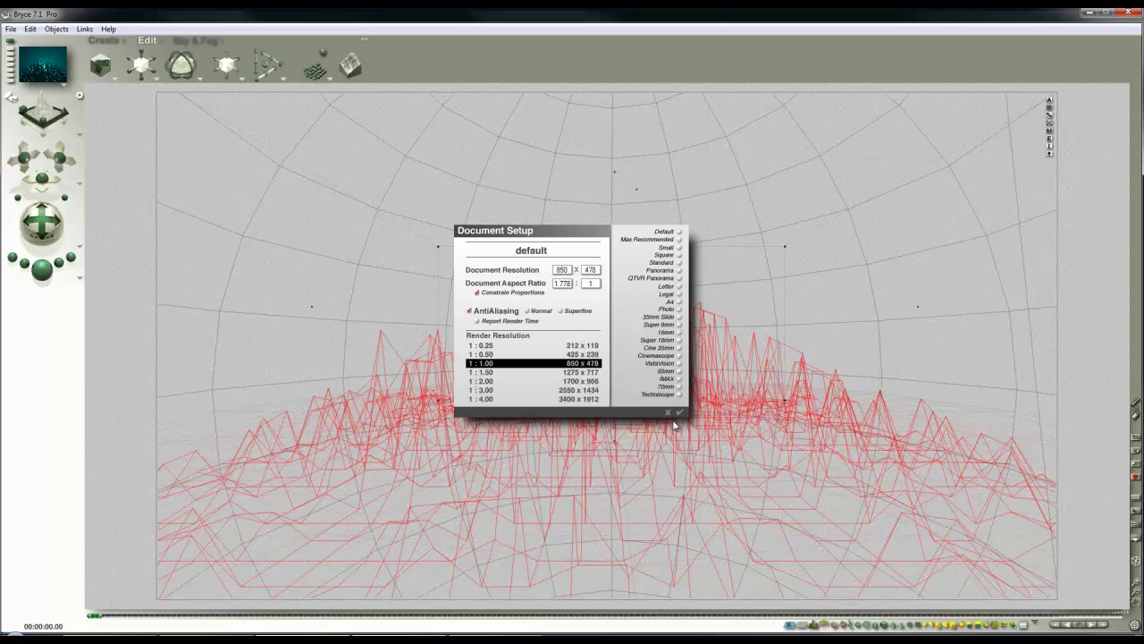
click(680, 413)
click(54, 273)
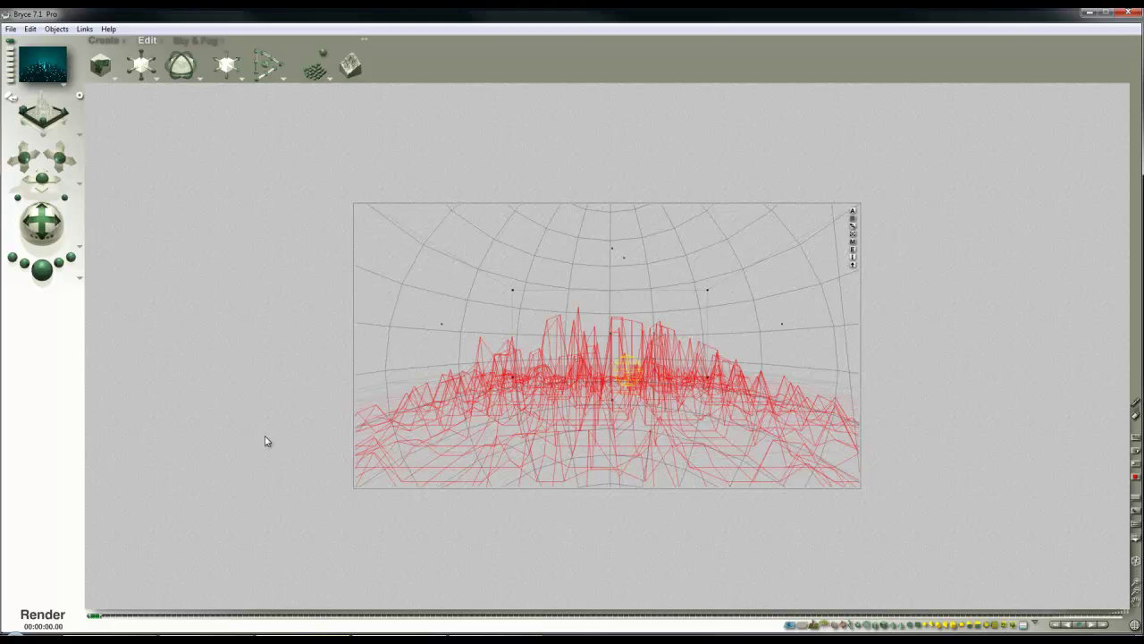
key(Escape)
key(Escape)
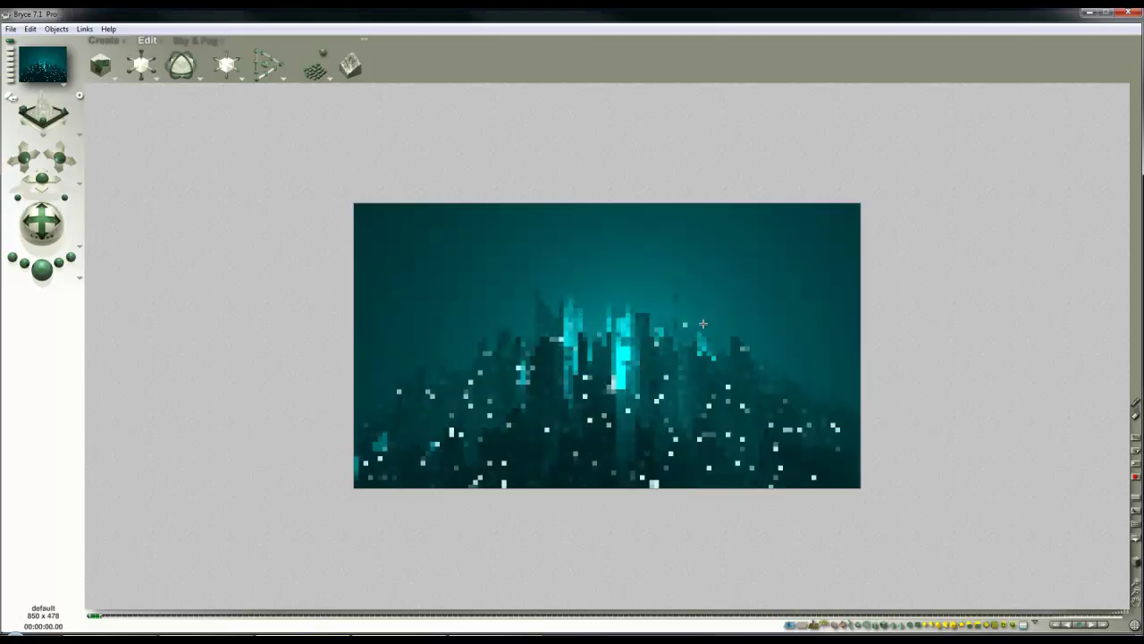
Set the enclosing sphere's fog Quality/Speed to 65, accept the material and mark a region of the misty background for rendering
ctrl+click(814, 260)
click(820, 259)
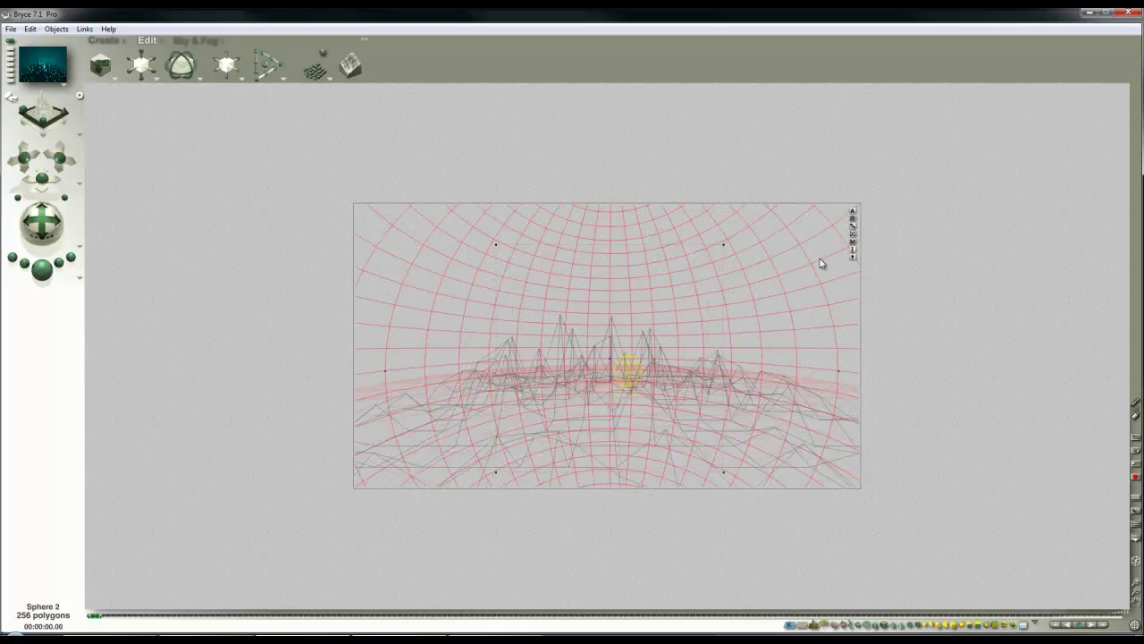
click(853, 241)
click(485, 398)
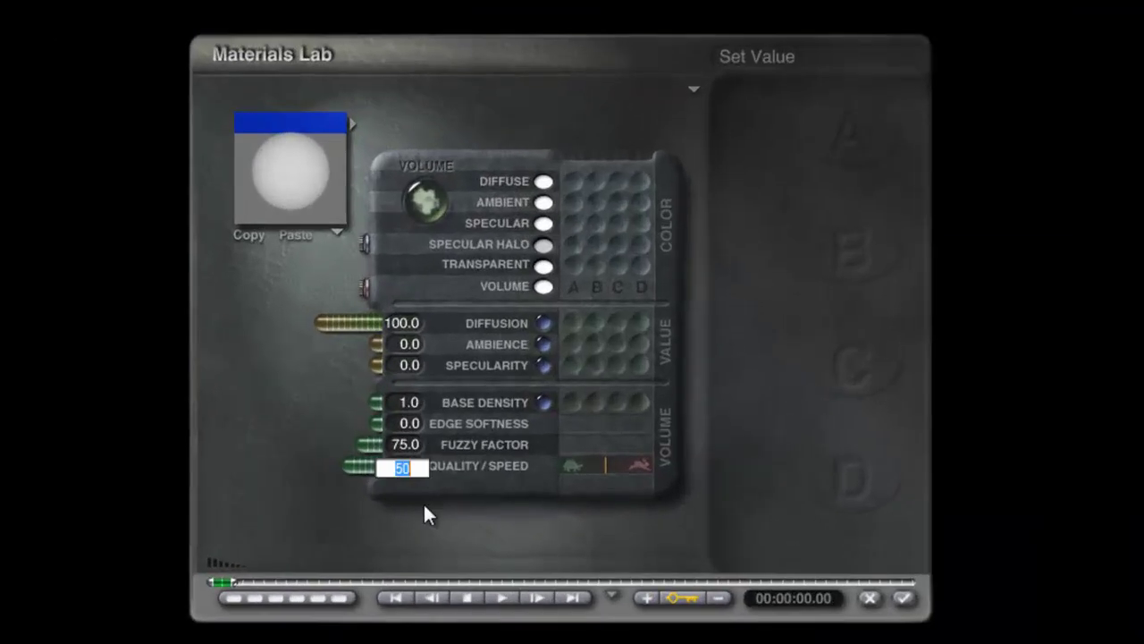
text(65)
key(Return)
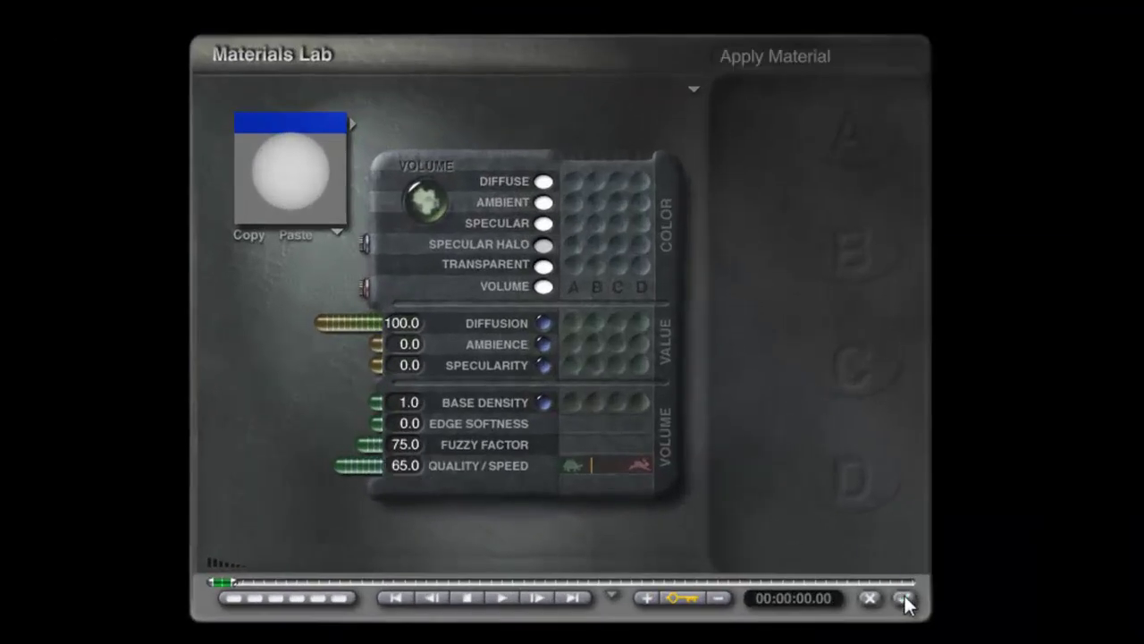
click(904, 598)
drag(1088, 428, 818, 171)
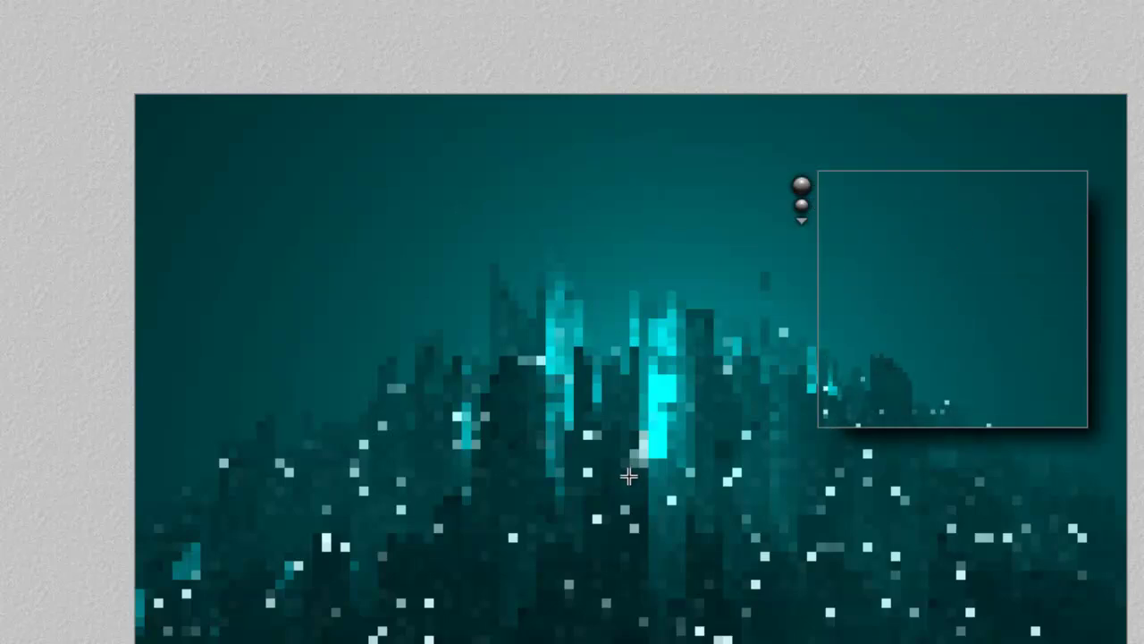
Consult the "rapture bioshock" image search results in the browser as reference and return to Bryce
click(34, 562)
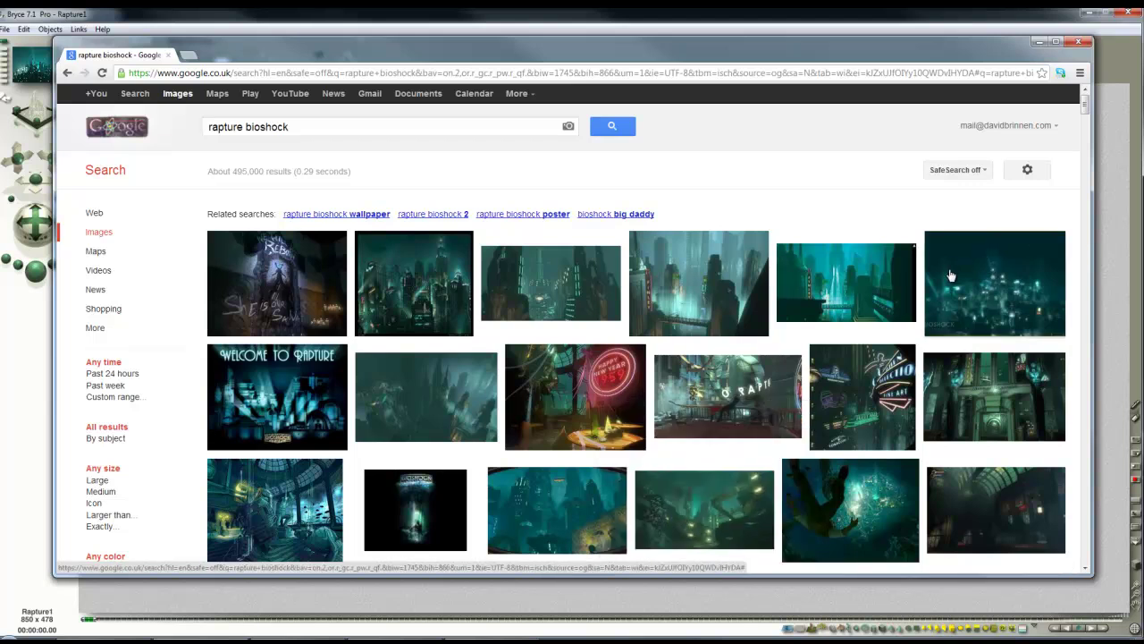
click(760, 29)
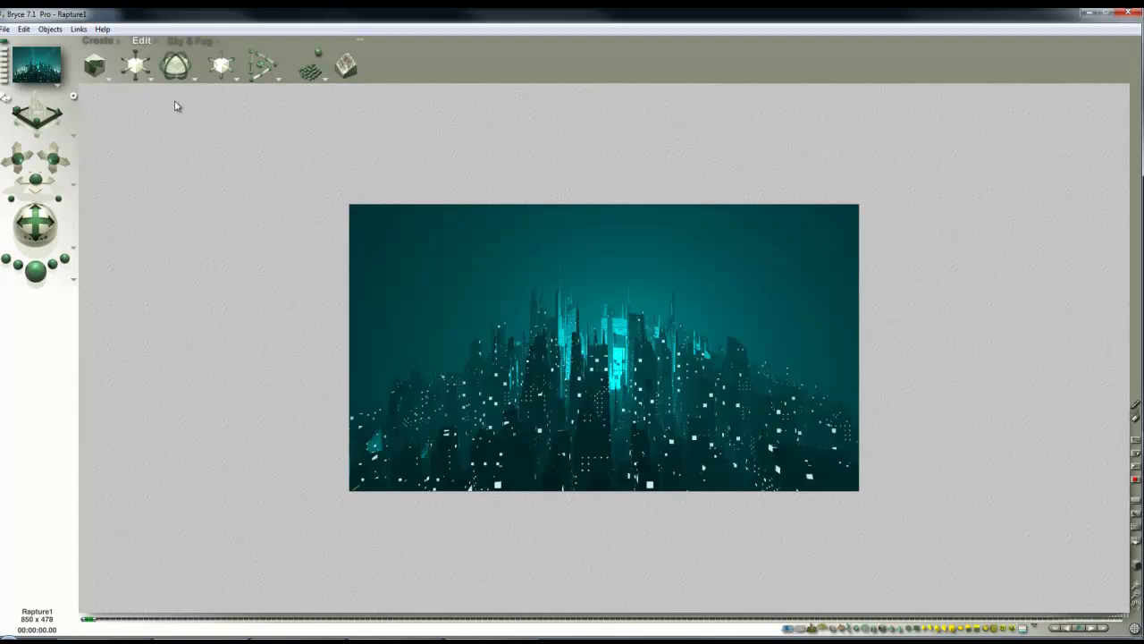
Add a spotlight at the centre of the city, aim it upwards and run a short test render
click(103, 44)
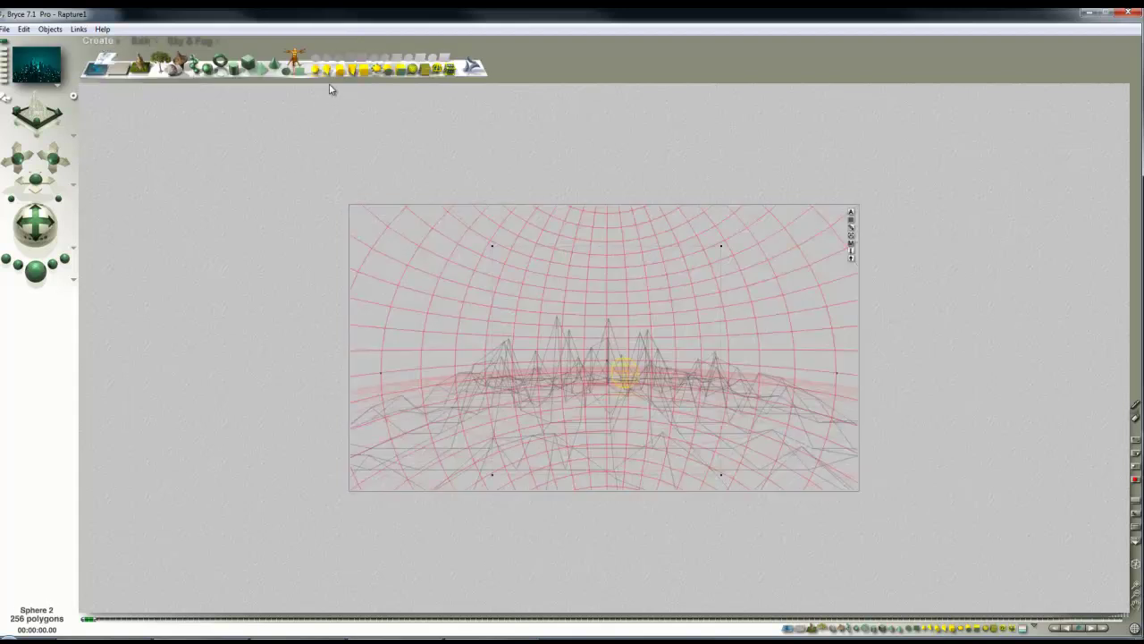
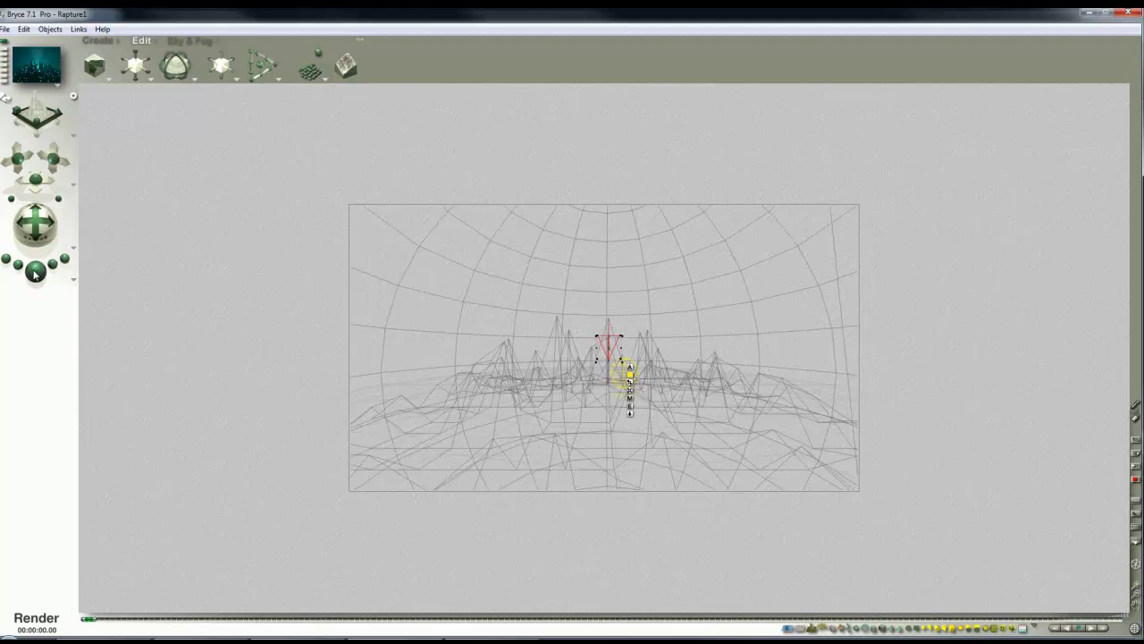
key(Escape)
key(Escape)
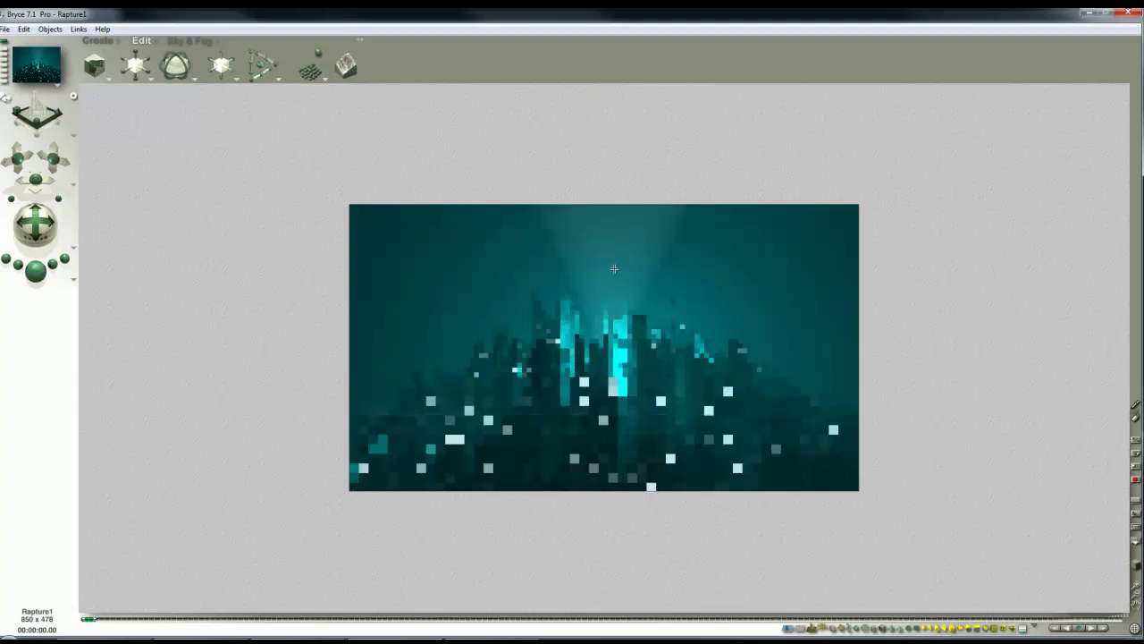
Narrow the upward spotlight into a slim beam and move it to the far side of the city in the side view
key(3)
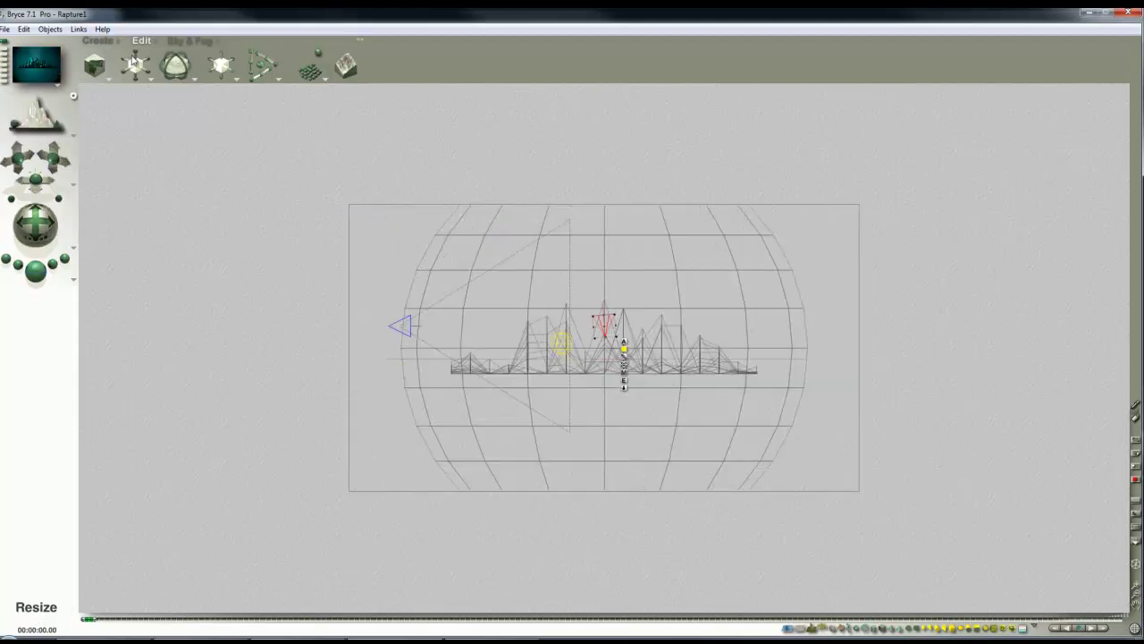
drag(604, 315, 679, 302)
drag(140, 71, 107, 71)
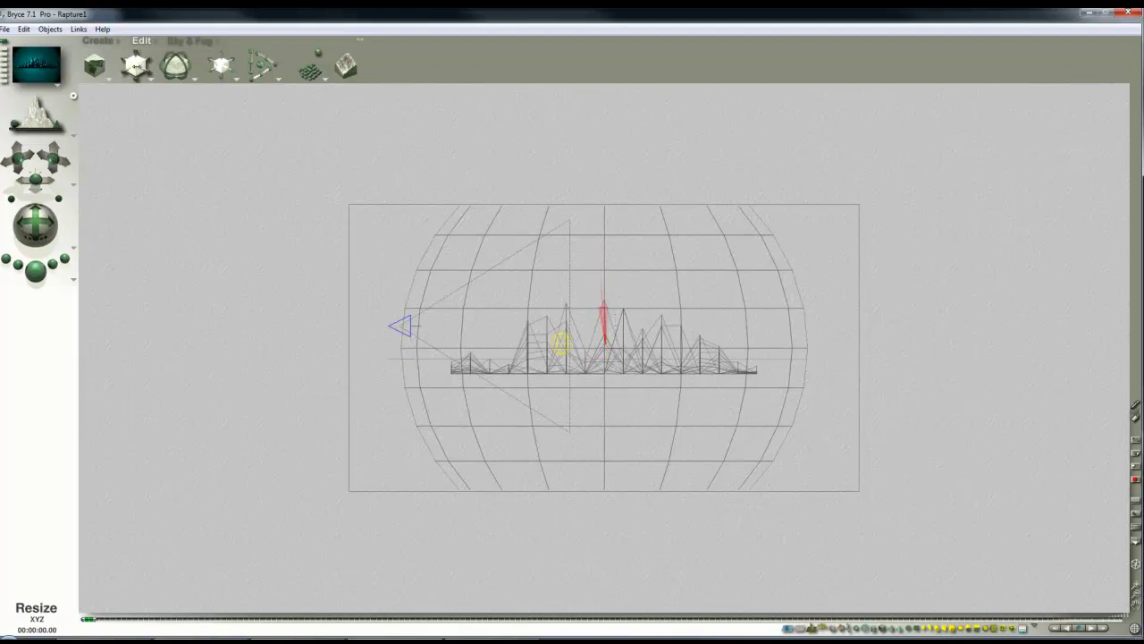
drag(607, 317, 715, 318)
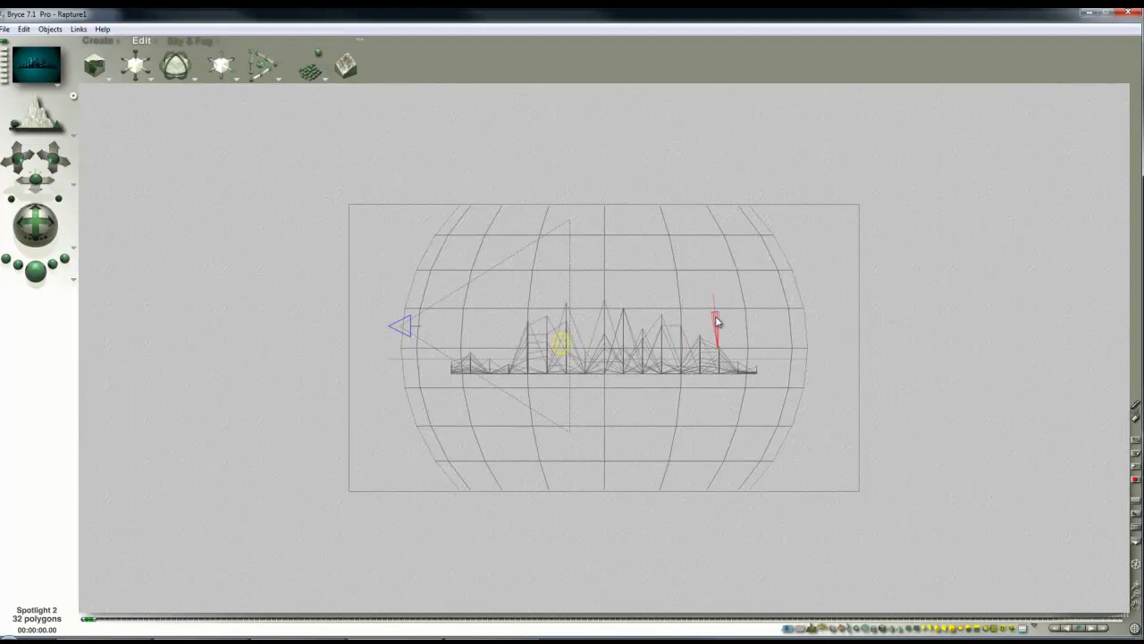
Test-render the scene from the camera, limiting the render to the region around the spotlight's beam above the towers
key(1)
click(41, 277)
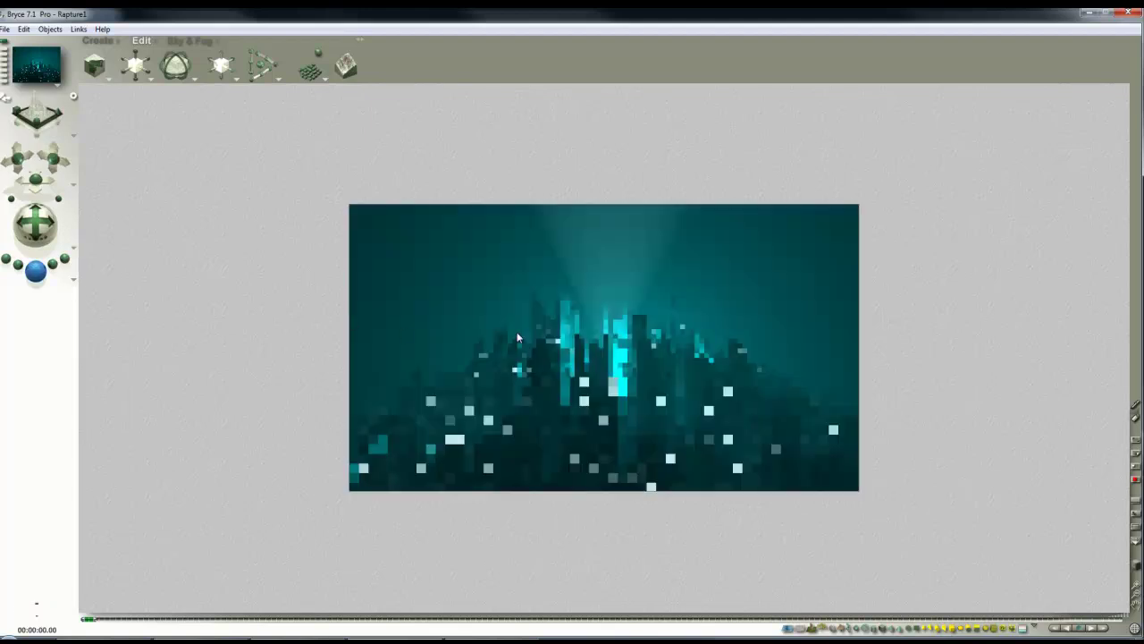
click(552, 211)
drag(661, 329, 526, 202)
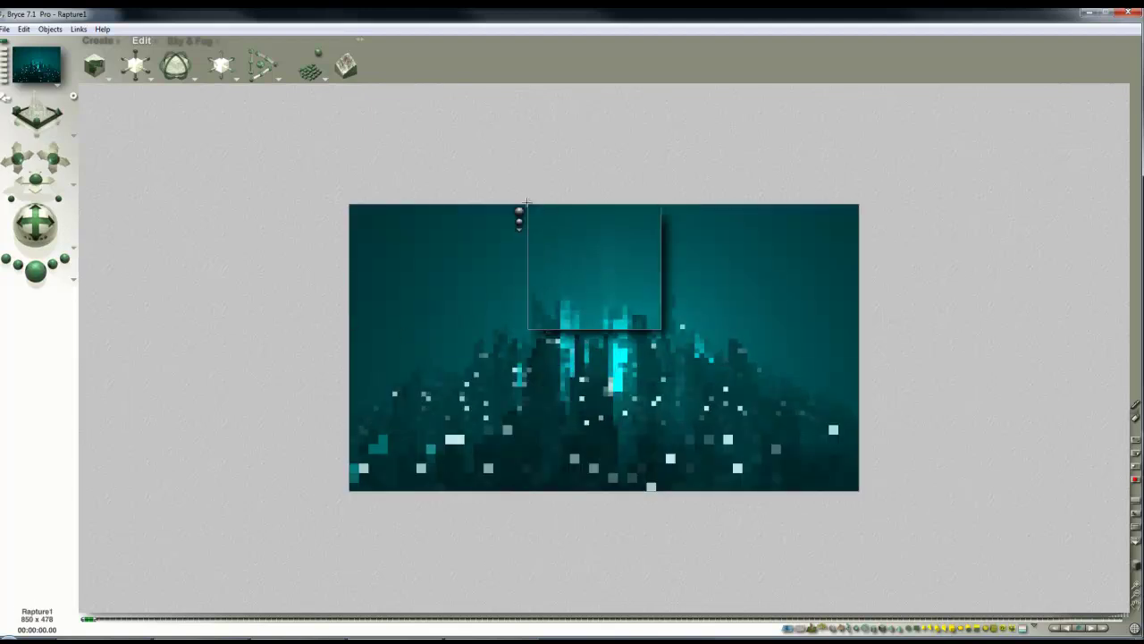
key(Escape)
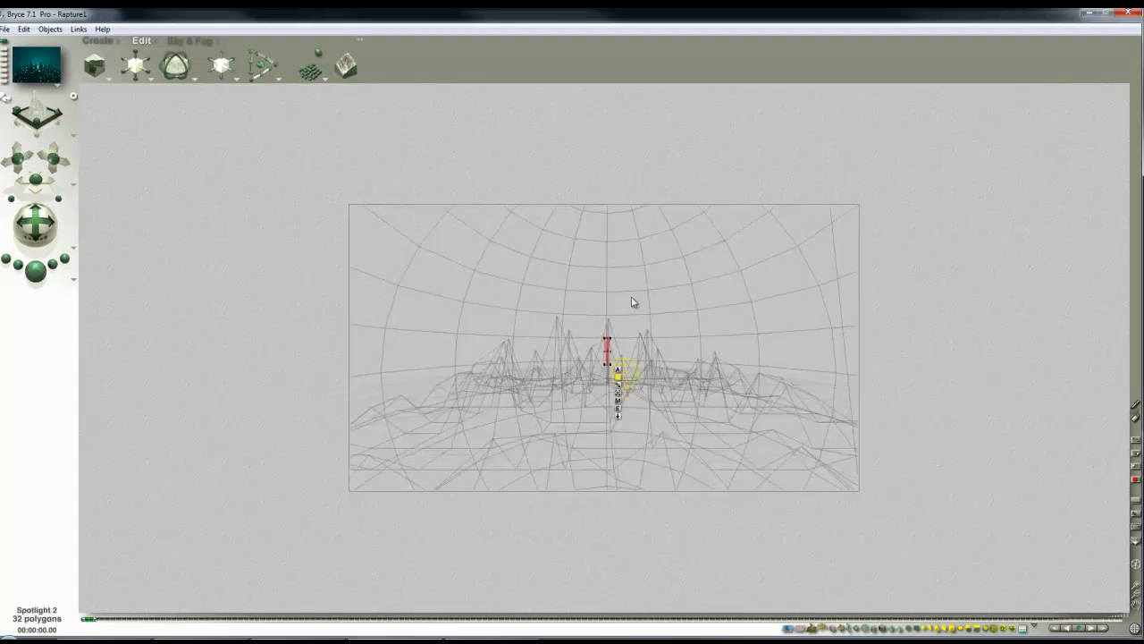
Set the upward spotlight's diffuse and specular intensity both to 100
click(617, 408)
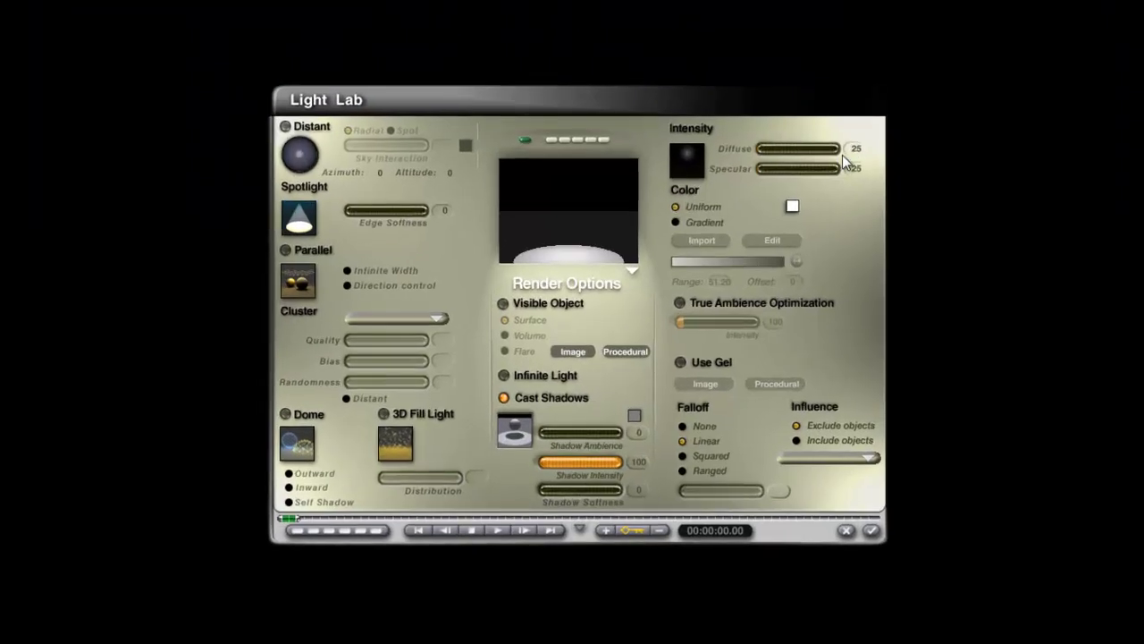
text(100)
click(864, 162)
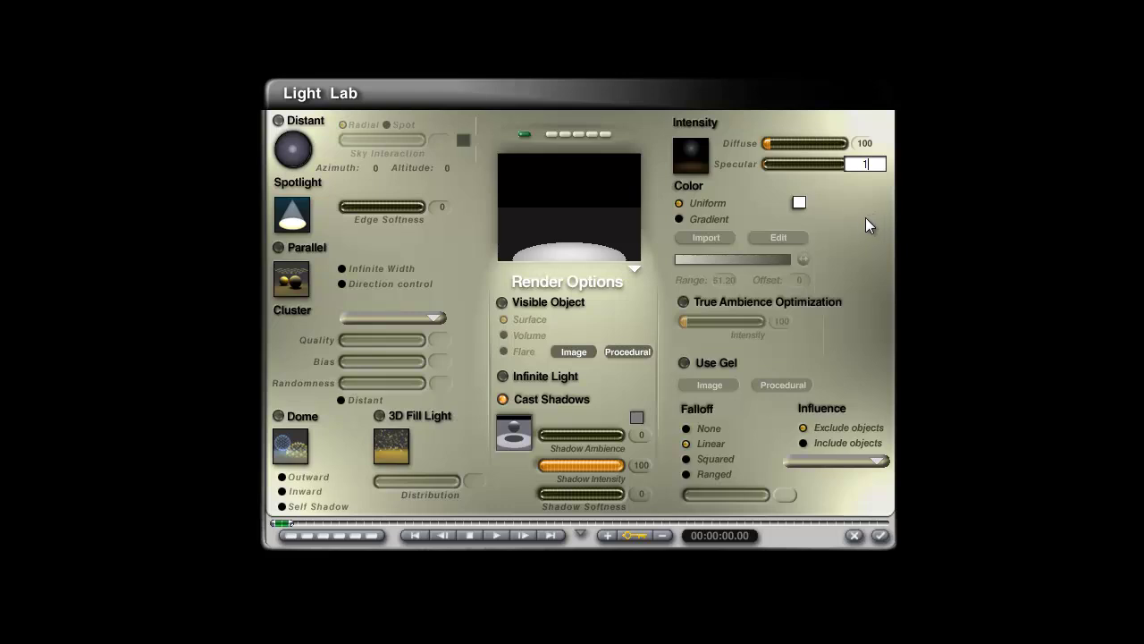
text(100)
click(881, 535)
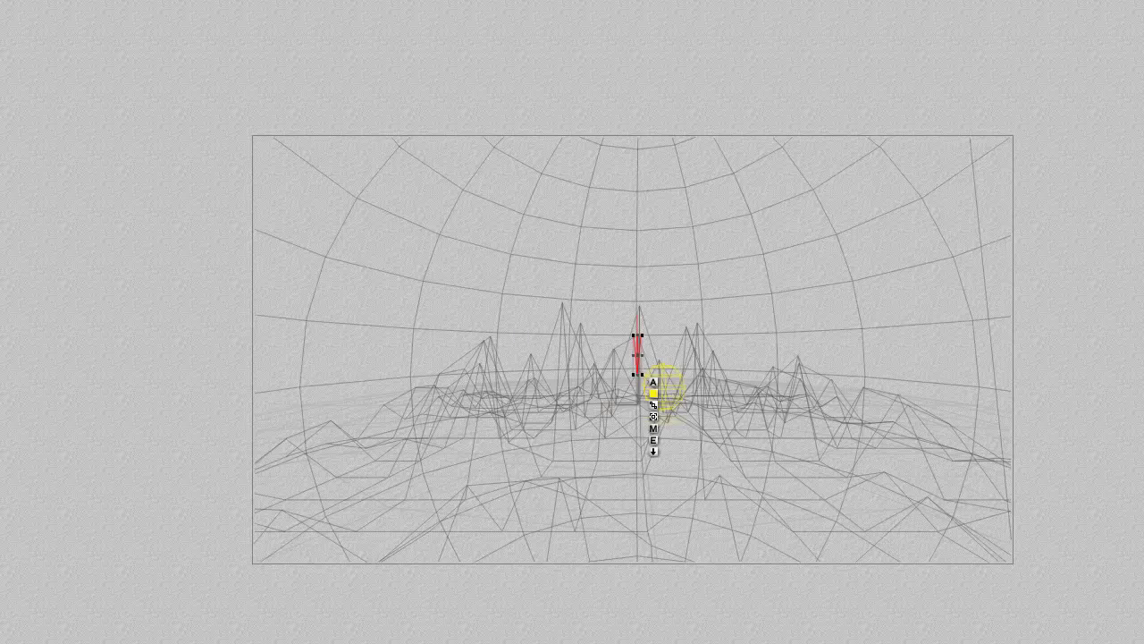
Test-render only the area around the spotlight's beam above the central towers
key(ctrl+r)
drag(686, 341, 573, 148)
click(561, 173)
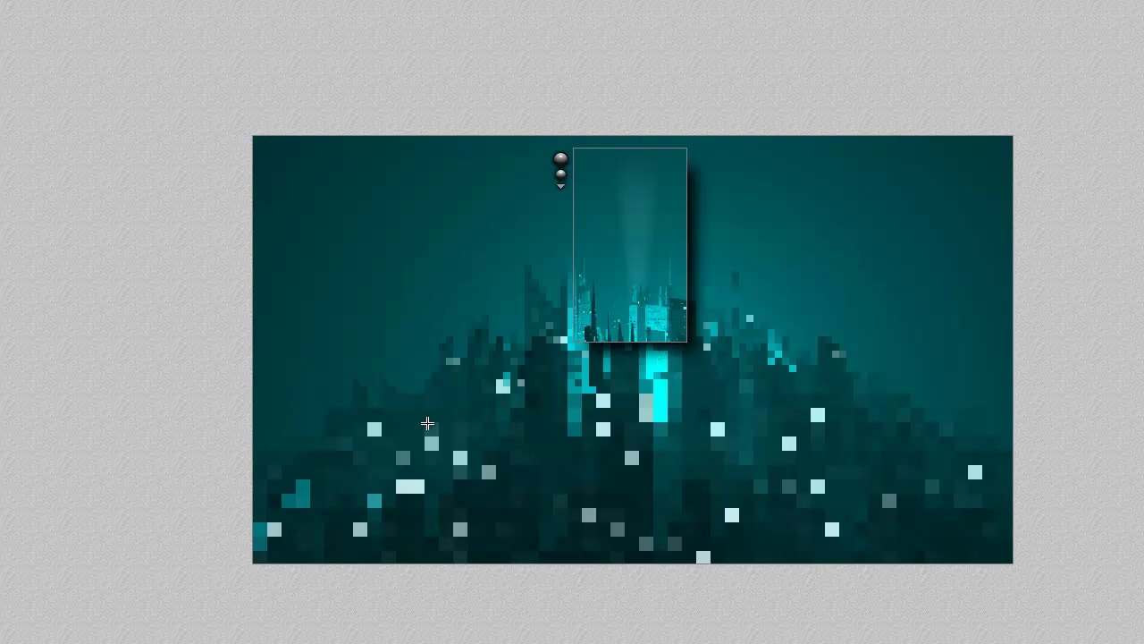
key(Escape)
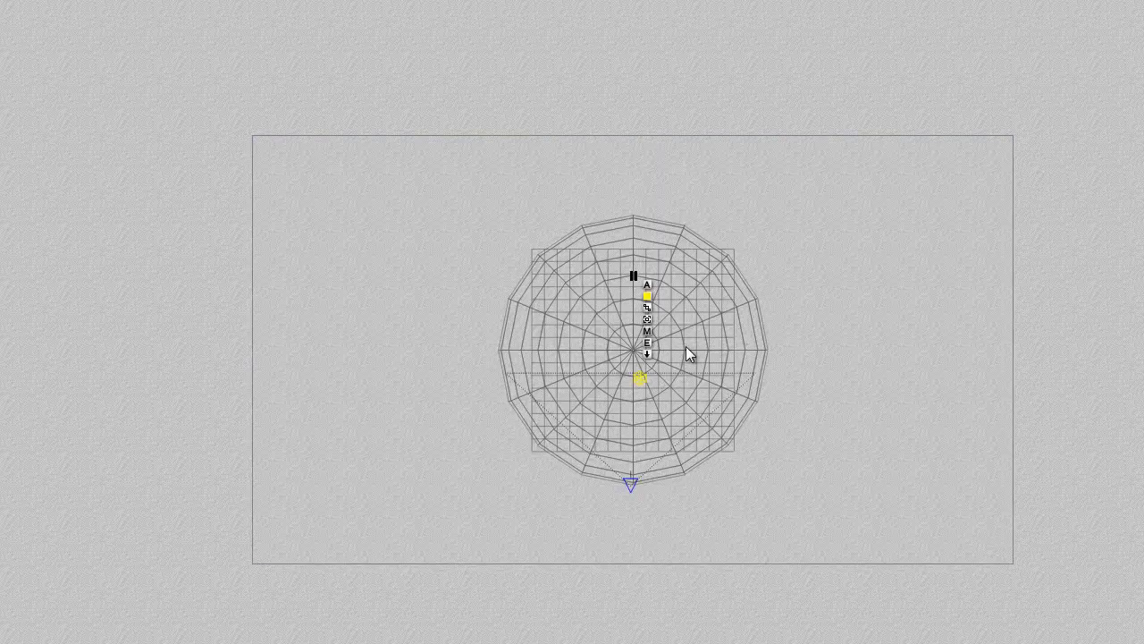
Duplicate the spotlight, place the copy left of the first beam leaning outward, and test-render the scene from the camera
key(plus)
key(plus)
key(plus)
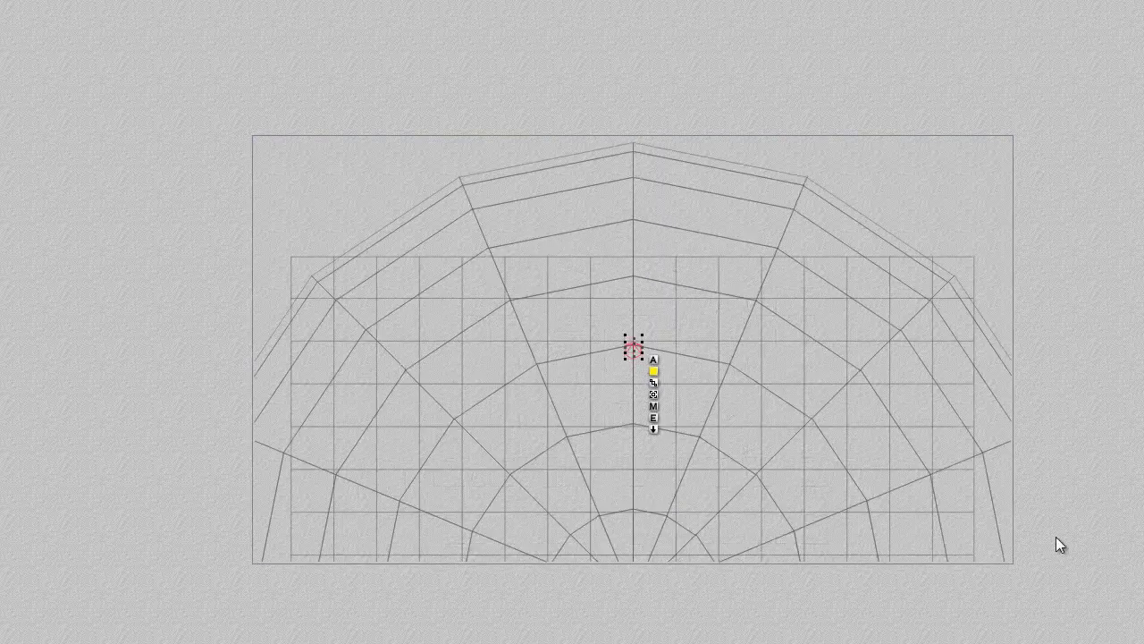
key(ctrl+d)
drag(633, 349, 588, 335)
key(1)
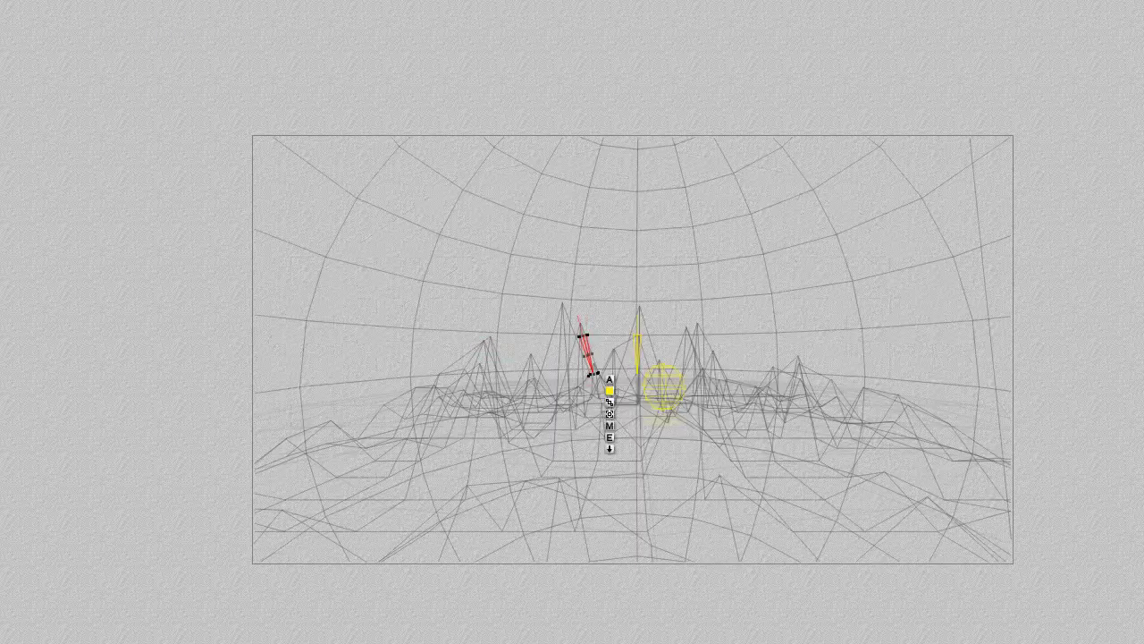
key(ctrl+r)
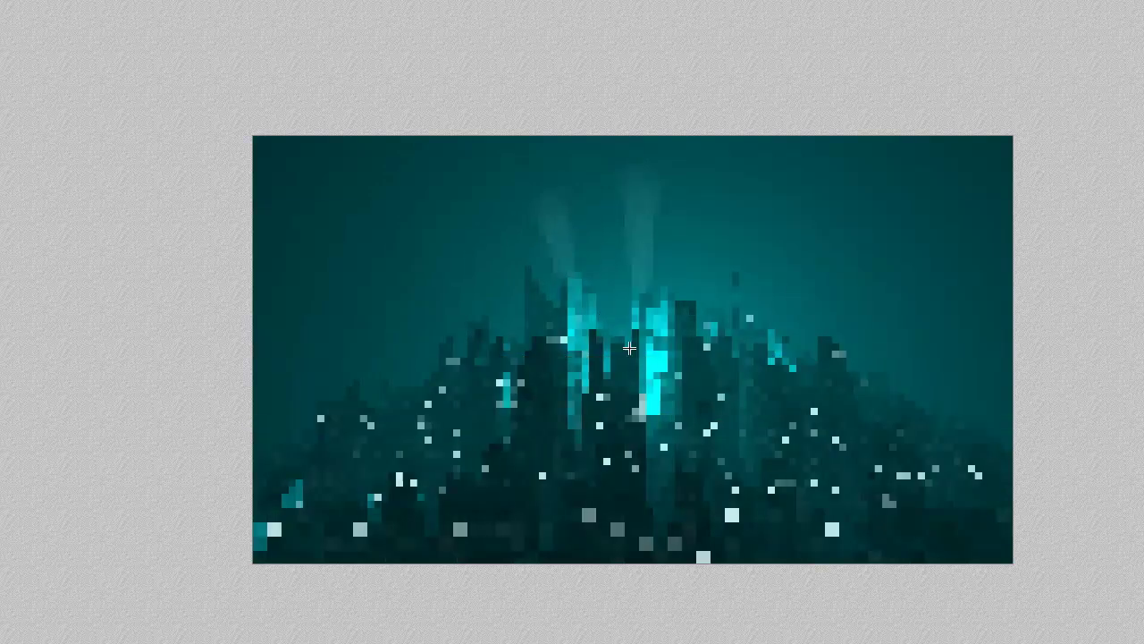
Add two spotlight copies side by side on the right half of the city in the top view, angled outward
key(2)
drag(524, 349, 781, 354)
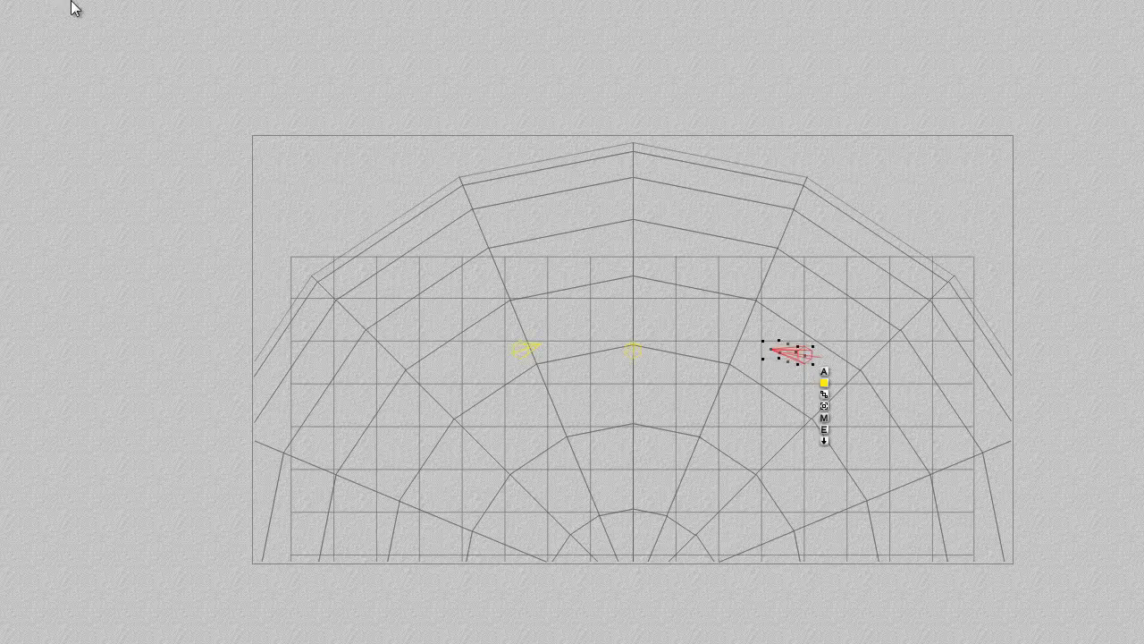
drag(792, 354, 759, 355)
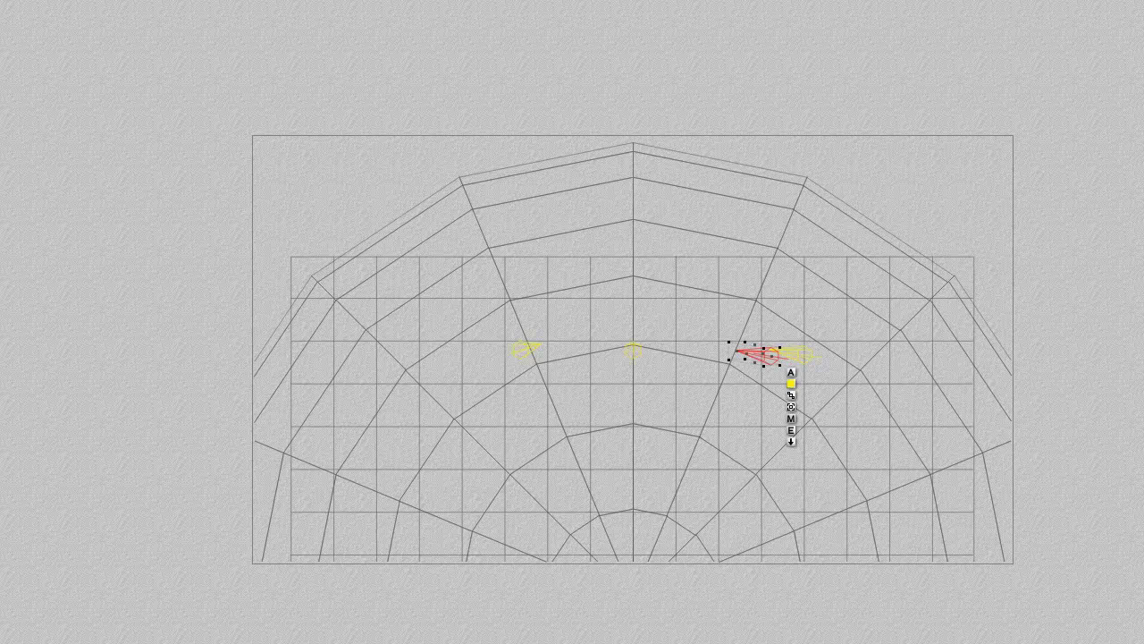
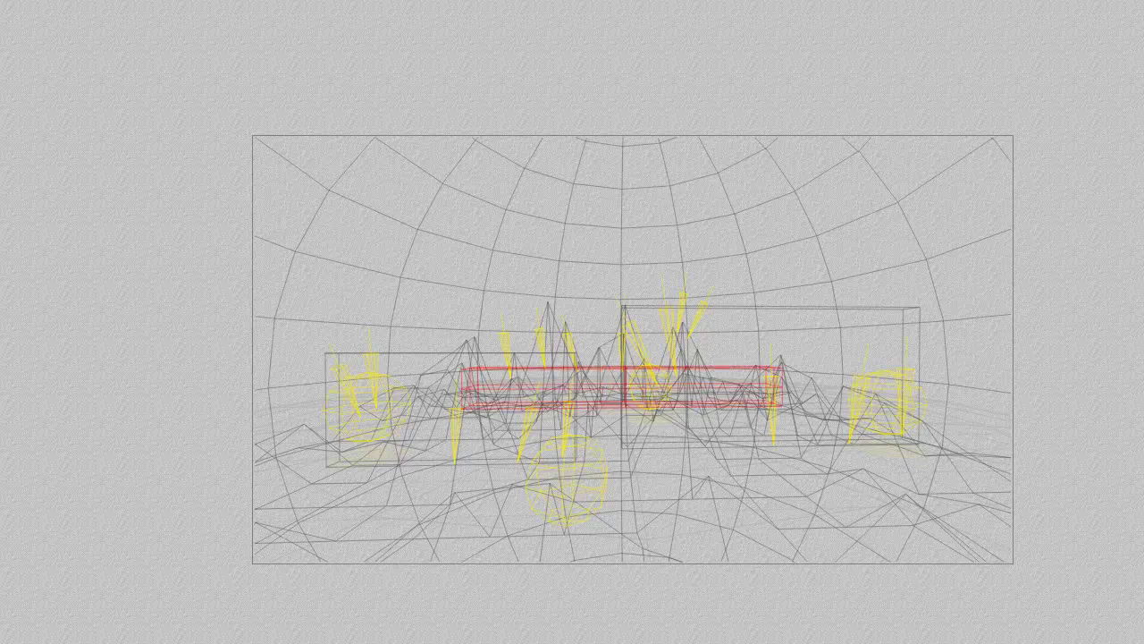
Move the long thin box to the front of the city near the camera and test-render the region around it
key(2)
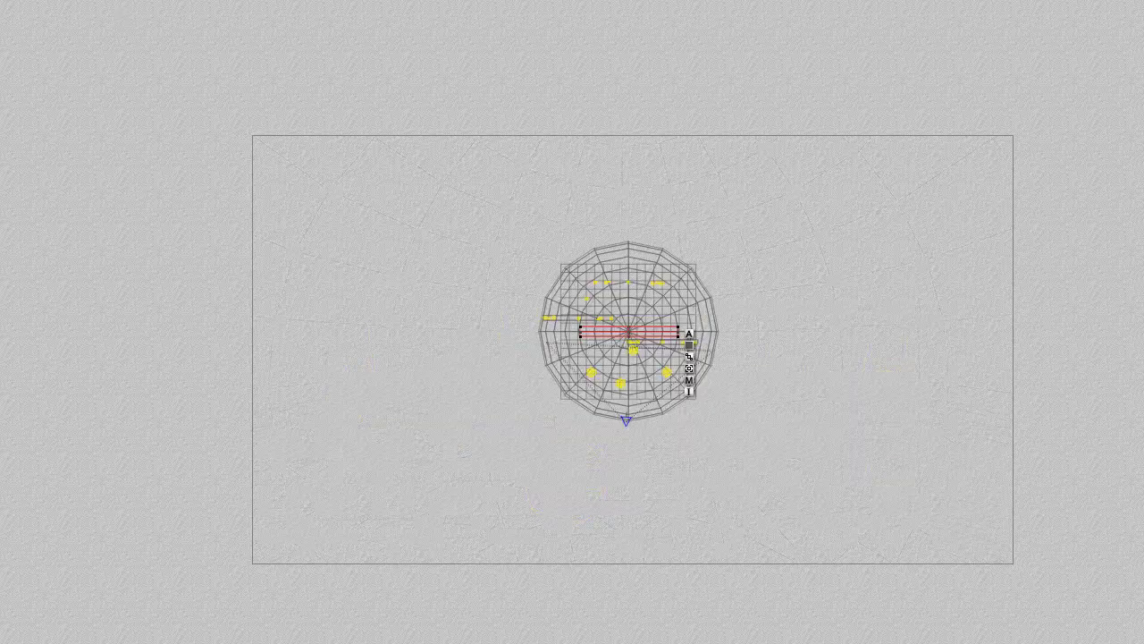
drag(629, 332, 629, 385)
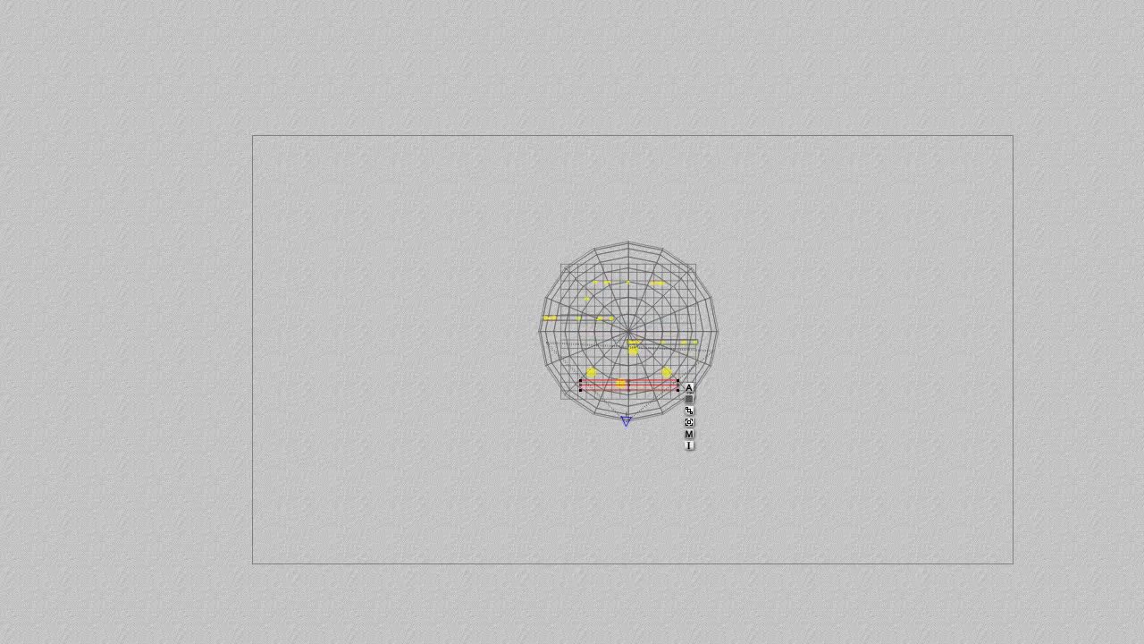
key(1)
drag(633, 444, 633, 507)
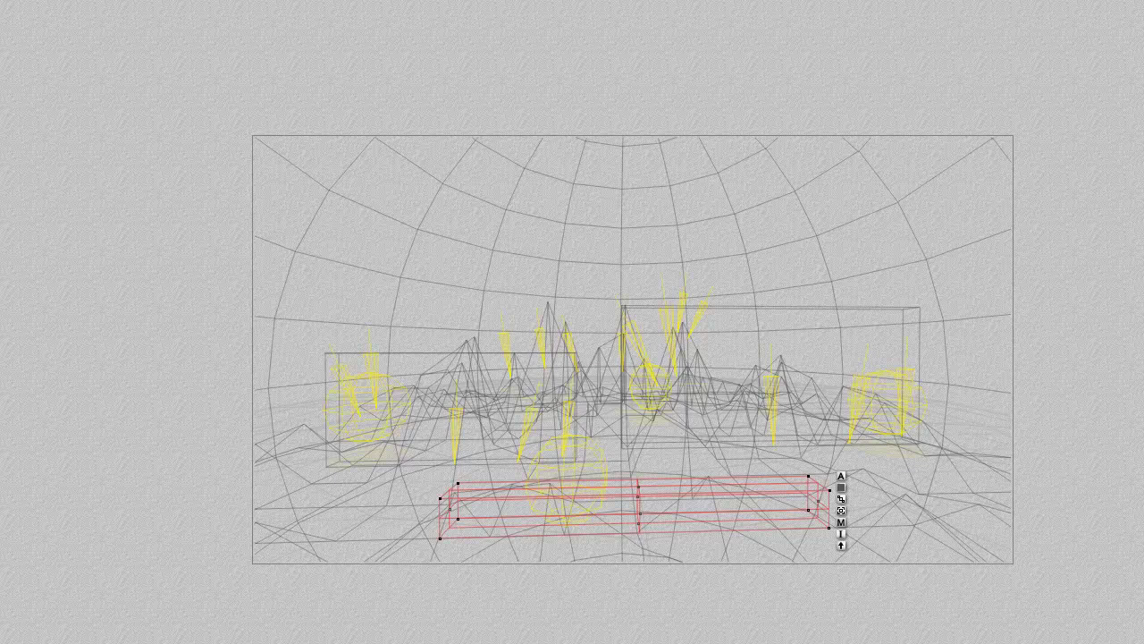
key(ctrl+r)
drag(851, 563, 498, 429)
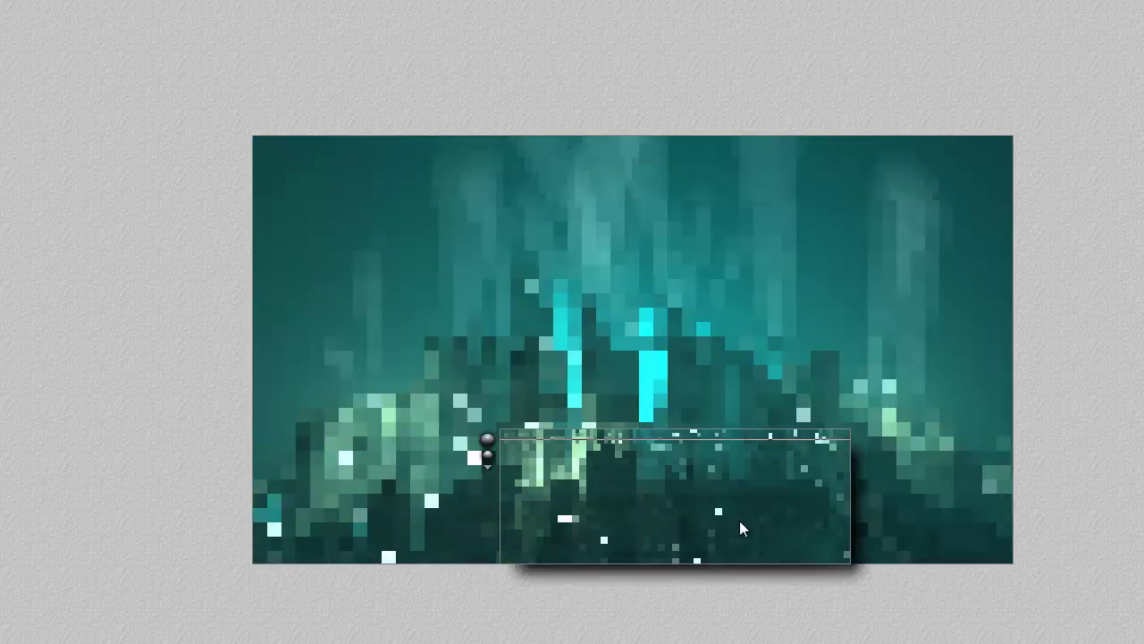
key(Escape)
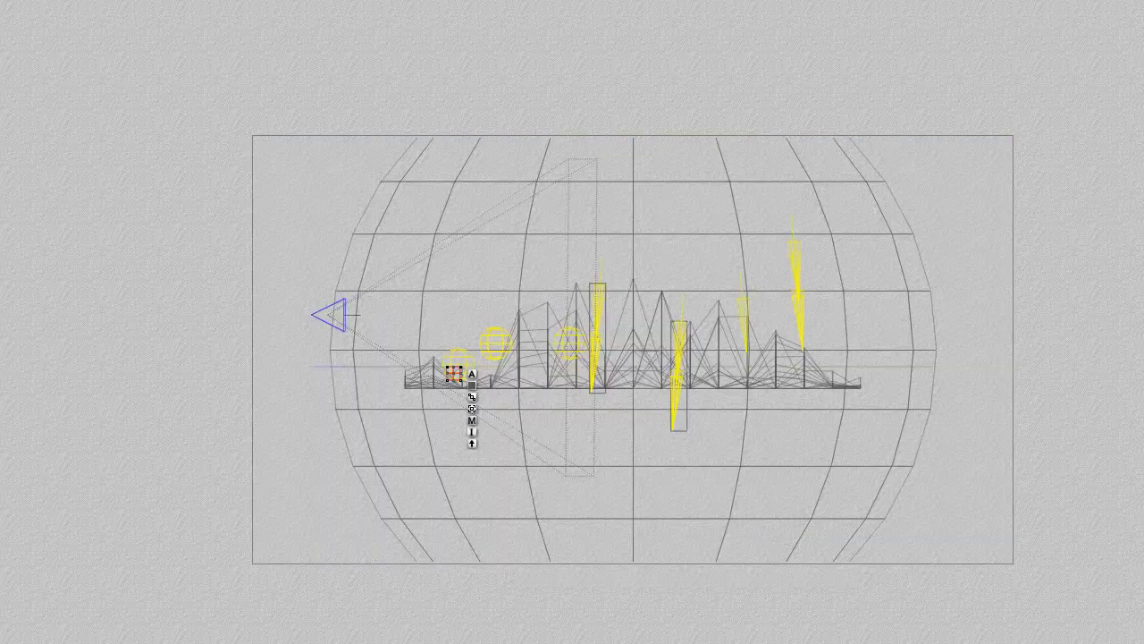
Move the box closer to the camera, raise it above the terrain in the side view and shorten it
key(ctrl+r)
drag(460, 380, 420, 374)
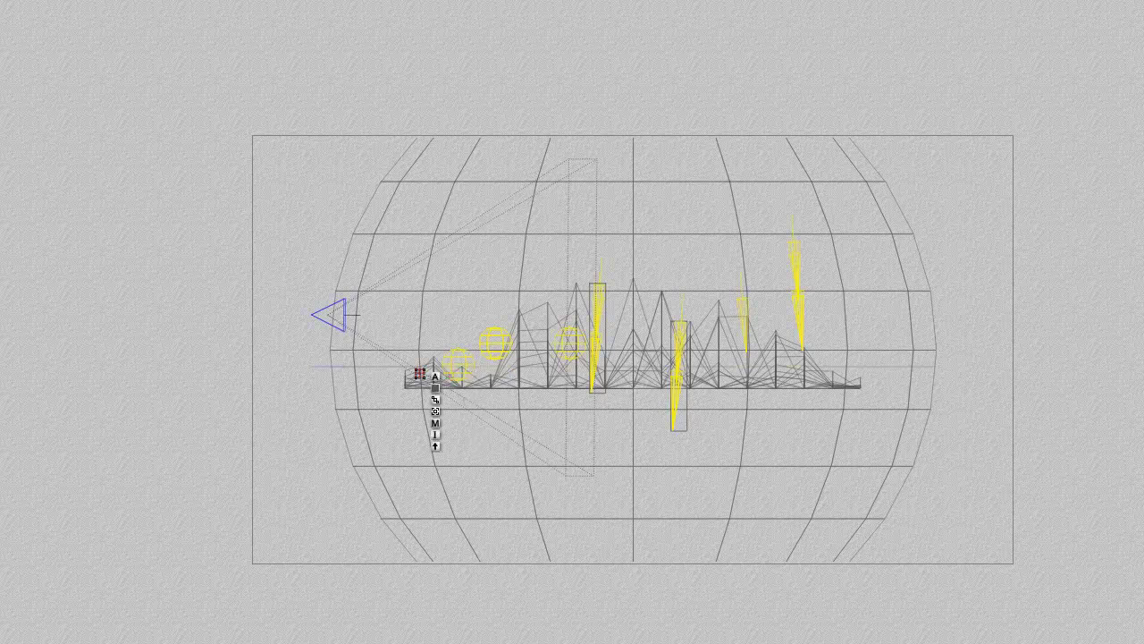
key(shift+F10)
key(Escape)
drag(419, 374, 419, 338)
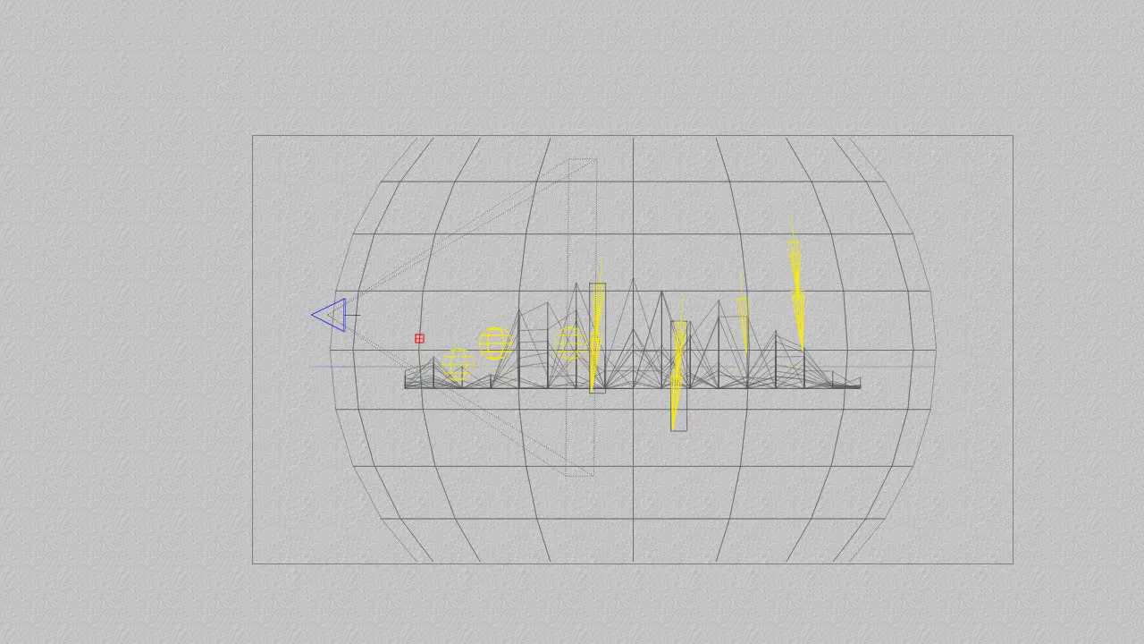
key(2)
key(1)
key(2)
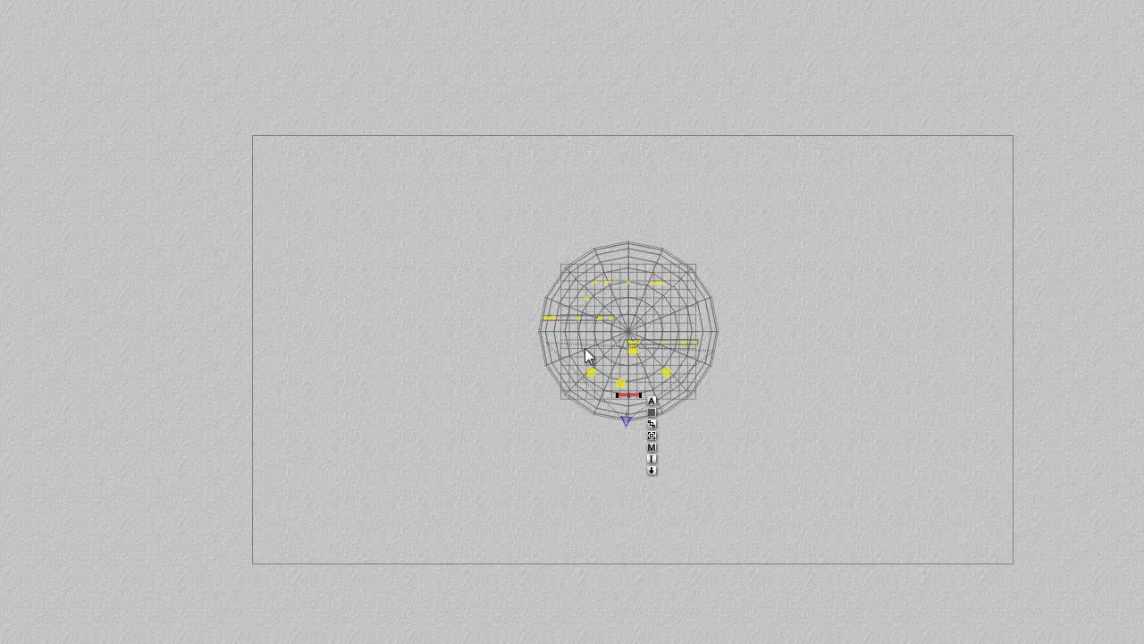
Add a larger cube at the short bar and move it to the bar's right end in the top view
mouse_move(640, 394)
mouse_down()
mouse_move(659, 391)
mouse_move(635, 391)
mouse_up()
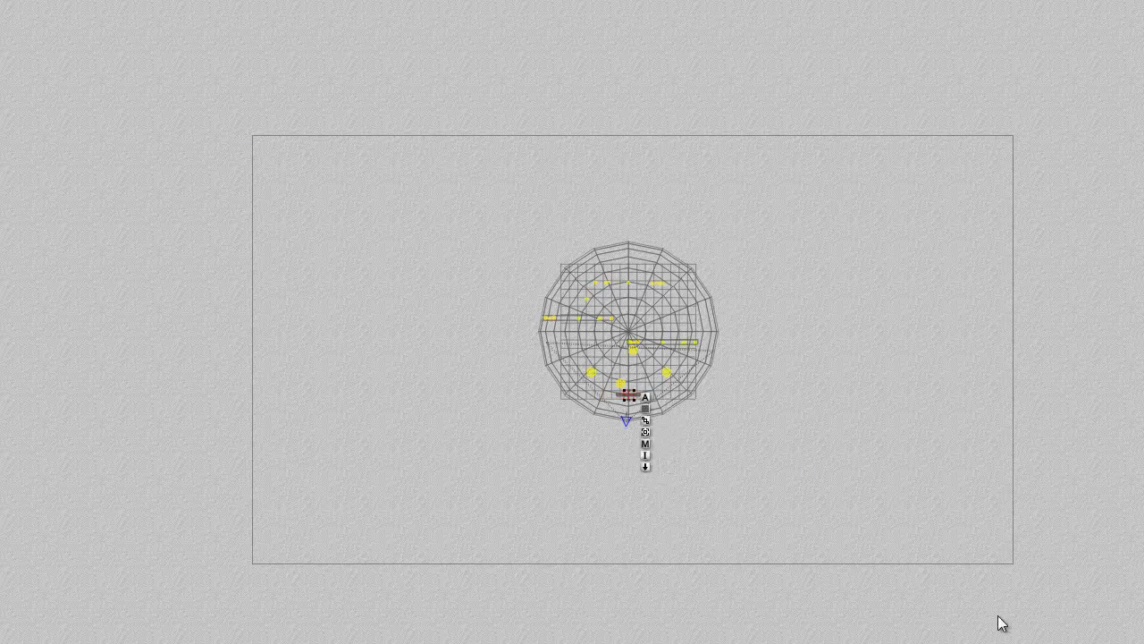
key(plus)
key(plus)
key(plus)
key(plus)
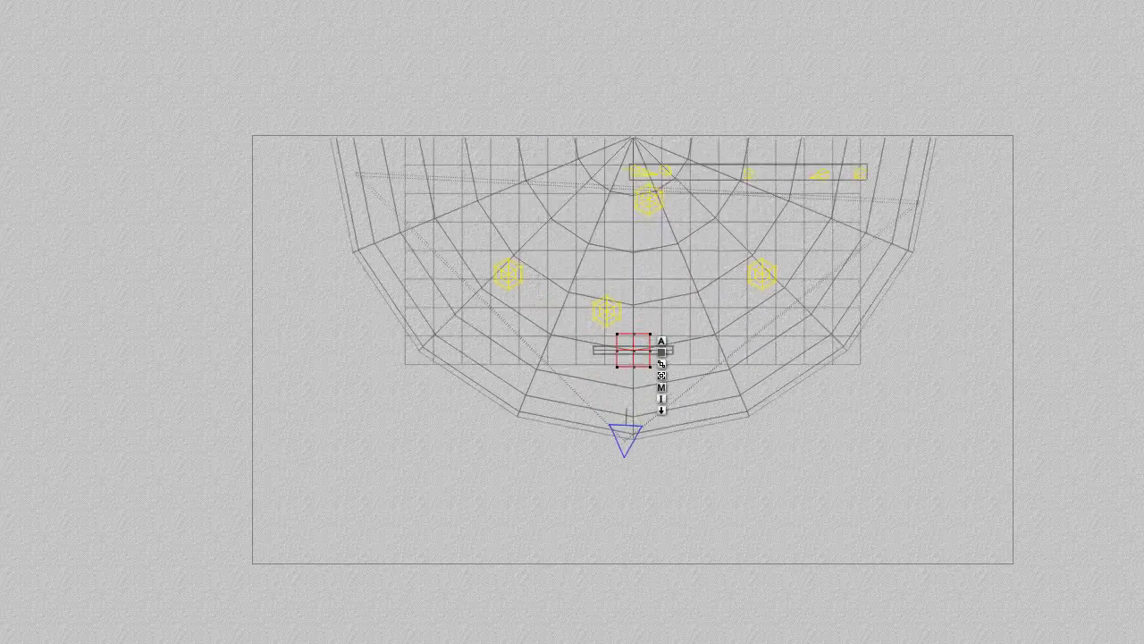
drag(643, 370, 705, 364)
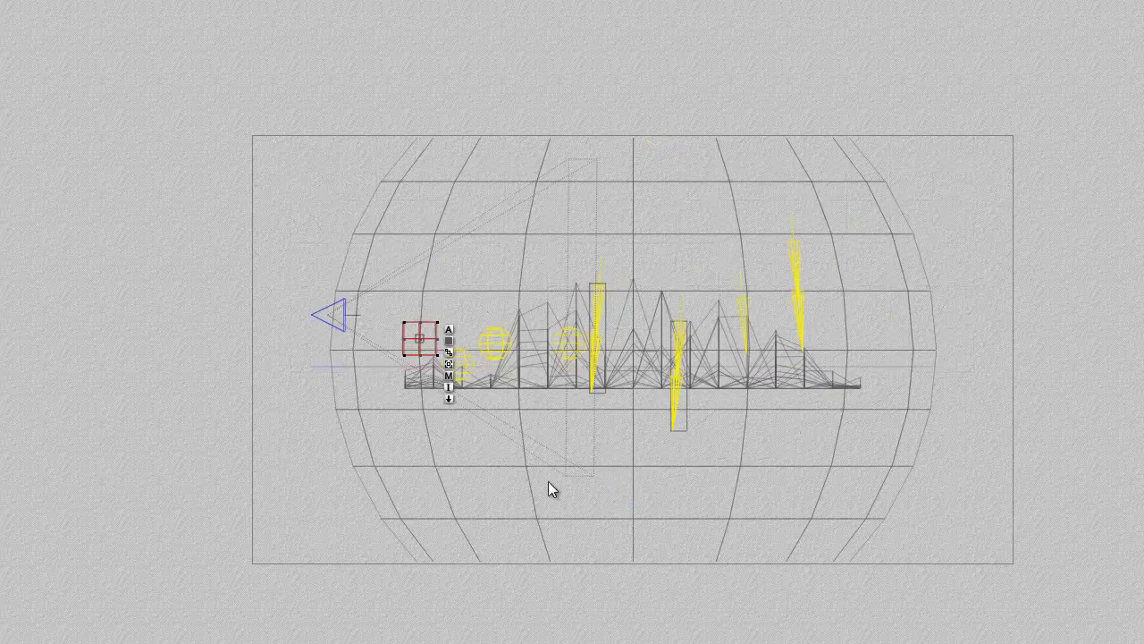
Select the crossbar, Cube 2, in the side view and reposition it relative to the end block
ctrl+click(420, 350)
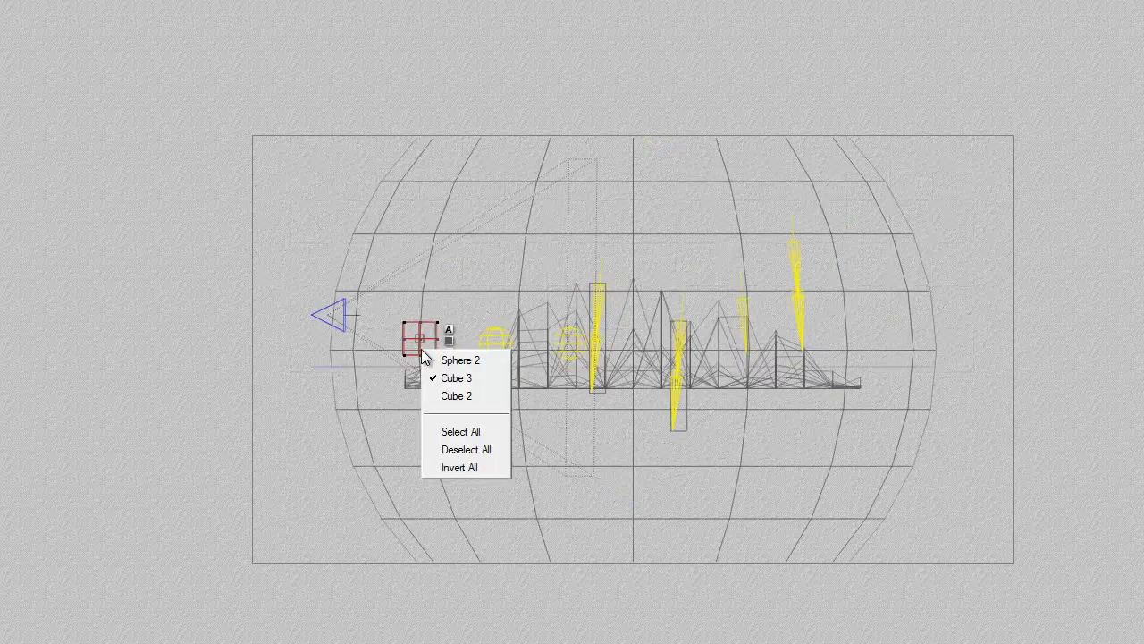
click(456, 396)
drag(419, 355, 470, 366)
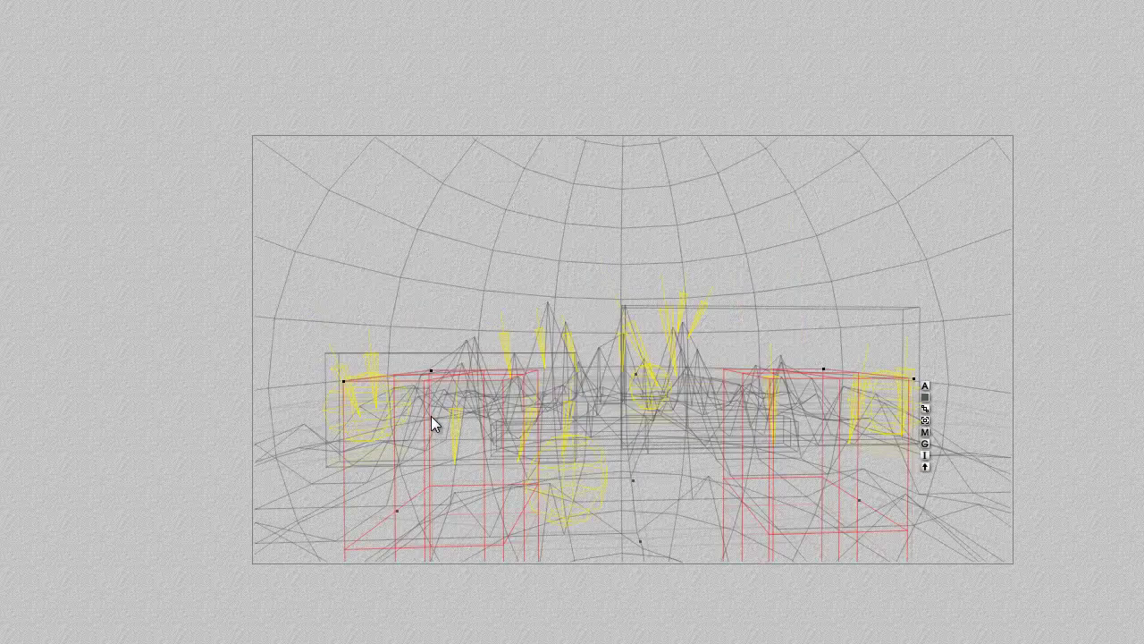
Select the two tall end blocks together, lower their tops in the camera view and test-render the scene
ctrl+click(394, 399)
click(463, 401)
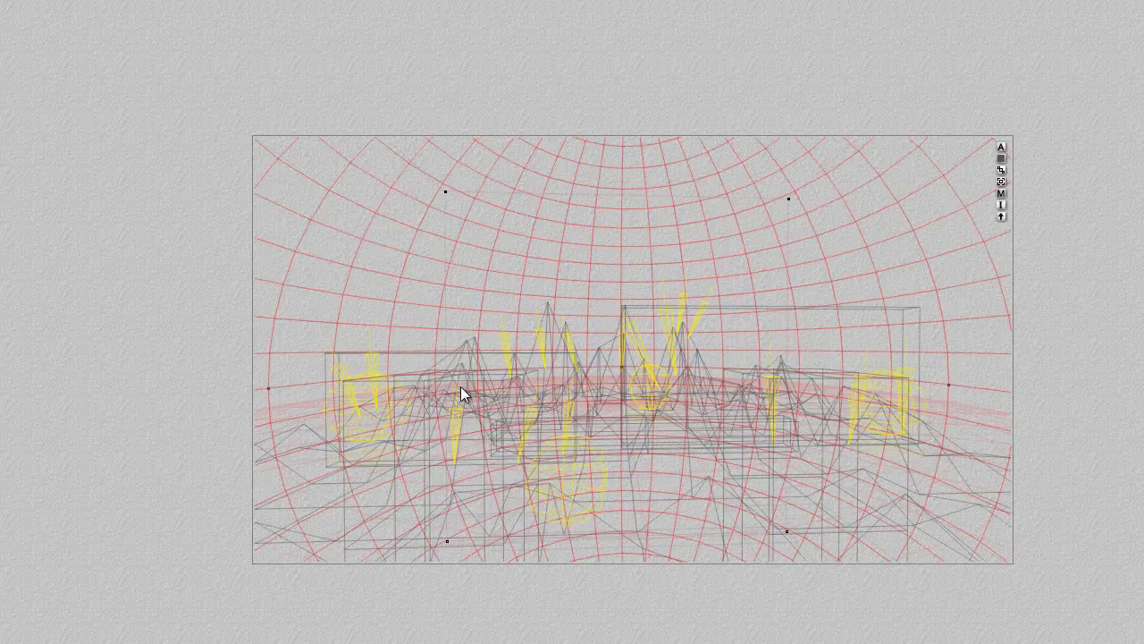
ctrl+click(461, 393)
click(483, 414)
ctrl+click(906, 417)
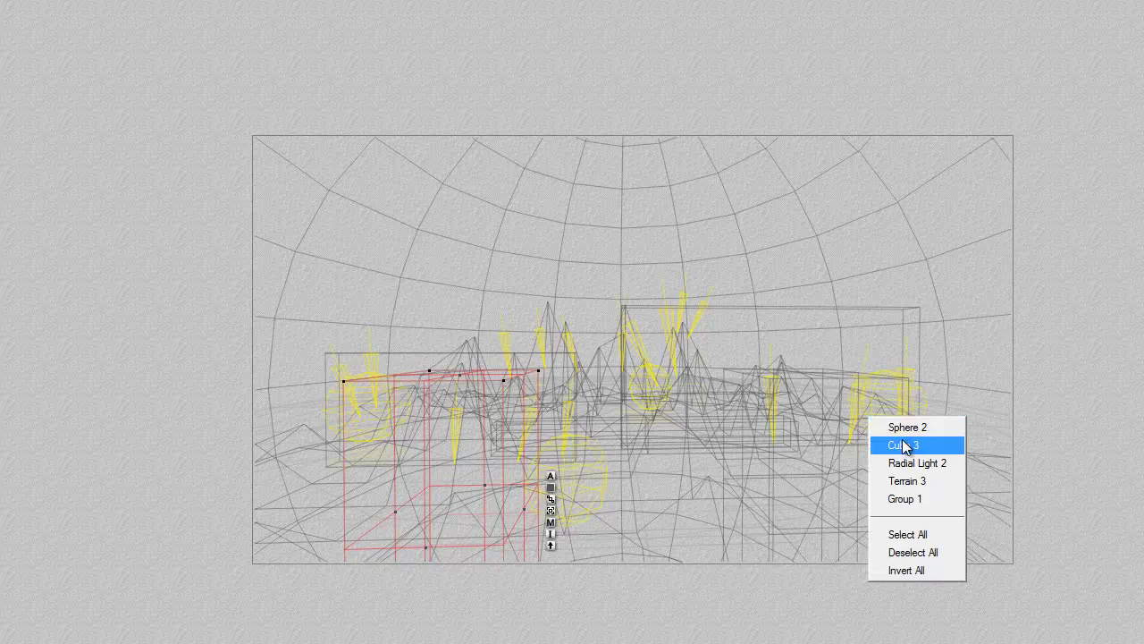
click(904, 444)
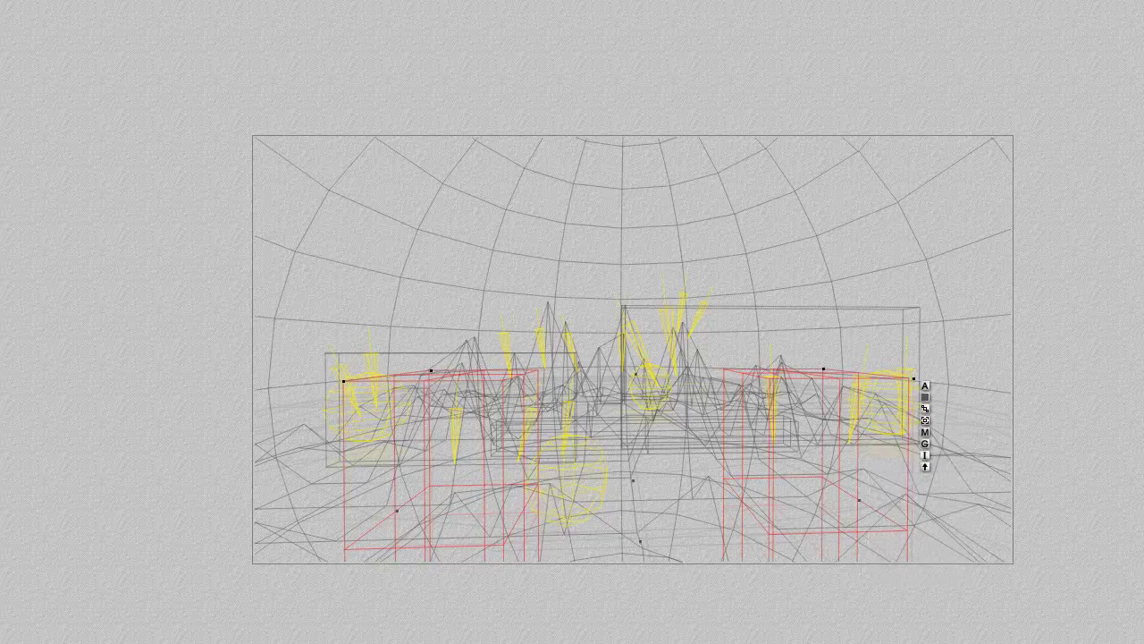
drag(913, 378, 878, 418)
key(ctrl+r)
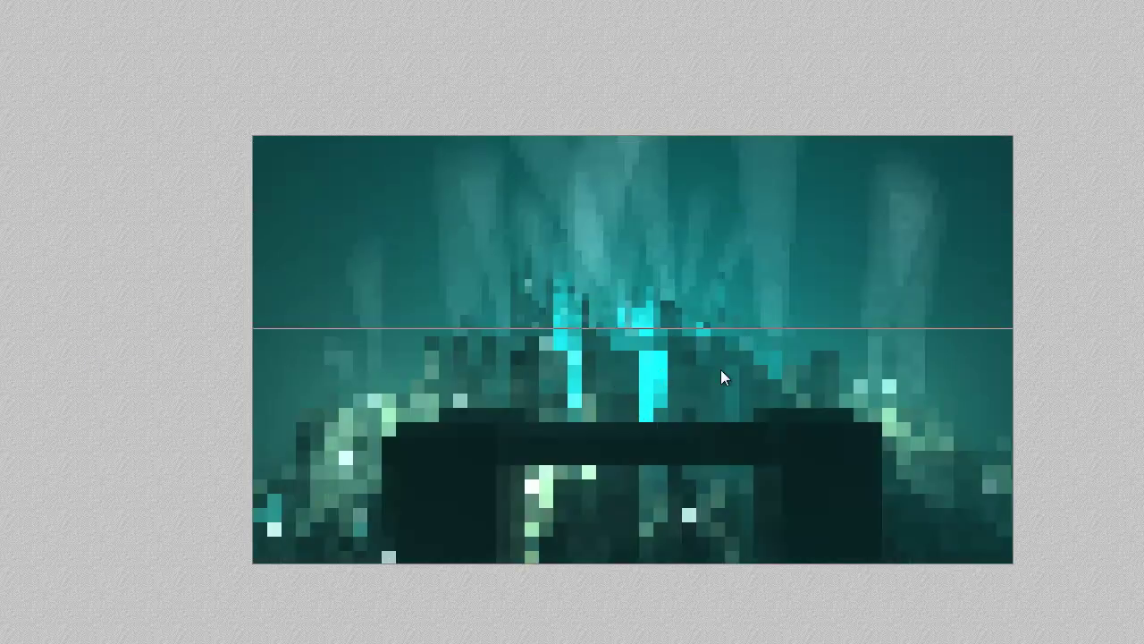
Group the crossbar with both end blocks and scale the group down in the top view
key(Escape)
key(2)
right_click(663, 359)
click(701, 385)
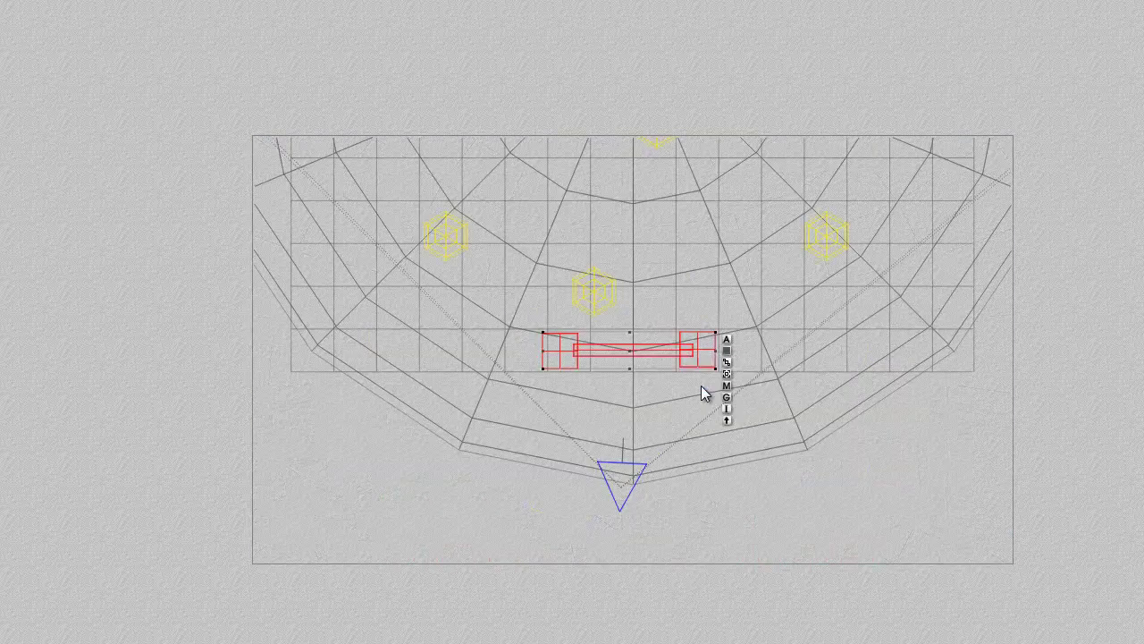
click(726, 397)
drag(716, 368, 671, 358)
Lower the grouped building and shift it away from the camera in the side view, and test-render the region around it
key(3)
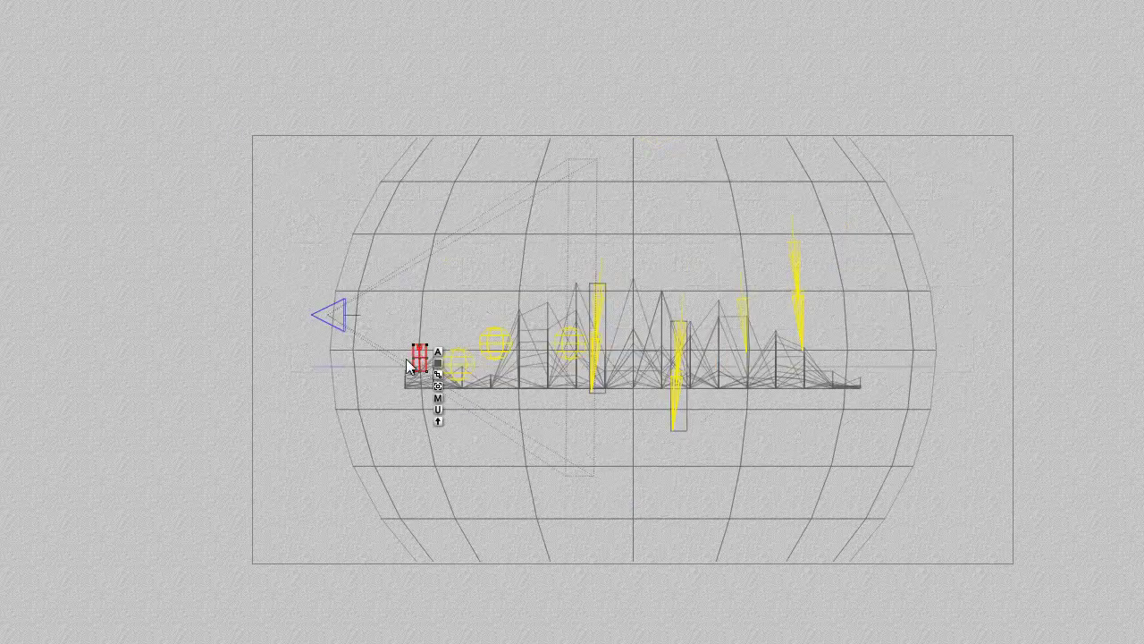
drag(418, 362, 435, 373)
key(1)
key(Escape)
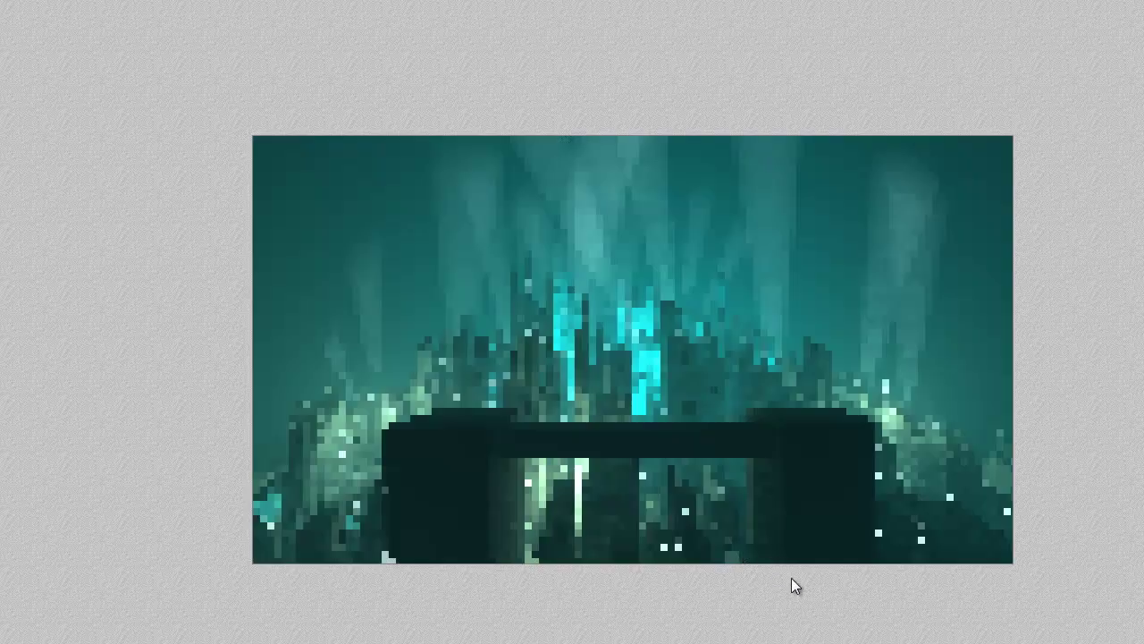
drag(791, 578, 464, 383)
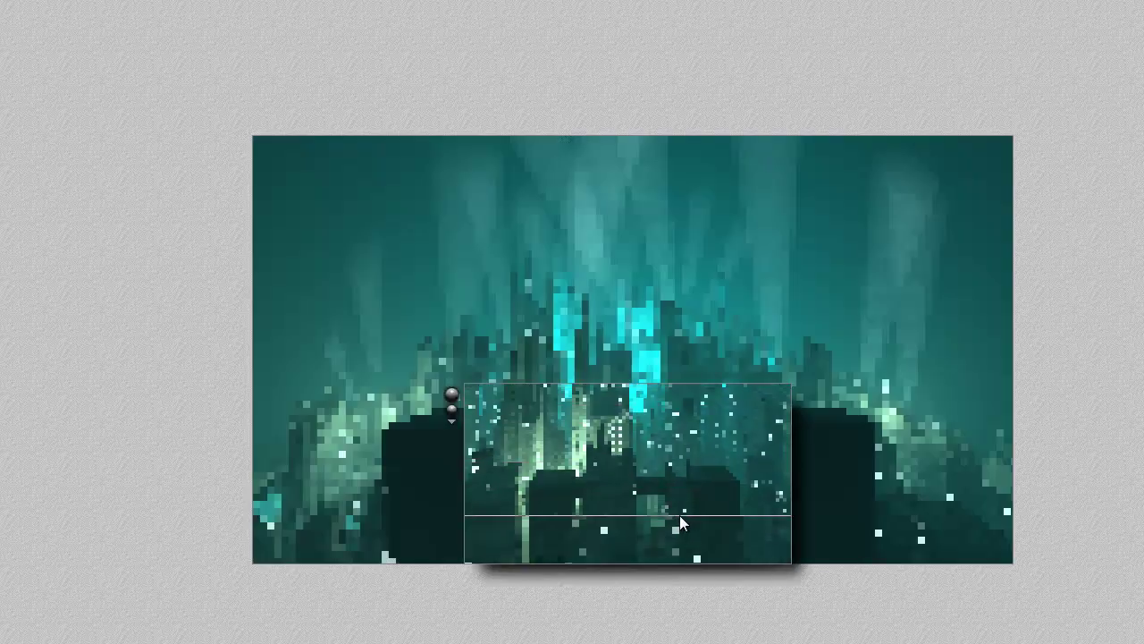
Duplicate the grouped building, place the copy rotated to the left of the original and lower it onto the terrain
key(2)
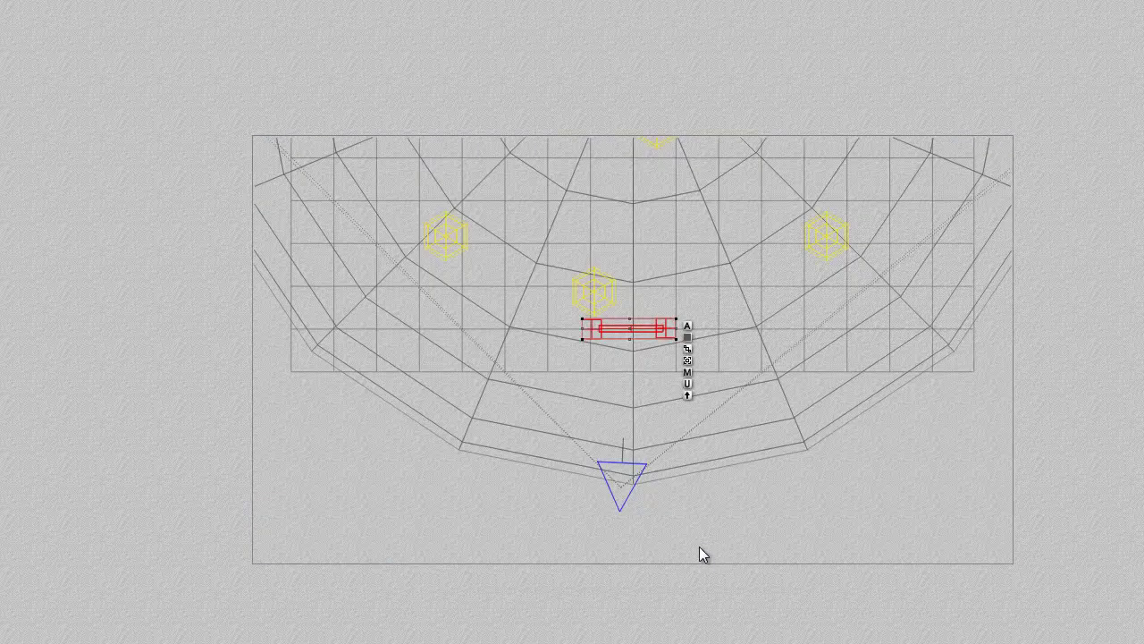
drag(666, 331, 523, 323)
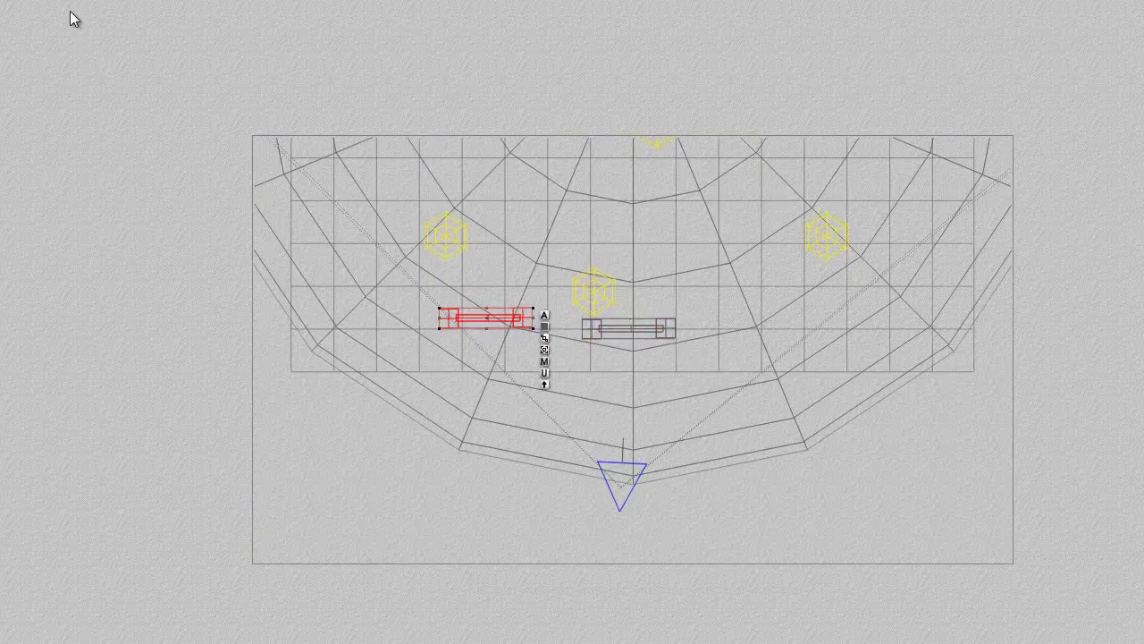
drag(54, 100, 79, 99)
key(3)
drag(452, 370, 460, 374)
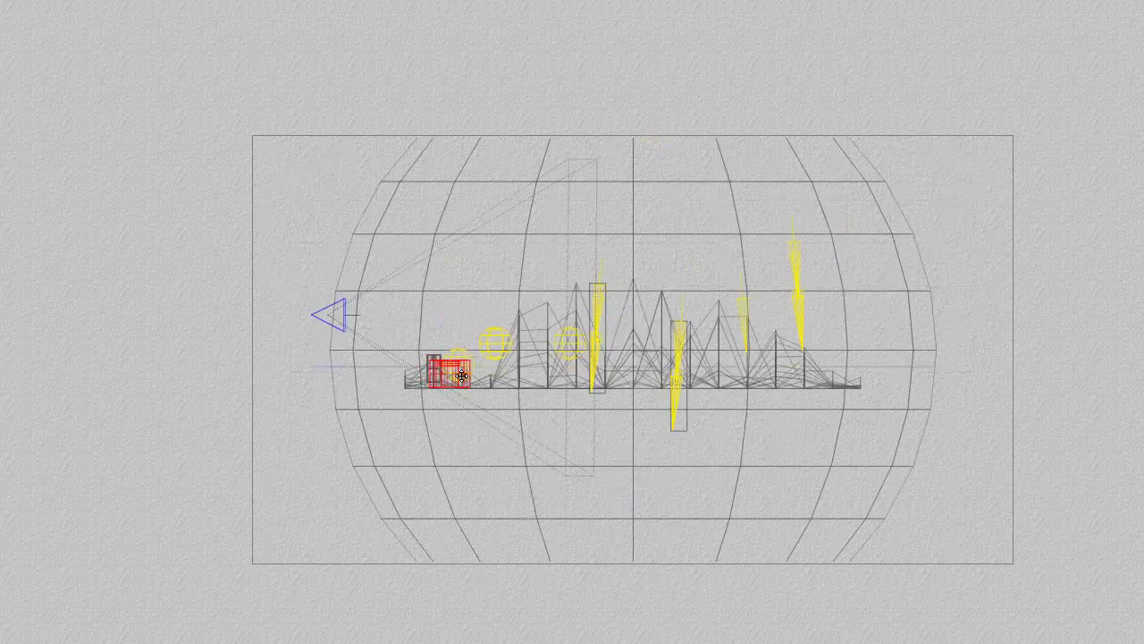
Place another copy of the grouped building to the right of the original, lower it onto the terrain and test-render the scene
key(1)
drag(433, 505, 901, 486)
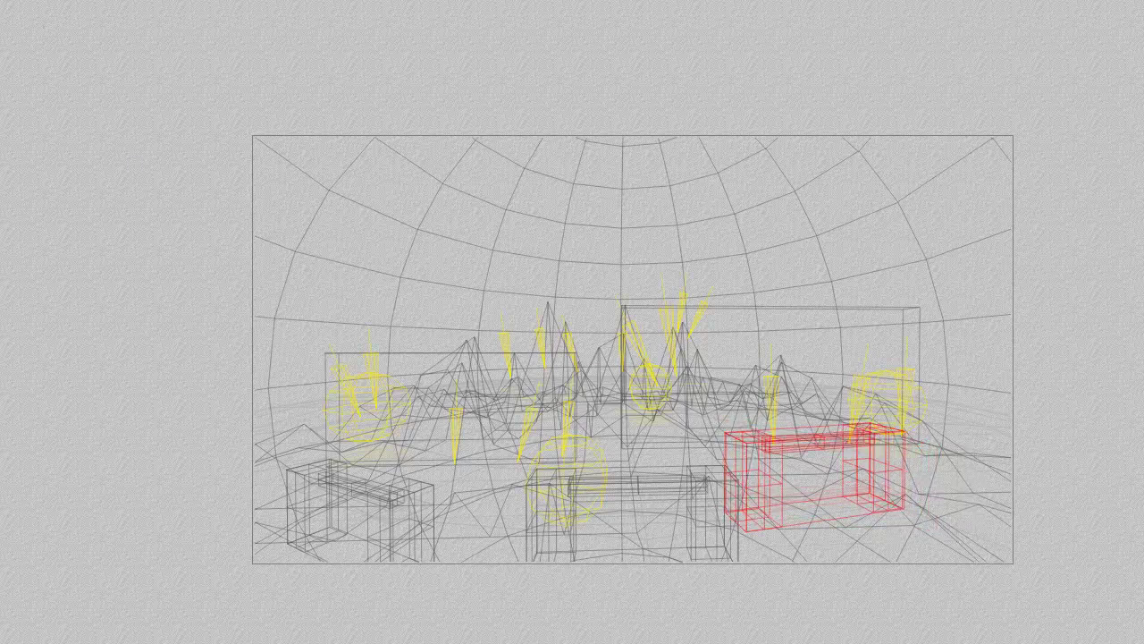
key(2)
drag(691, 326, 693, 325)
key(1)
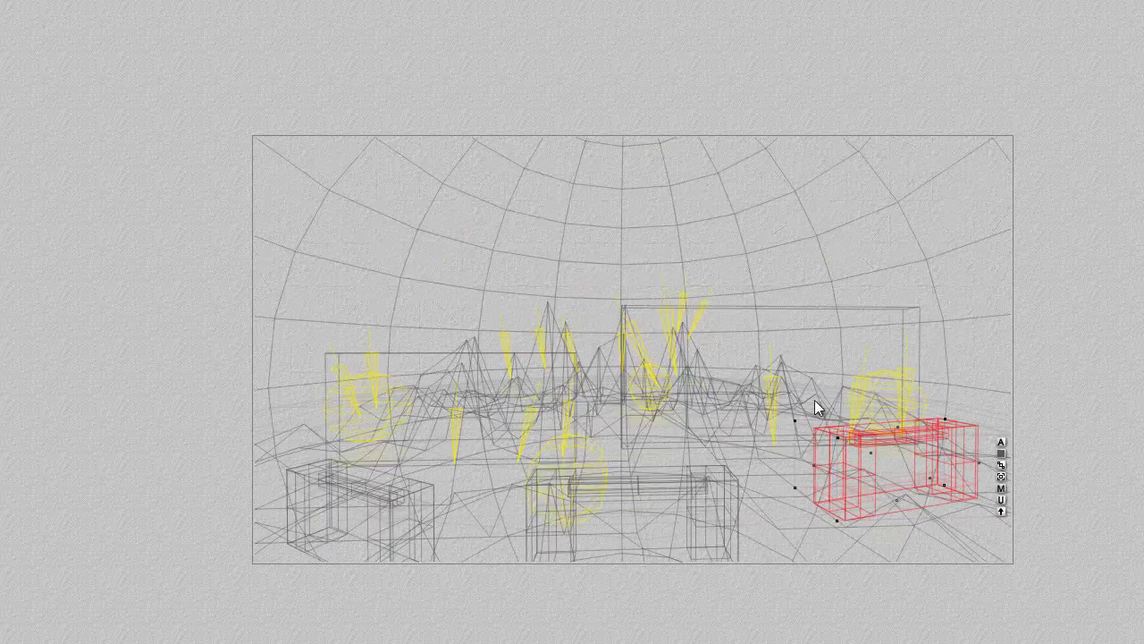
drag(866, 484, 854, 511)
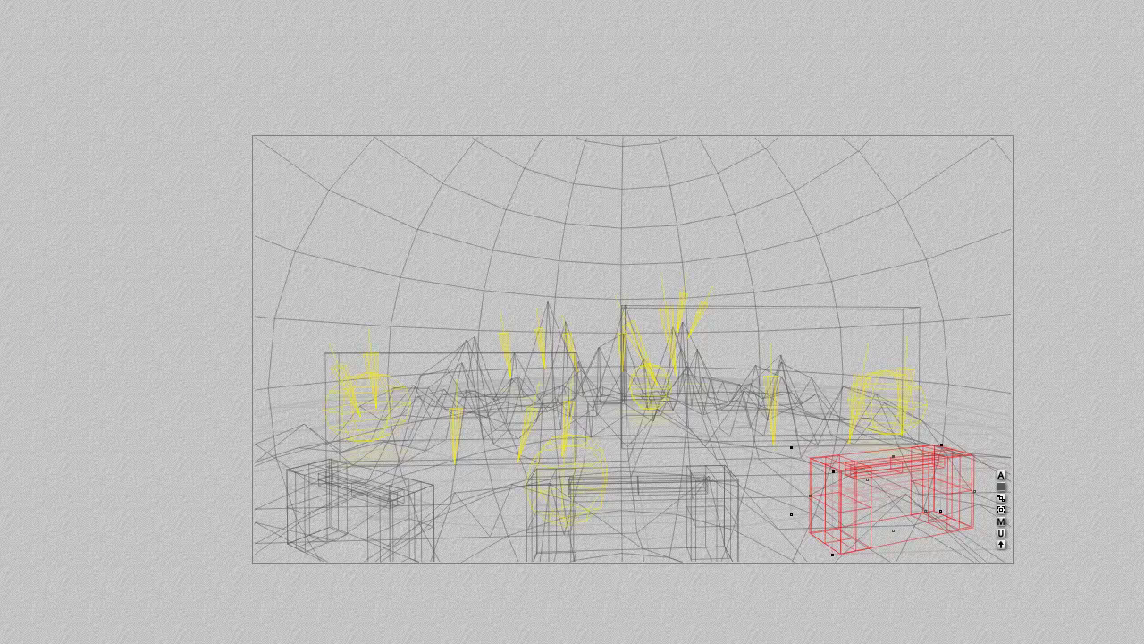
key(ctrl+r)
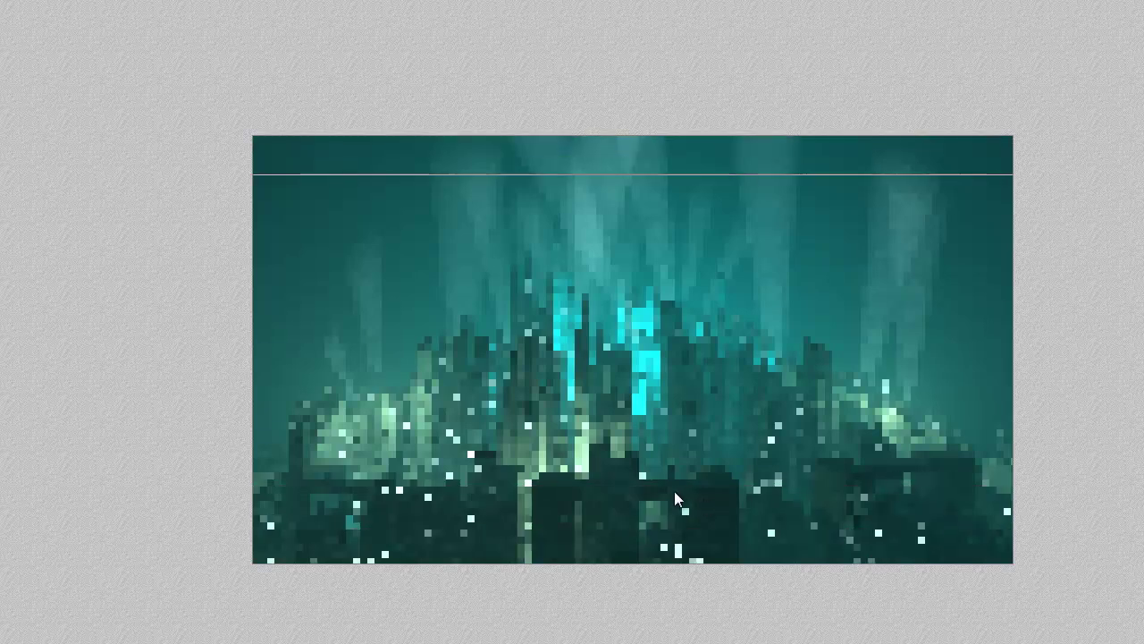
Select the large volumetric sphere enclosing the city and set its material's Quality/Speed to 75
key(Escape)
ctrl+click(495, 143)
click(524, 156)
click(1000, 197)
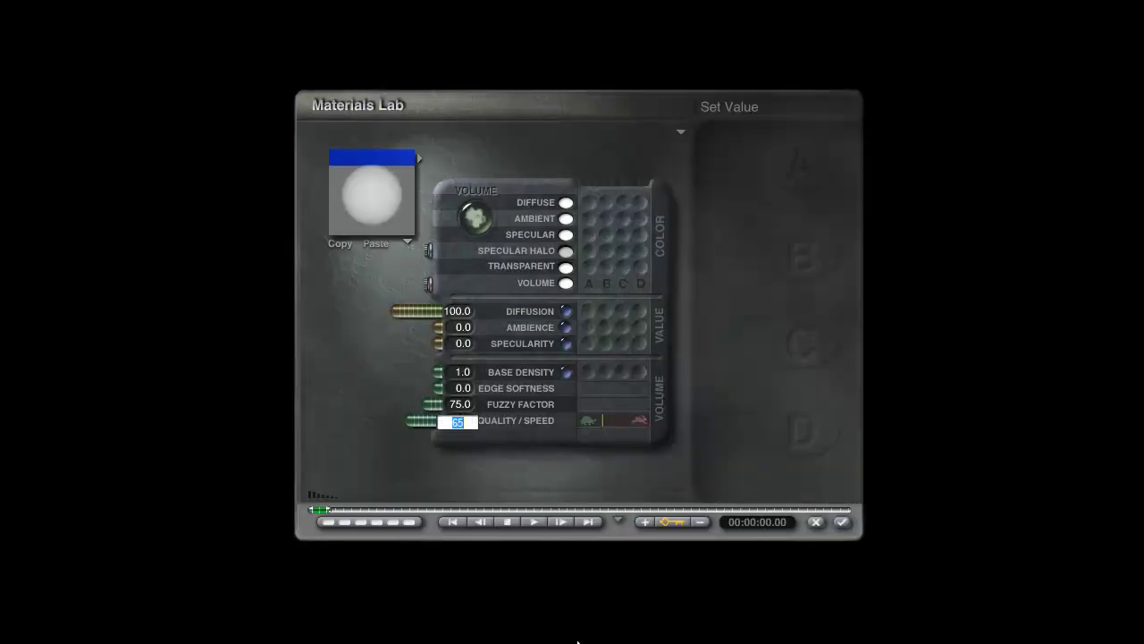
text(75)
key(Return)
click(842, 522)
Test-render the scene with the new volume quality, including a small region among the buildings right of centre
drag(843, 301, 728, 166)
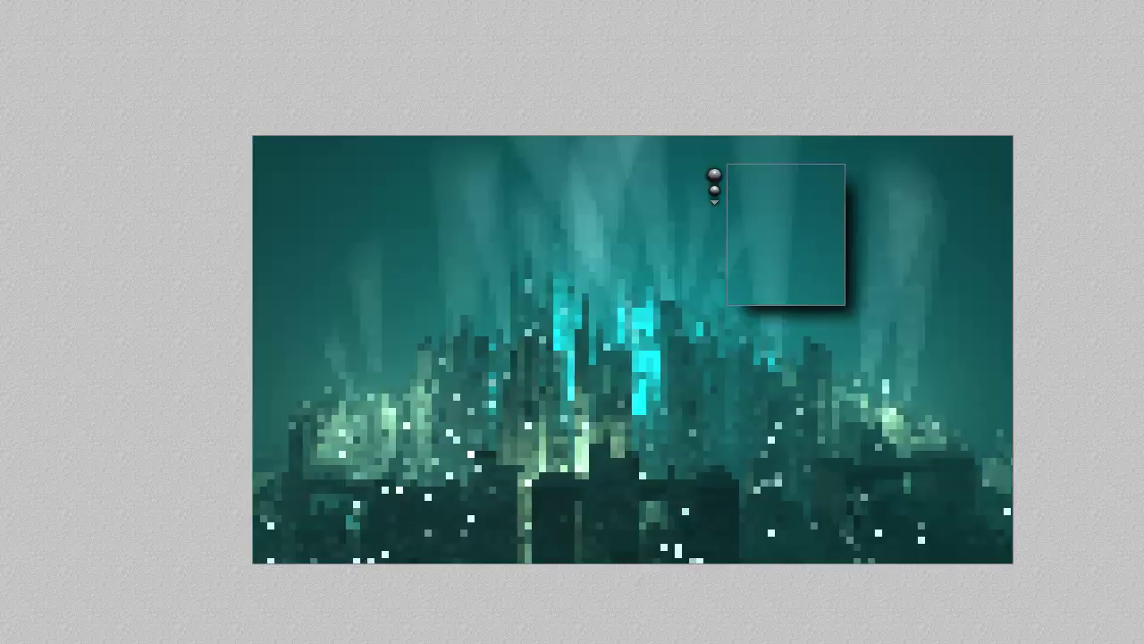
key(ctrl+r)
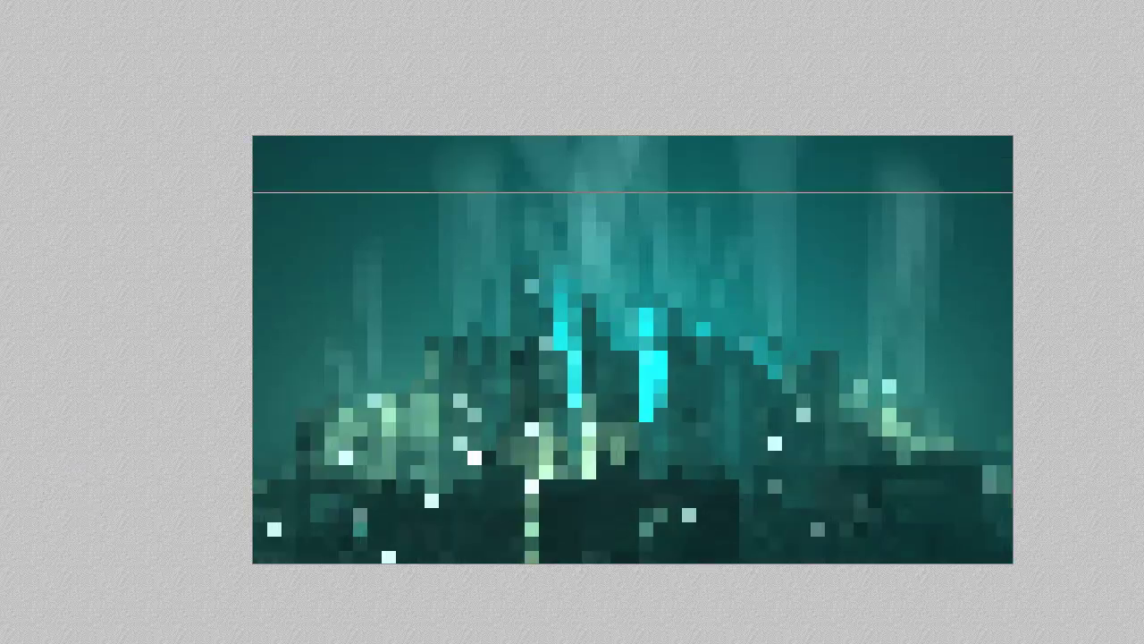
key(Escape)
drag(781, 463, 724, 397)
click(712, 412)
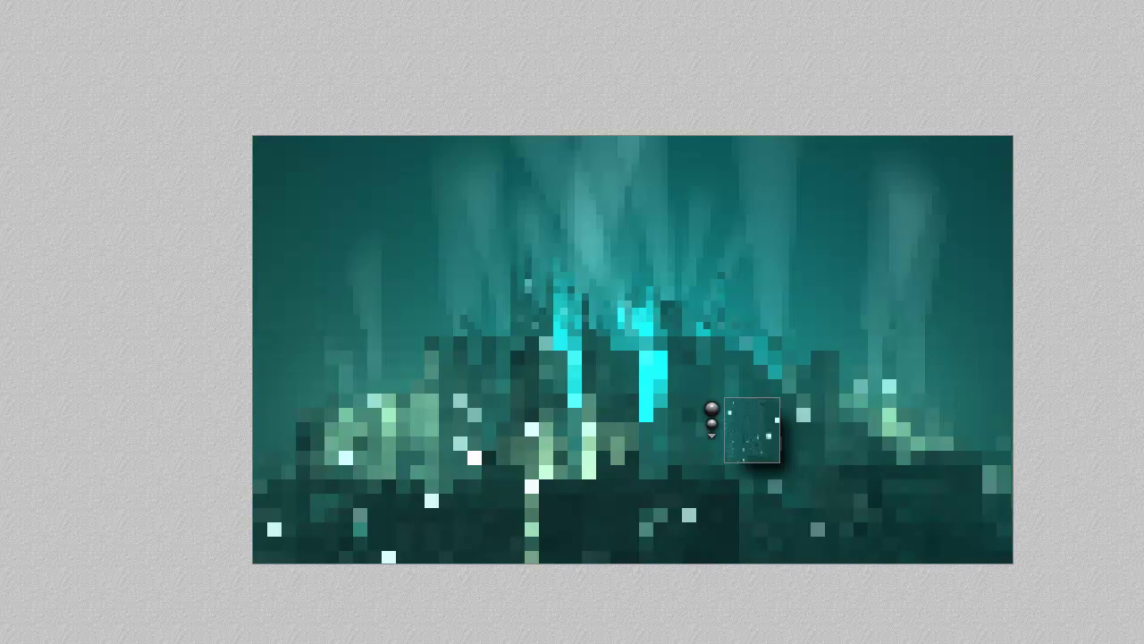
Set the premium render quality to 36 rays per pixel and render the full scene
key(ctrl+alt+r)
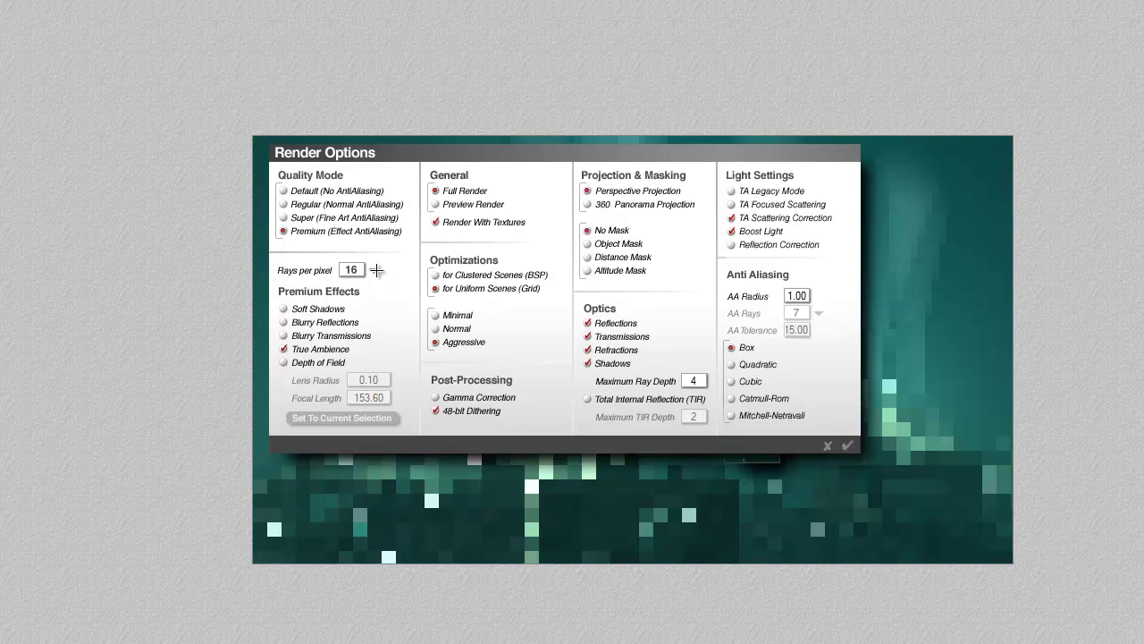
key(Escape)
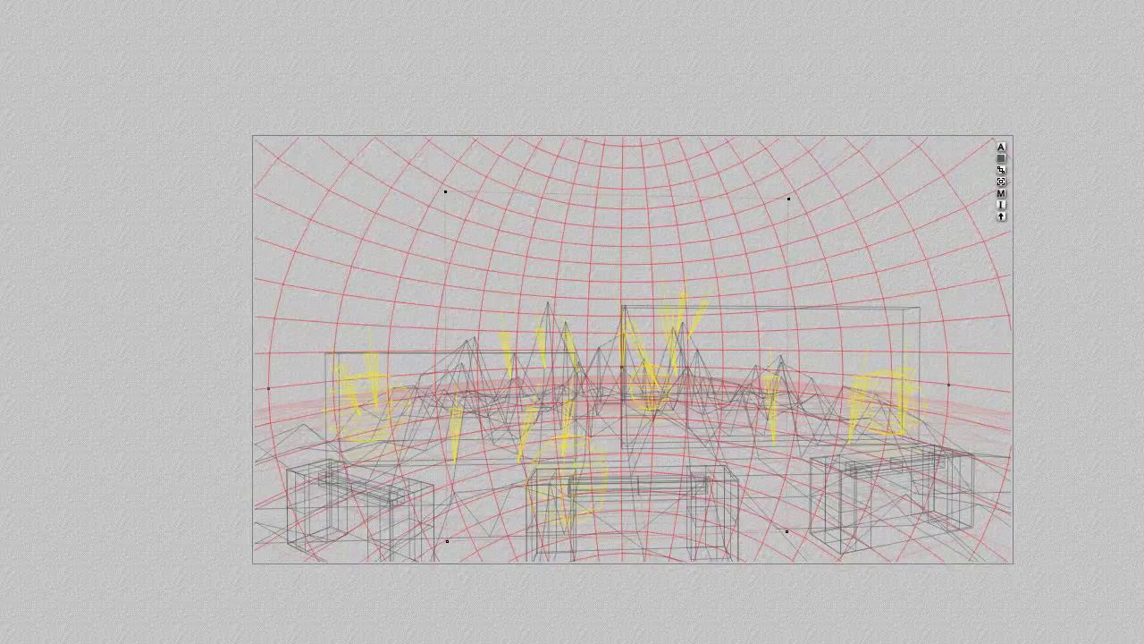
key(ctrl+alt+r)
click(373, 270)
click(398, 337)
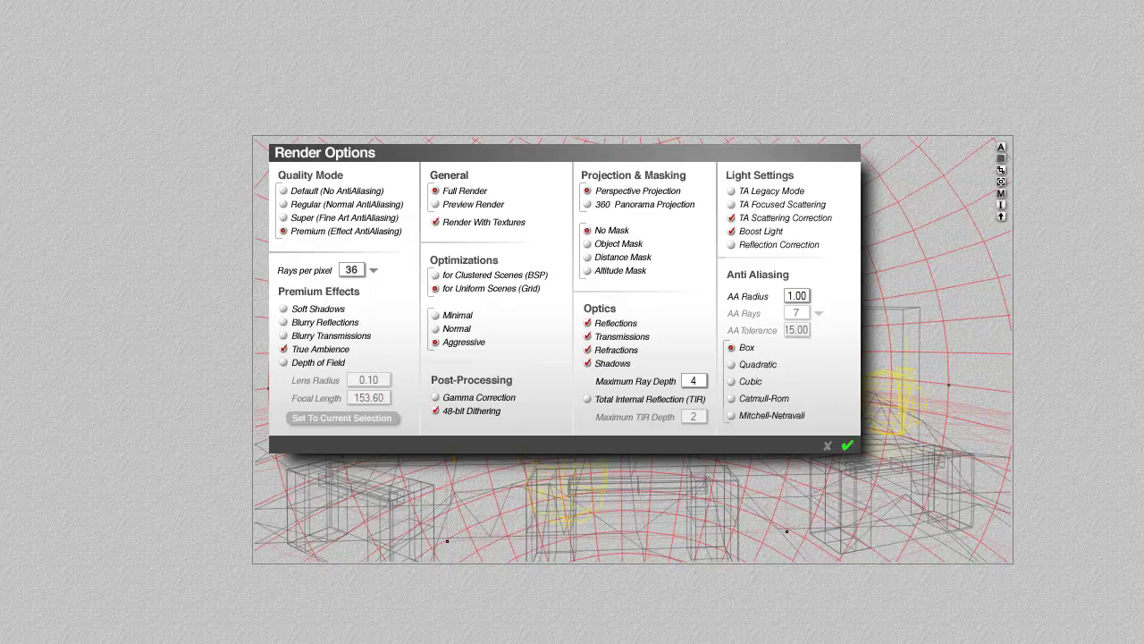
key(Return)
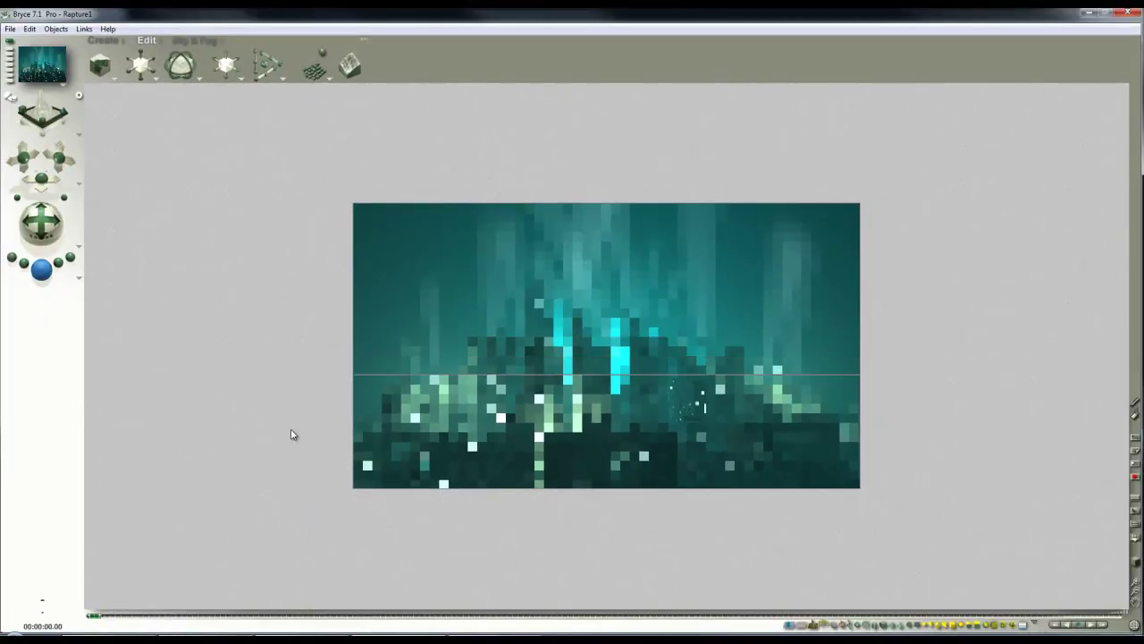
mouse_move(61, 608)
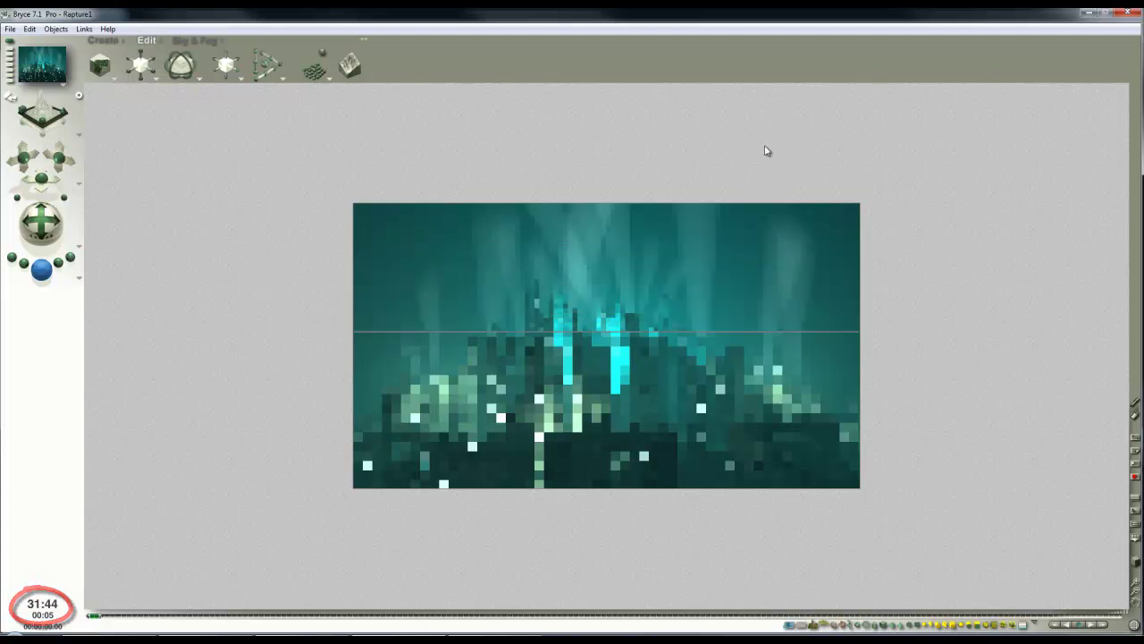
click(42, 227)
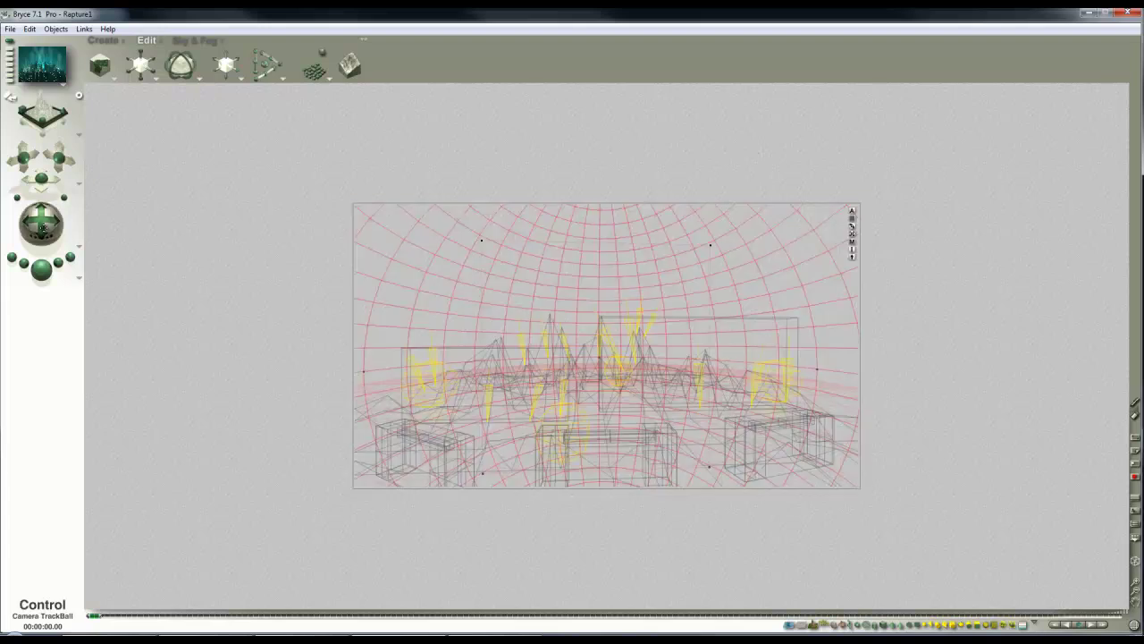
drag(43, 228, 42, 234)
click(44, 268)
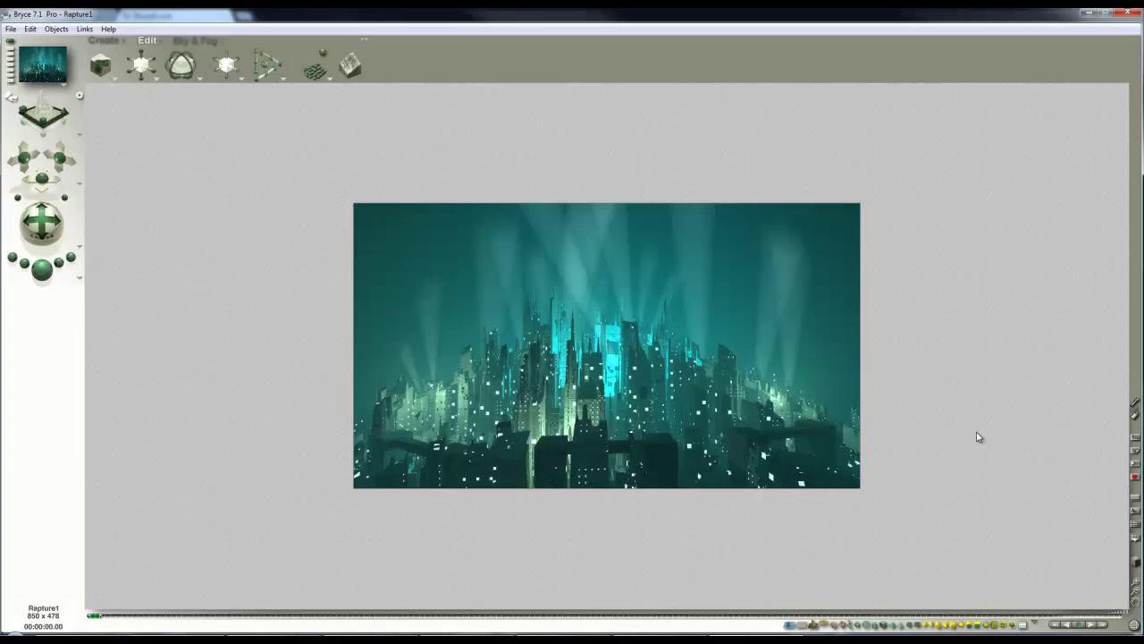
Open the dialog for saving the rendered image as Rapture1
click(11, 28)
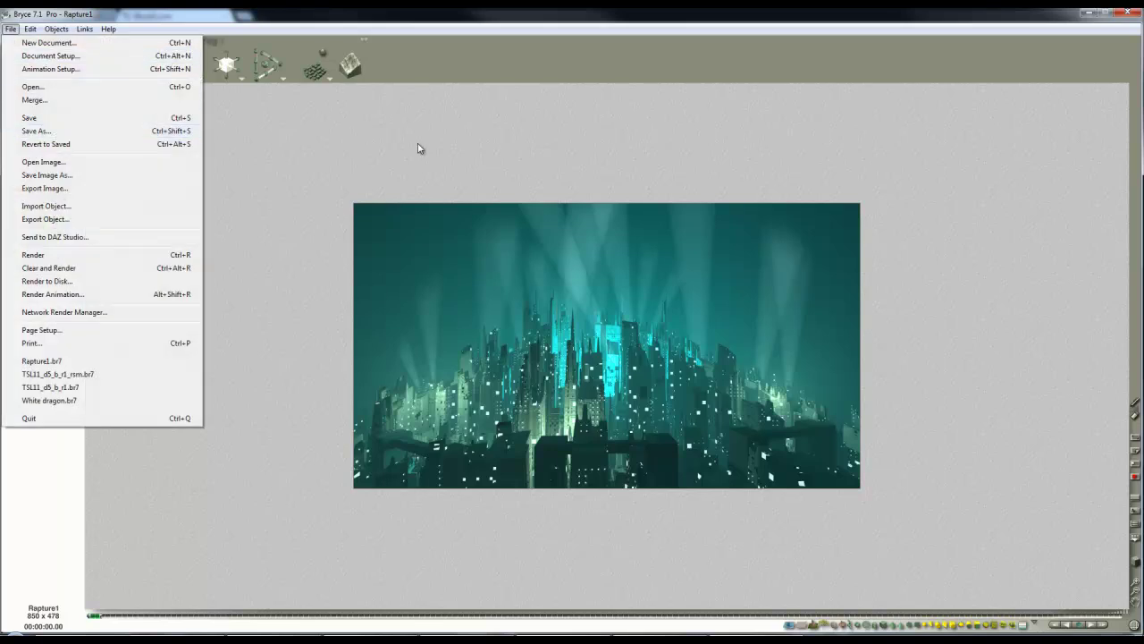
click(421, 149)
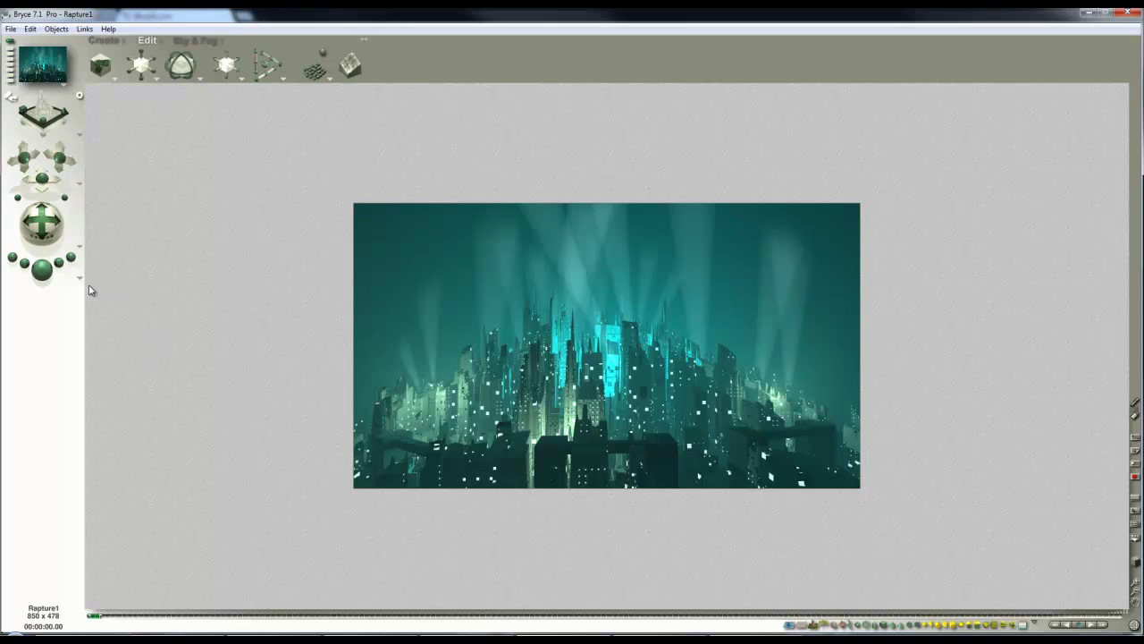
click(10, 28)
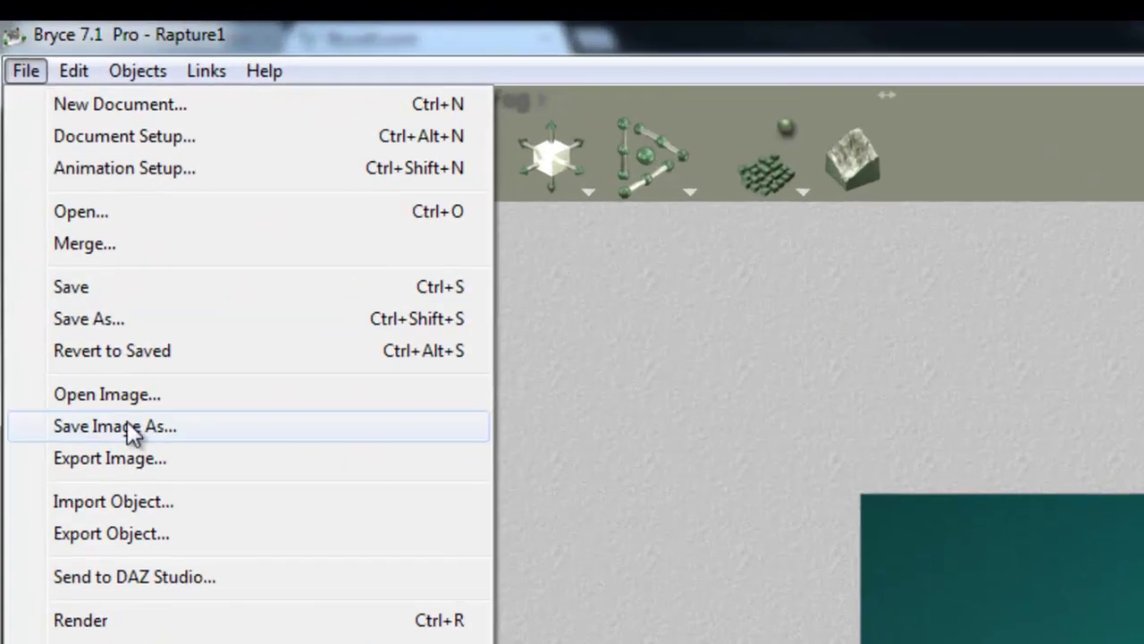
click(134, 465)
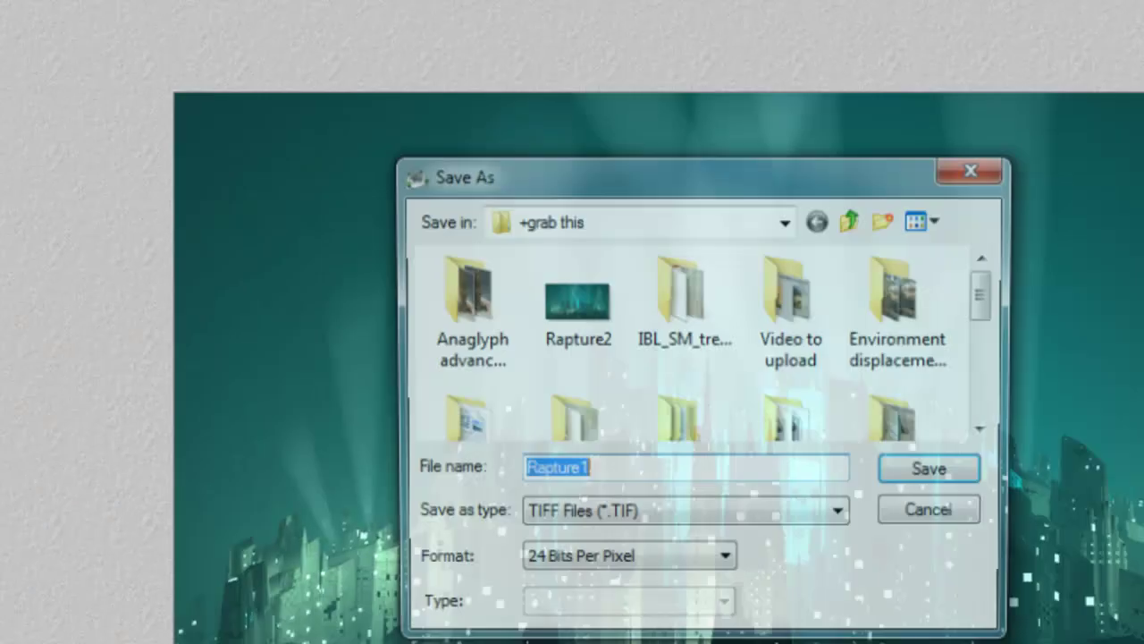
Try the HTML image map and HDR file types for the rendered image
click(601, 407)
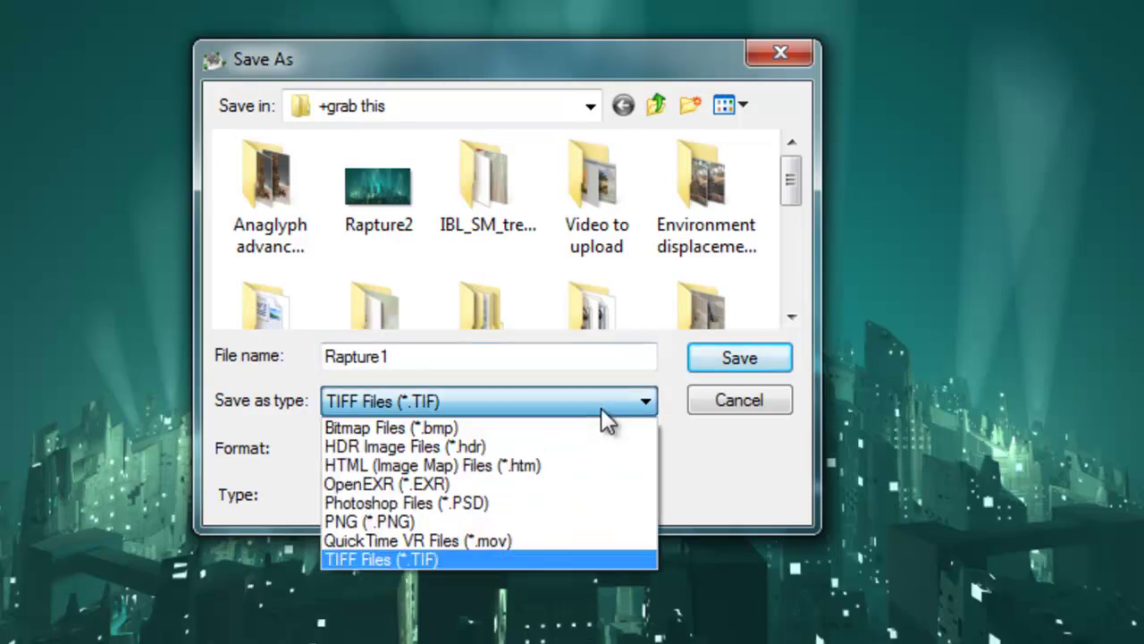
click(582, 465)
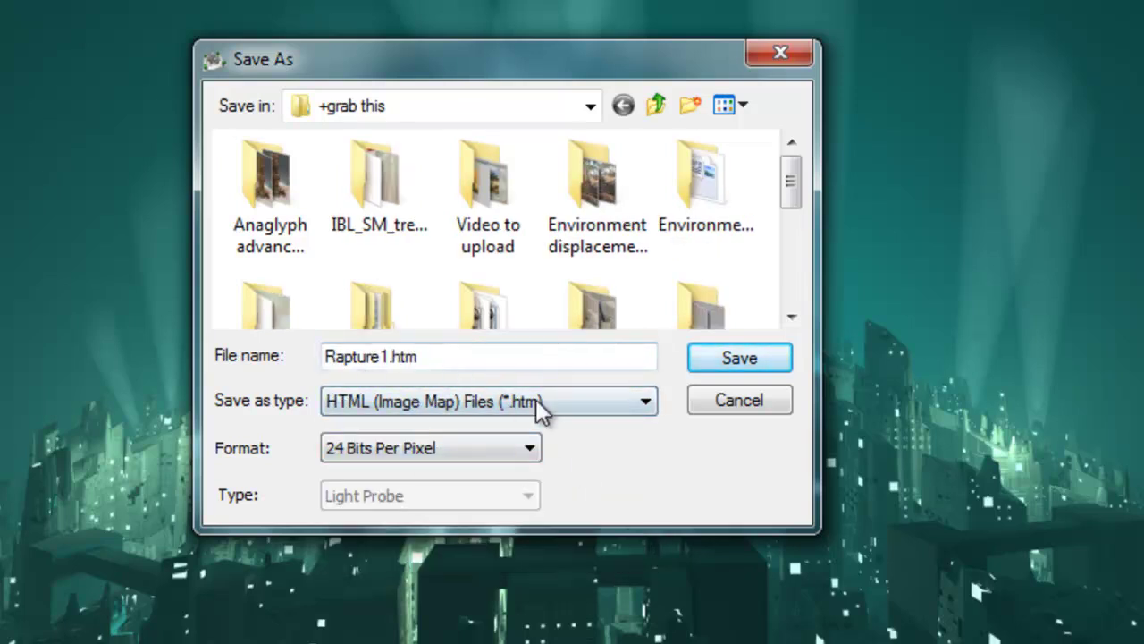
click(564, 401)
click(547, 445)
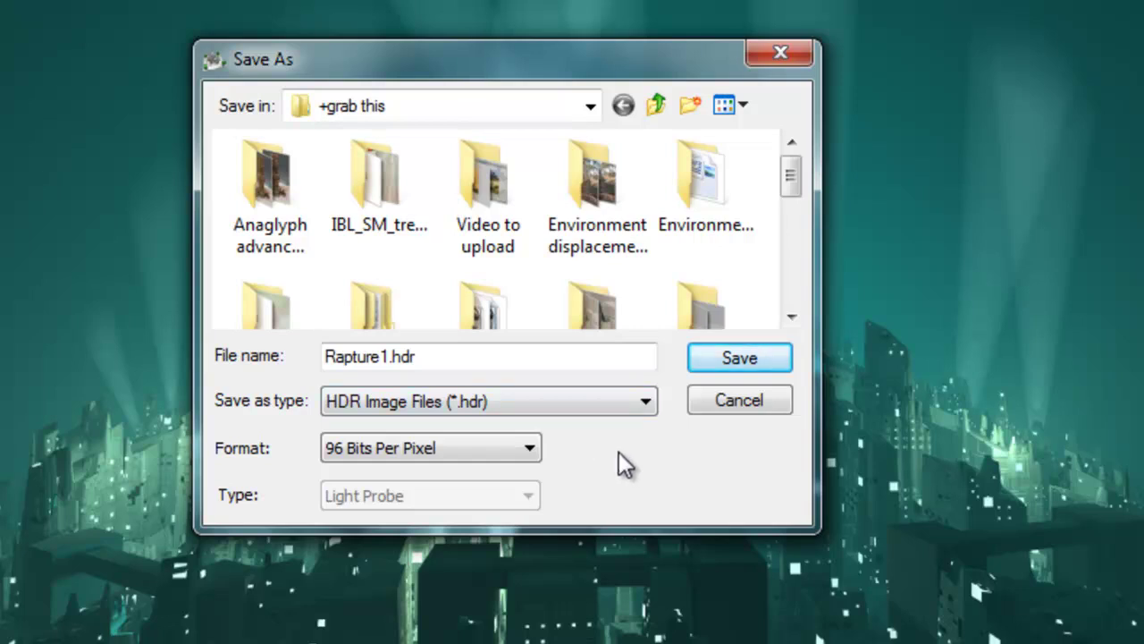
Set the image's file type to TIFF and choose its bits-per-pixel format
click(644, 404)
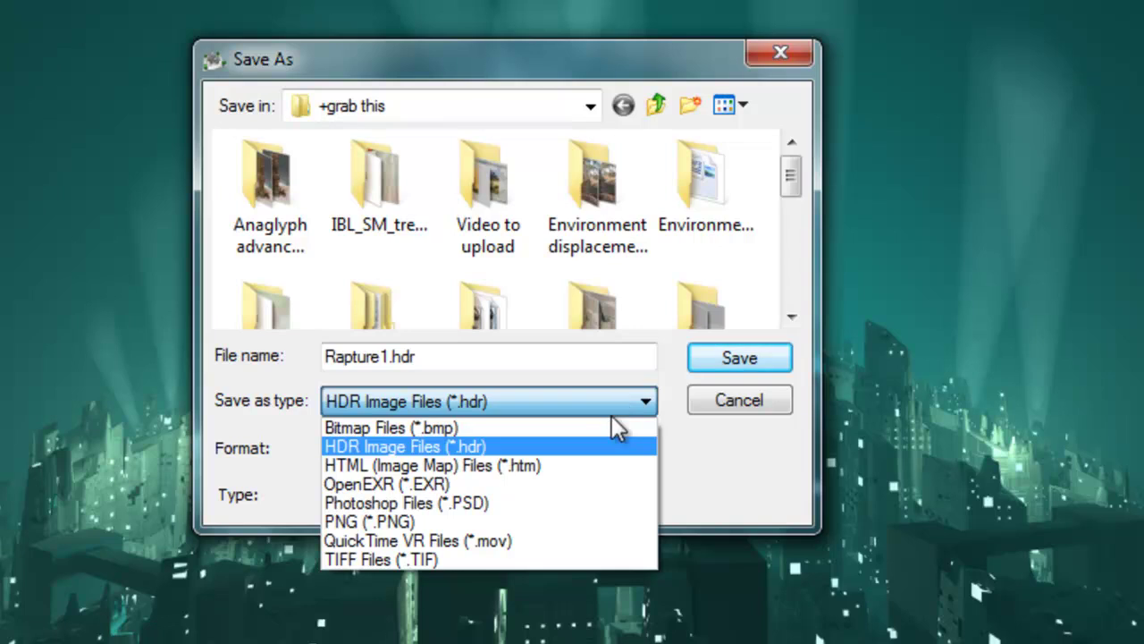
click(436, 556)
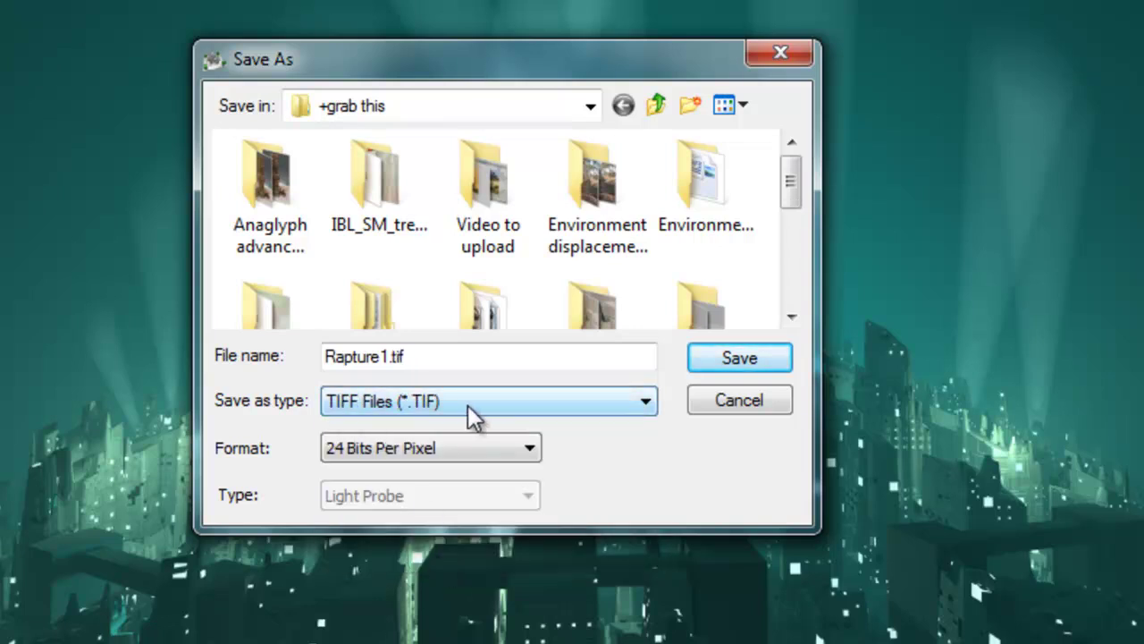
click(520, 456)
click(439, 489)
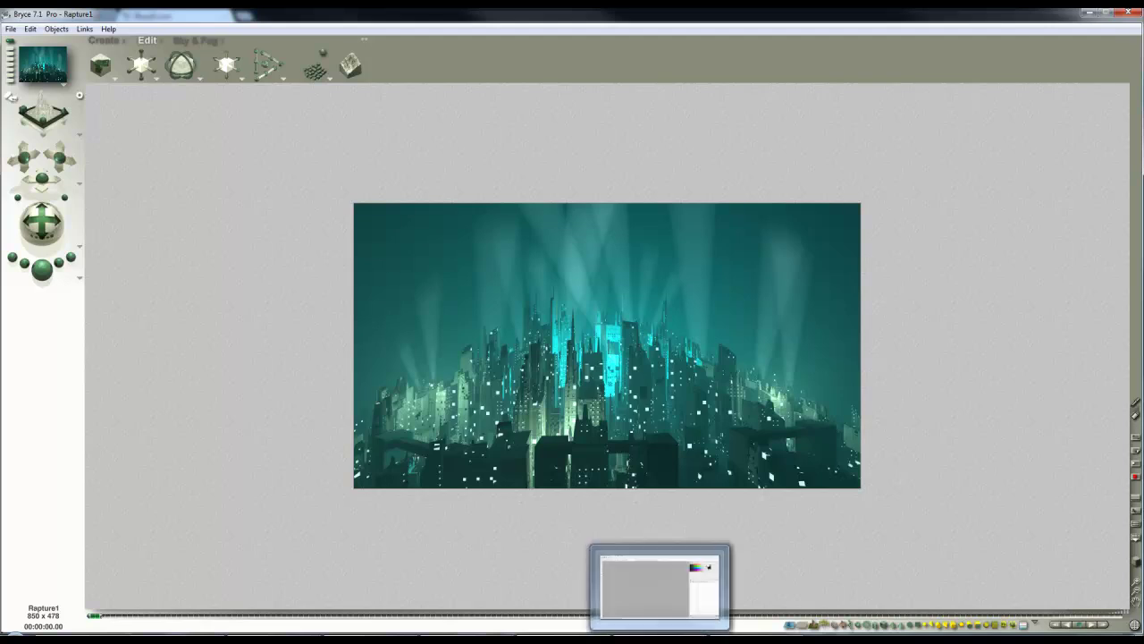
Switch to Jasc Paint Shop Pro, open the Rapture1 image and reposition its window in the workspace
click(661, 581)
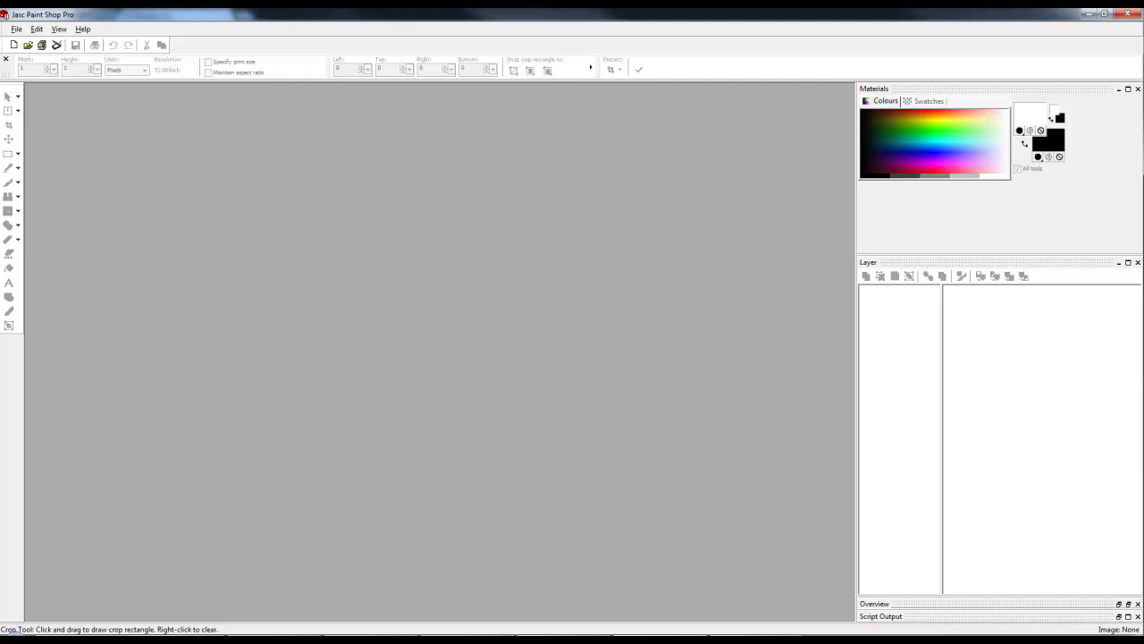
drag(1143, 371, 720, 371)
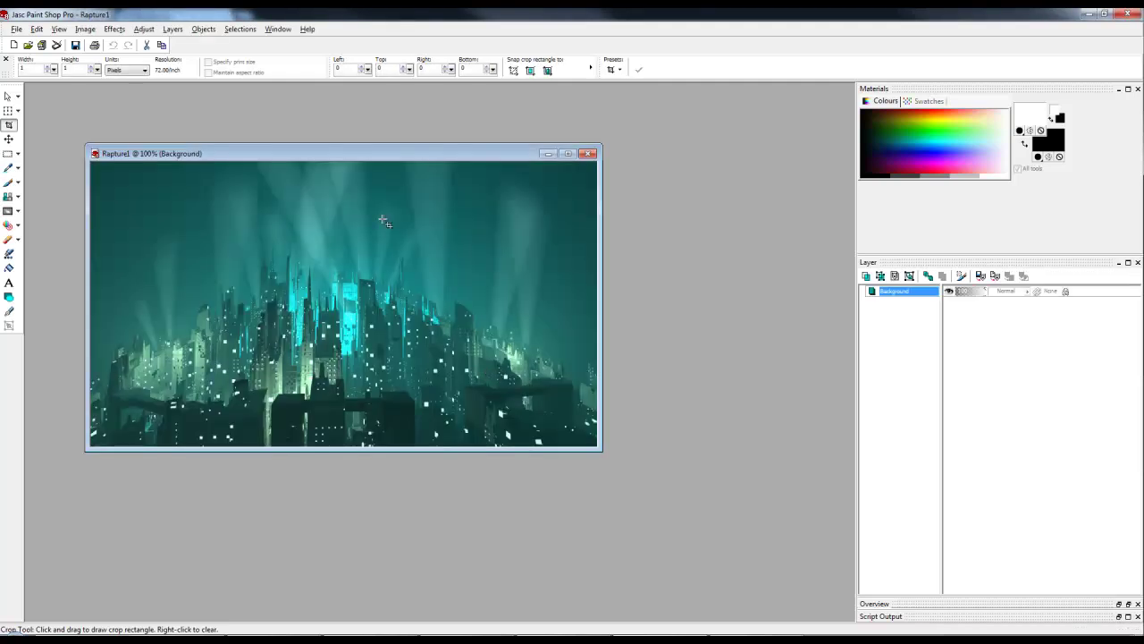
drag(337, 160, 393, 169)
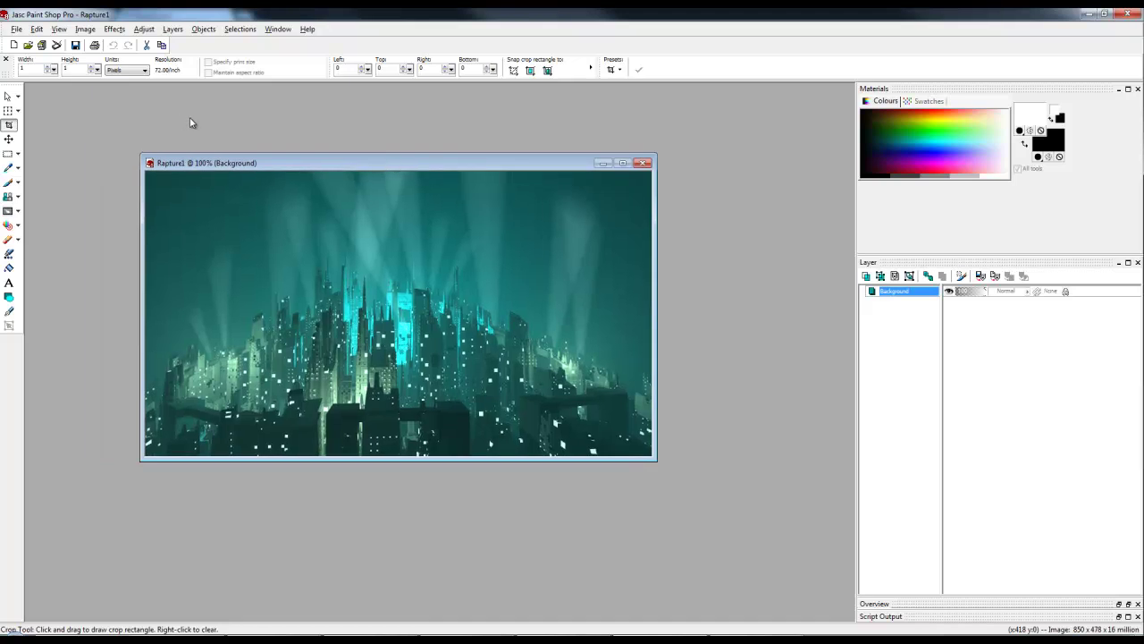
Apply a Gamma Correction of 0.81 to the linked red, green and blue channels of the Rapture1 image
click(144, 29)
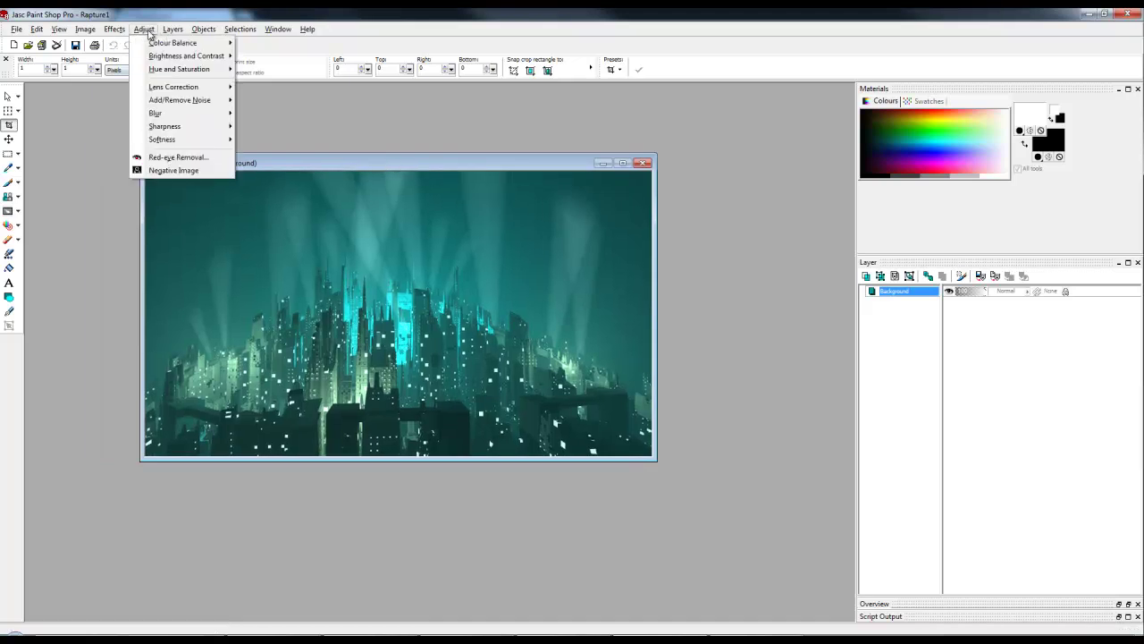
mouse_move(172, 59)
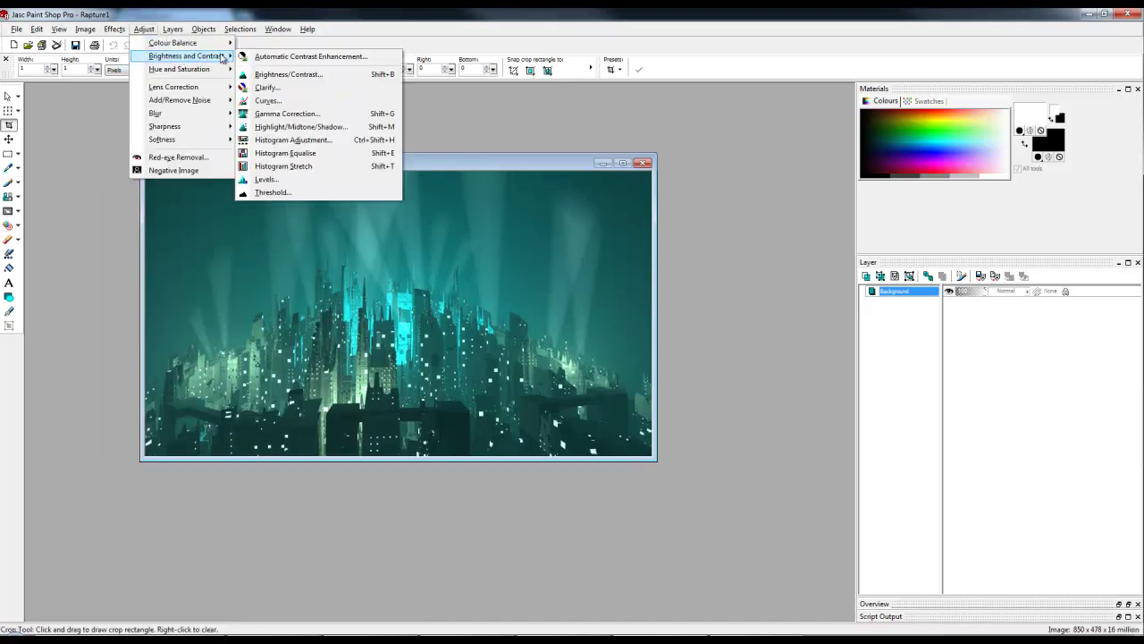
click(295, 114)
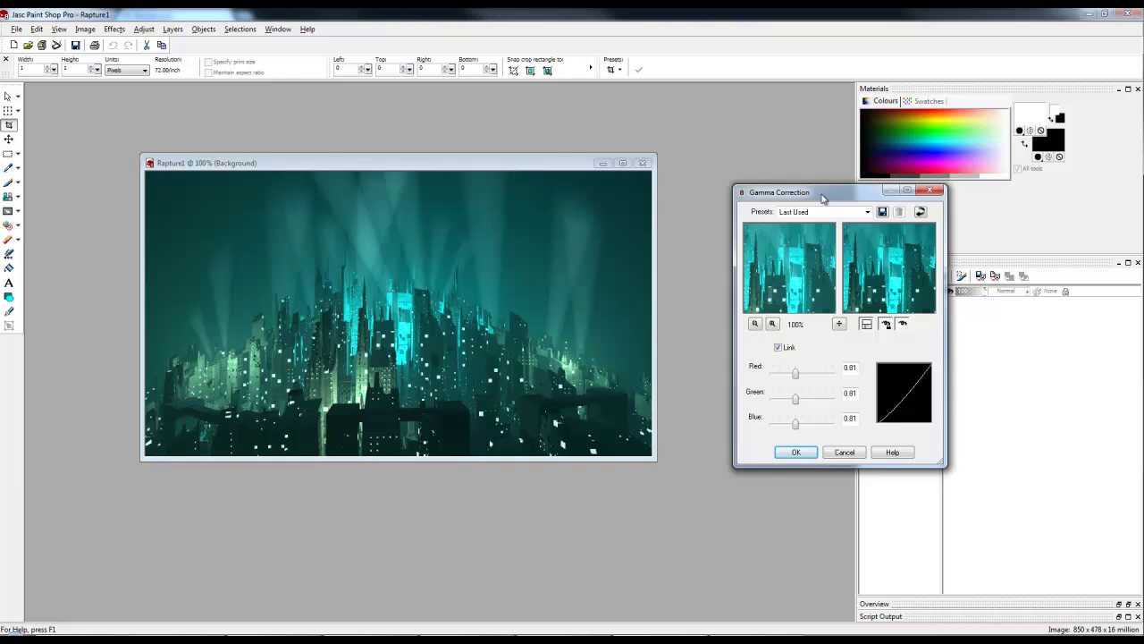
drag(831, 201, 769, 170)
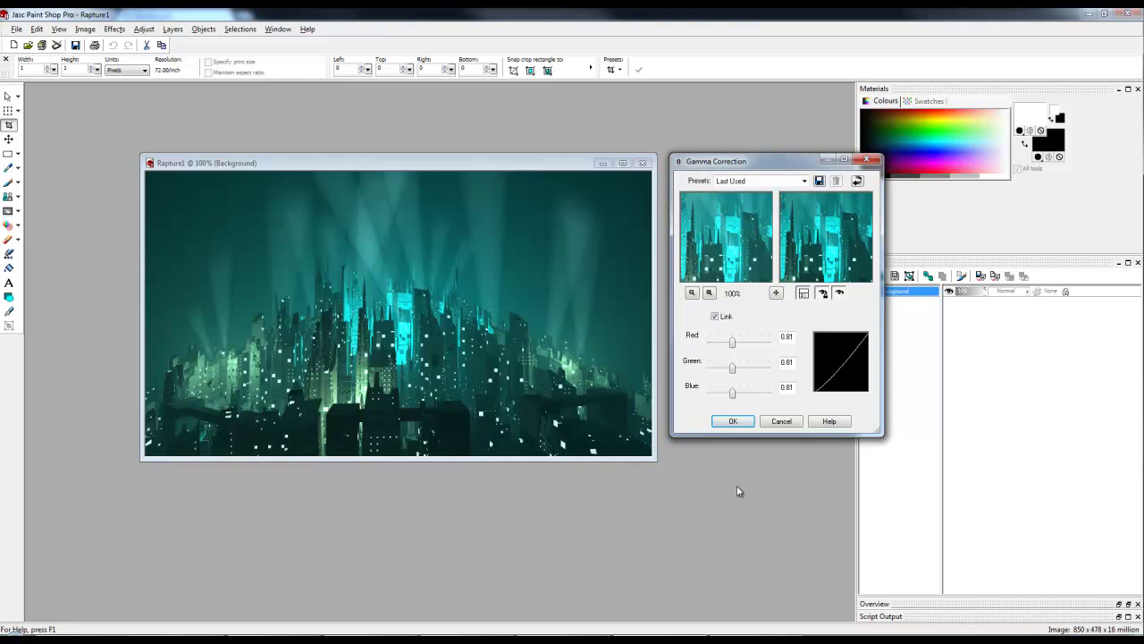
click(731, 422)
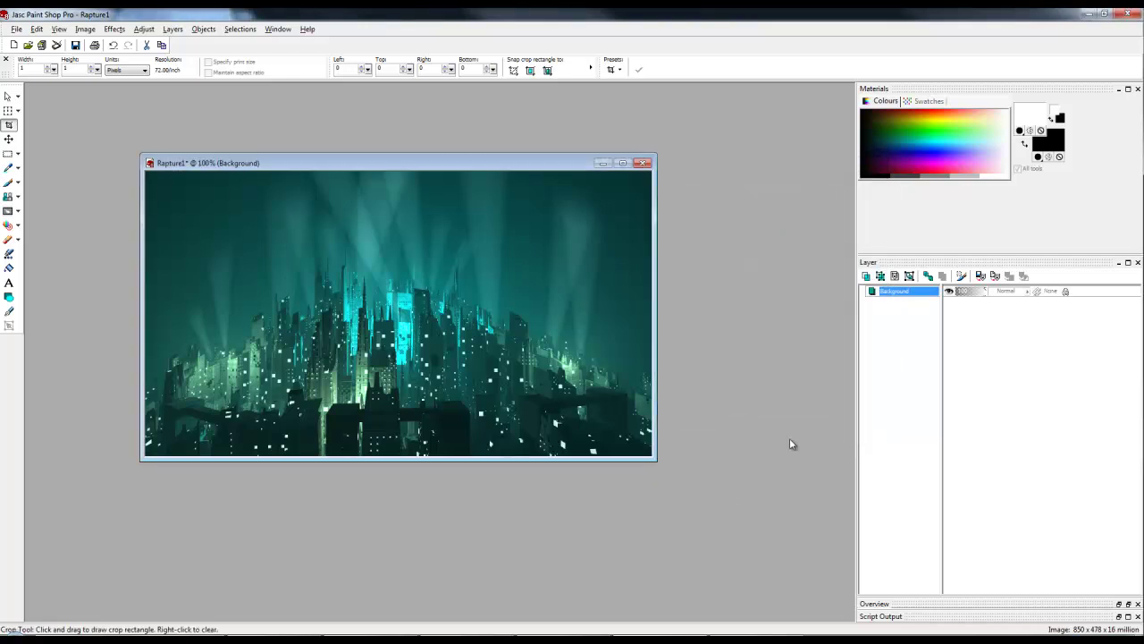